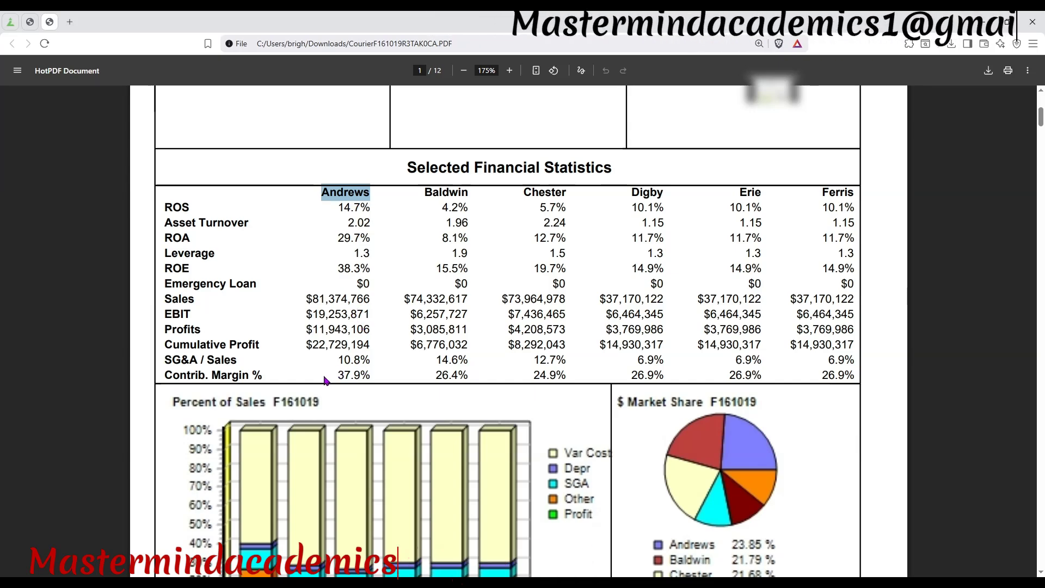
# Examine the Andrews figures in the Selected Financial Statistics table, from contribution margin up through profits, EBIT, ROE and leverage to ROS
pyautogui.moveTo(338, 376); pyautogui.dragTo(469, 377)
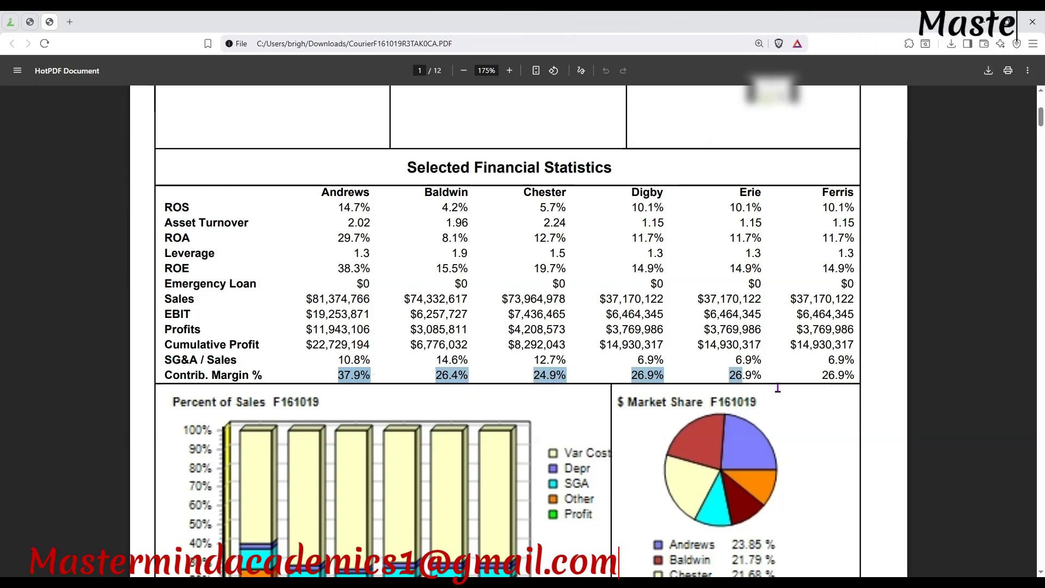
pyautogui.moveTo(777, 387); pyautogui.dragTo(369, 375)
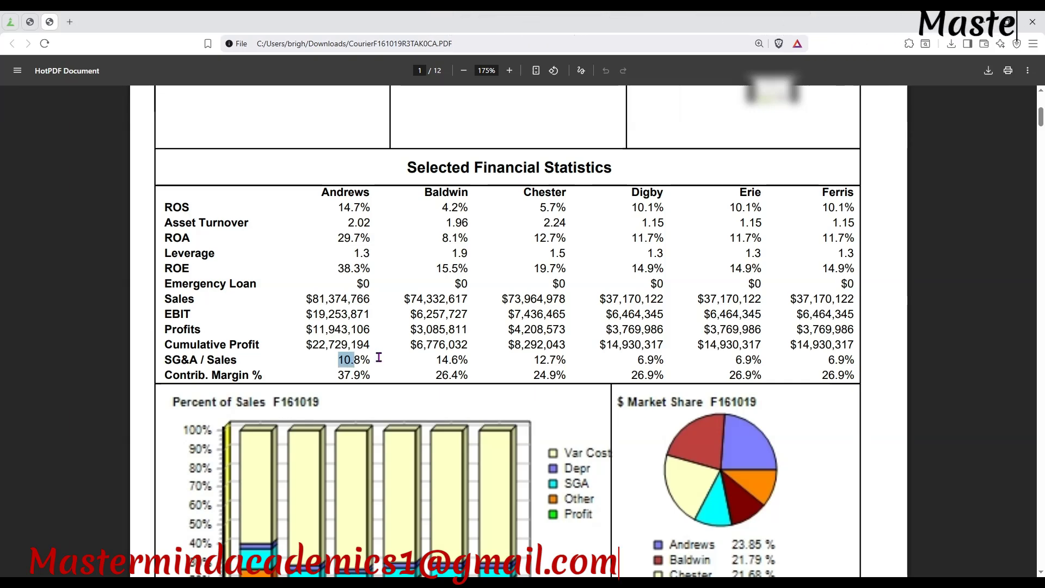
pyautogui.click(308, 346)
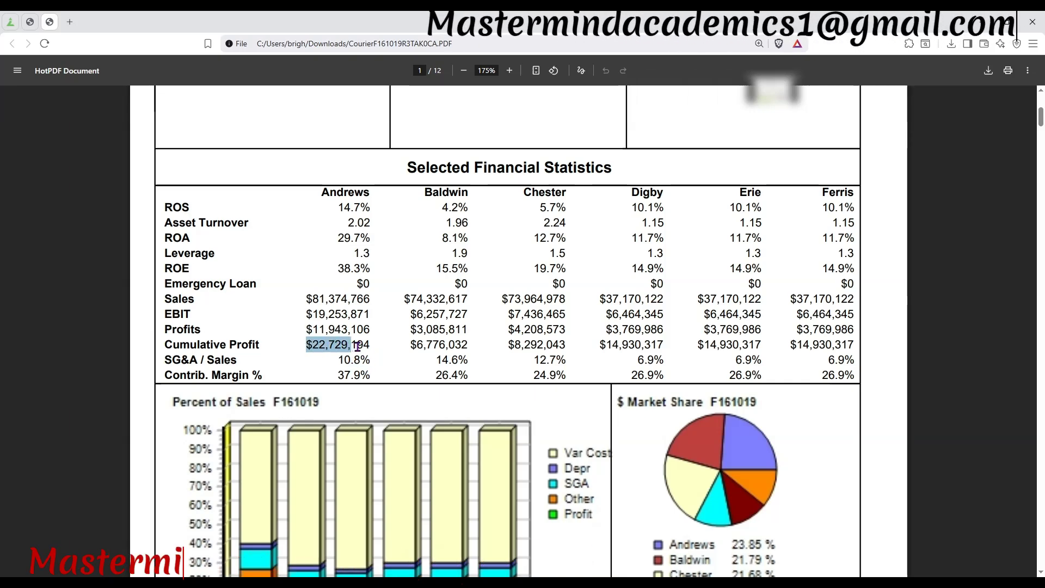
pyautogui.moveTo(357, 346); pyautogui.dragTo(343, 331)
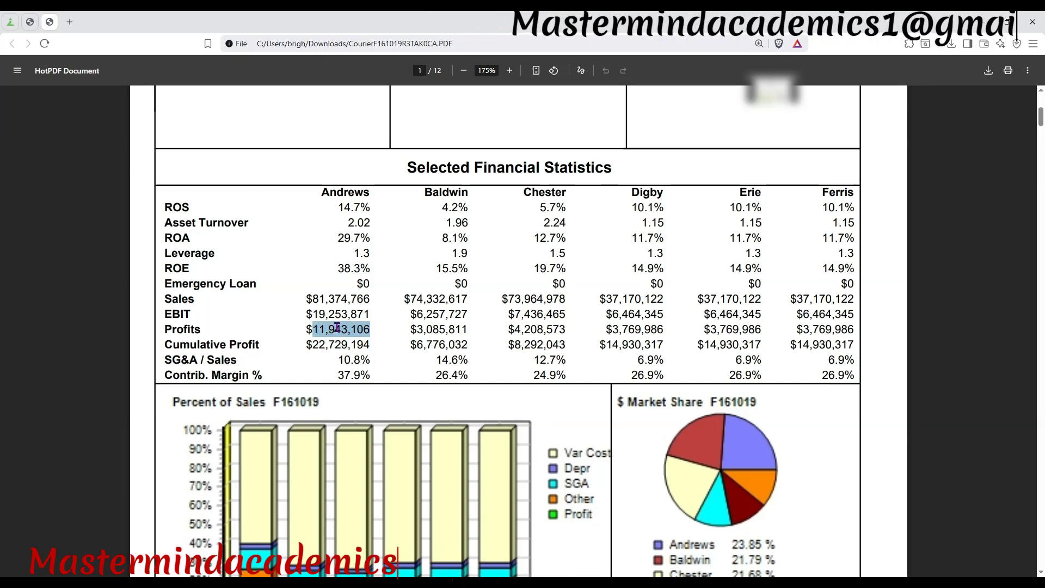
pyautogui.click(311, 316)
pyautogui.moveTo(311, 315); pyautogui.dragTo(369, 284)
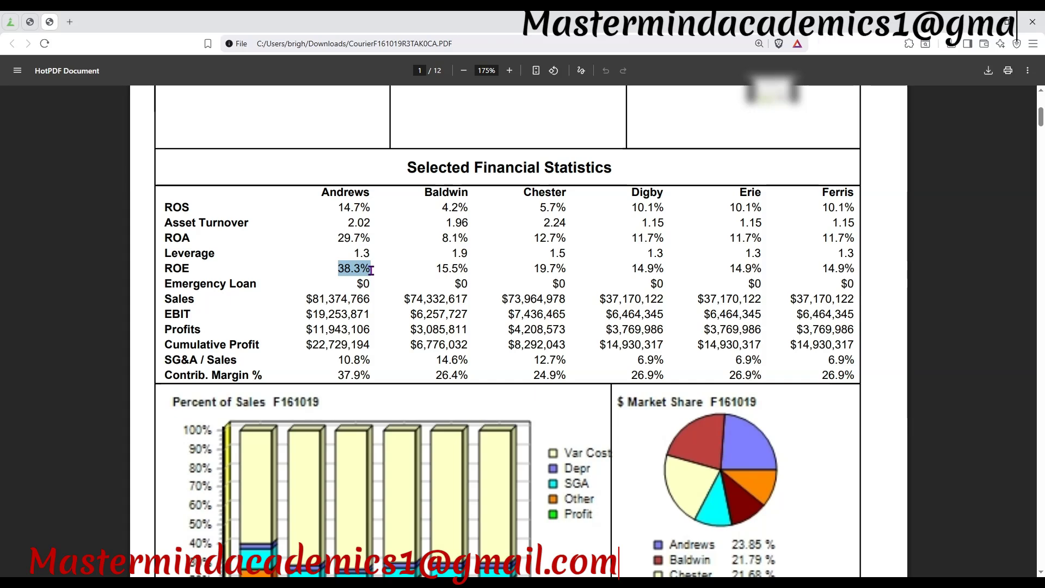
pyautogui.moveTo(350, 253); pyautogui.dragTo(358, 208)
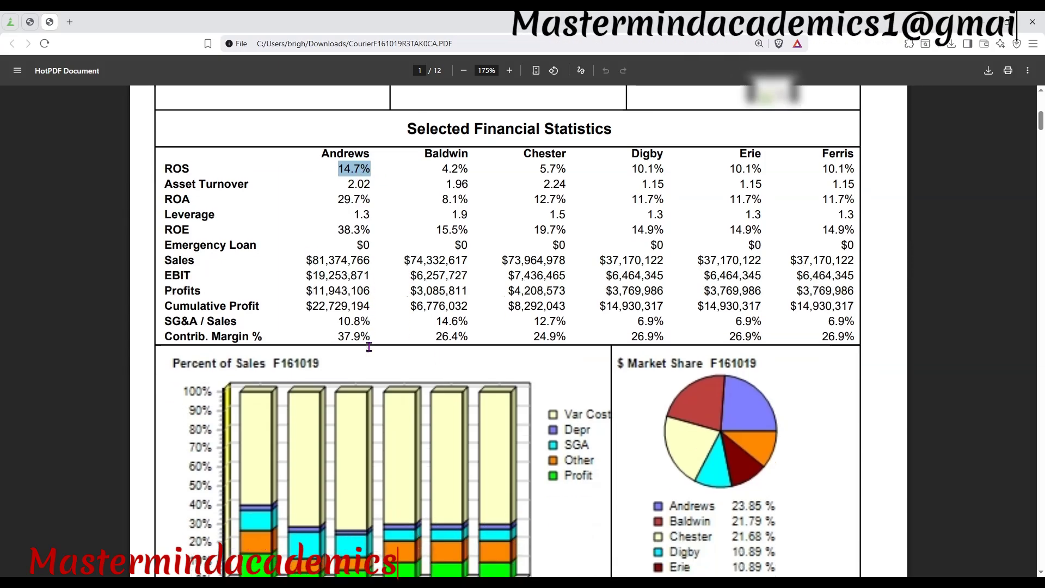
# Find the Production Analysis table on page 4 and examine the primary segments of Able and Acre
pyautogui.scroll(-5, 699, 262)
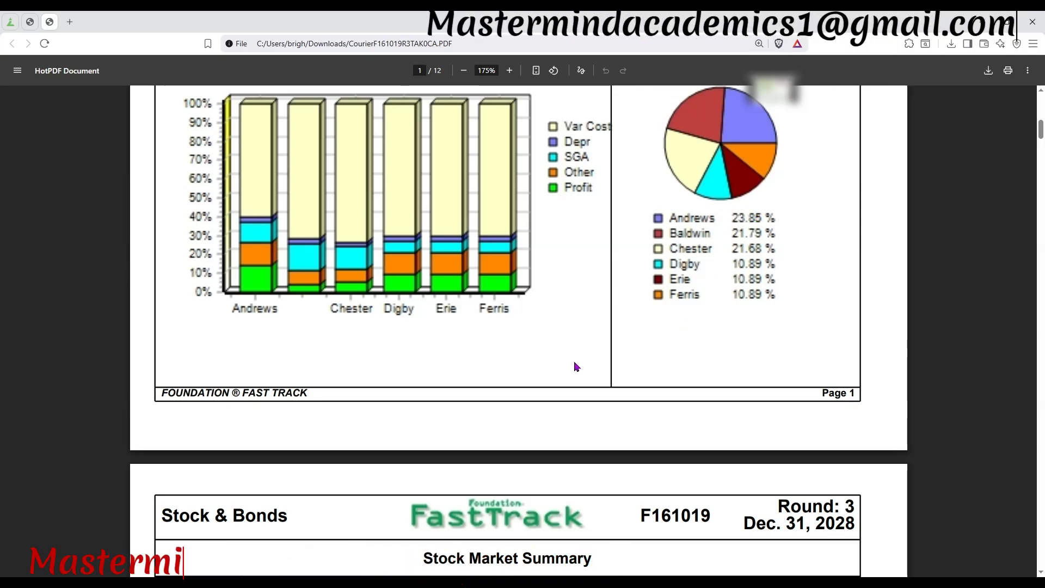
pyautogui.scroll(-13, 575, 363)
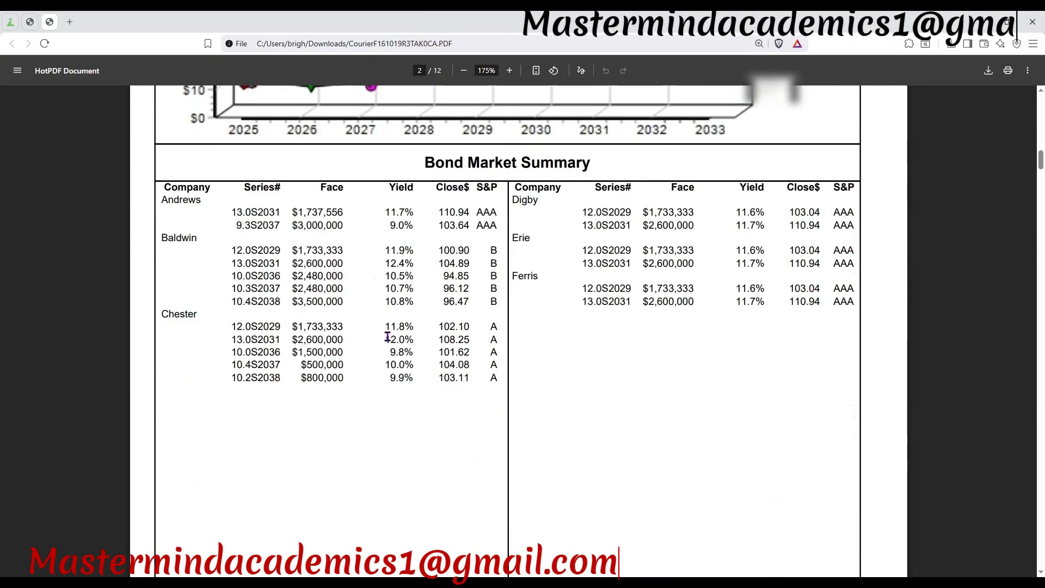
pyautogui.scroll(-13, 387, 337)
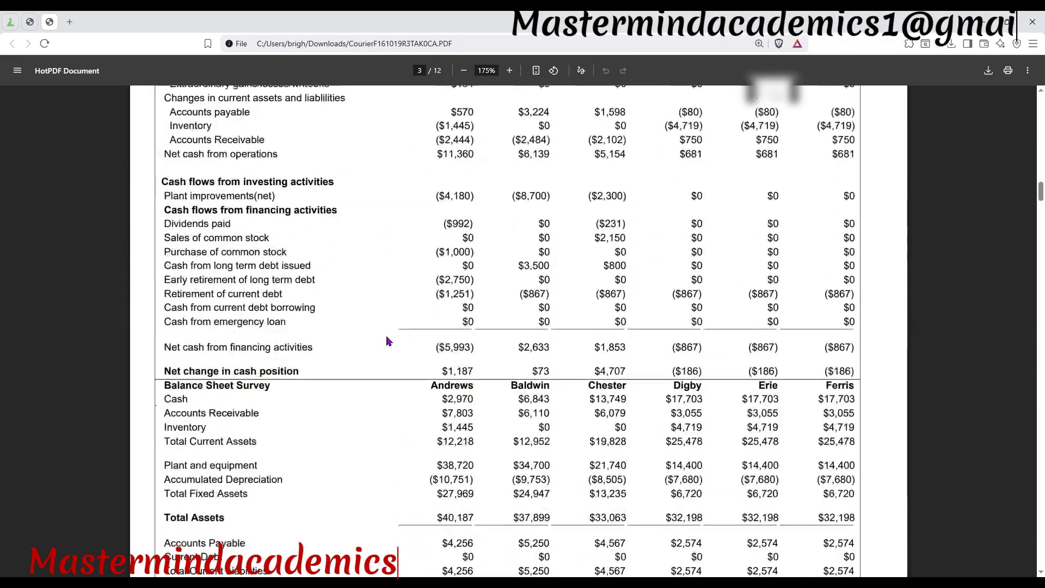
pyautogui.scroll(-13, 387, 341)
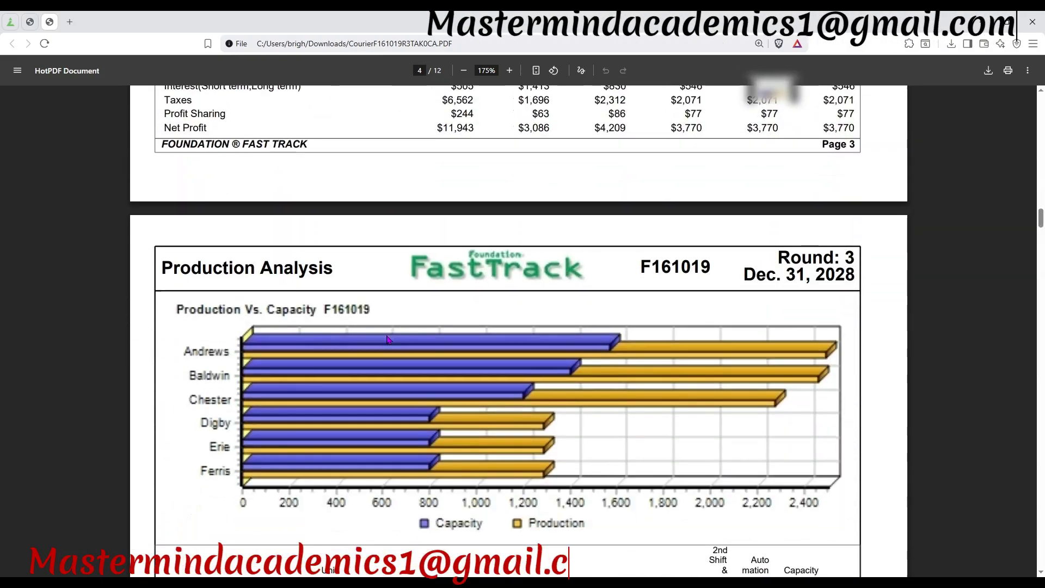
pyautogui.scroll(-8, 386, 338)
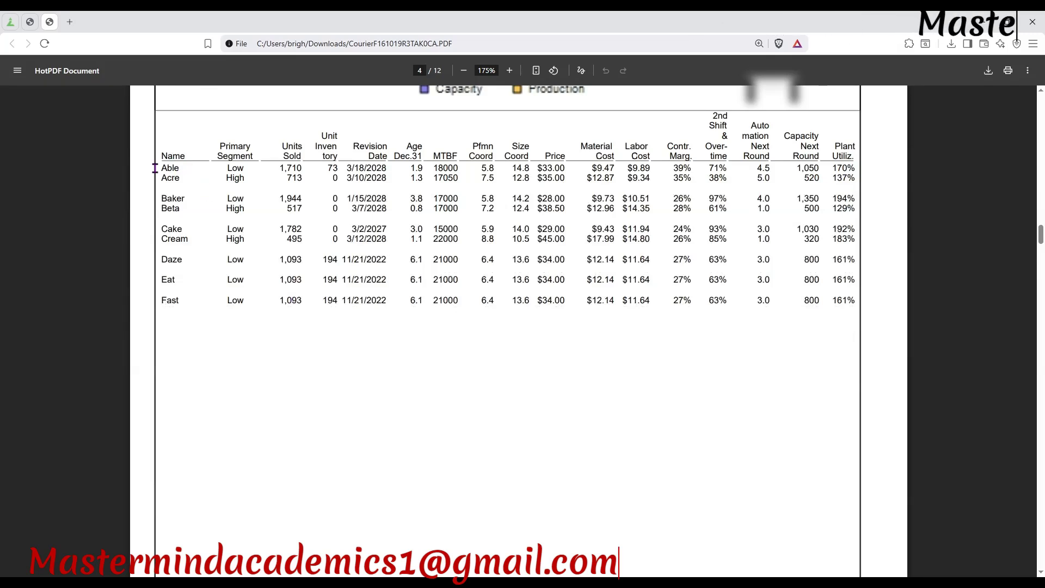
pyautogui.moveTo(155, 169); pyautogui.dragTo(275, 187)
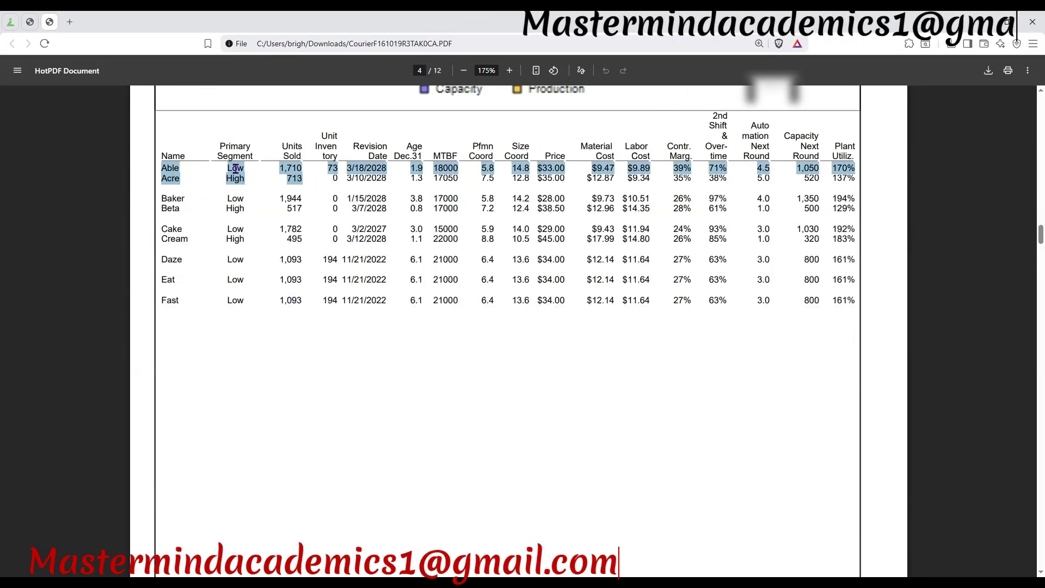
pyautogui.click(175, 182)
pyautogui.doubleClick(236, 180)
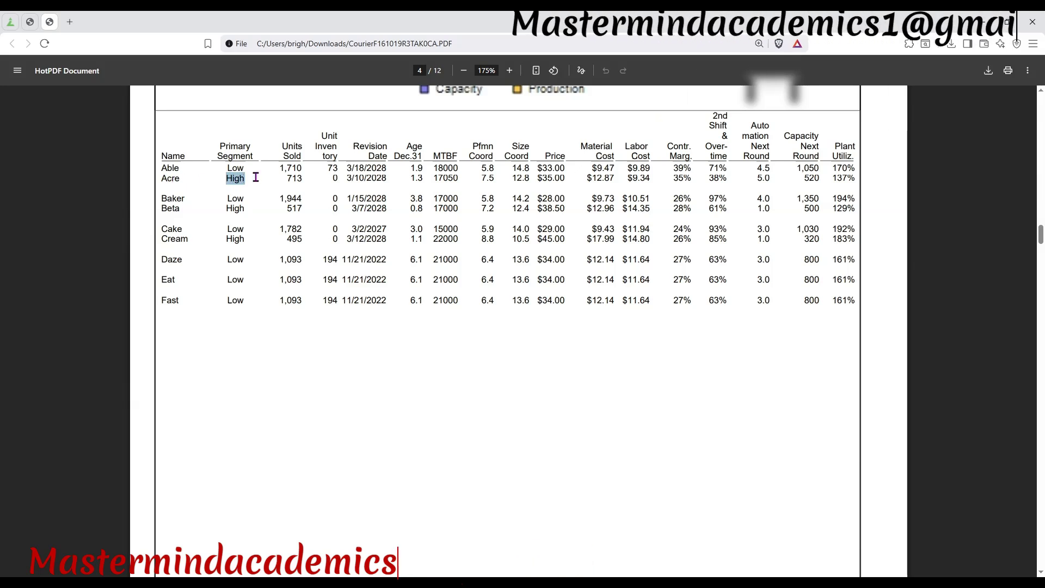
# Check the units sold, unit inventory and price of Able and Acre in the Production Analysis table
pyautogui.click(279, 169)
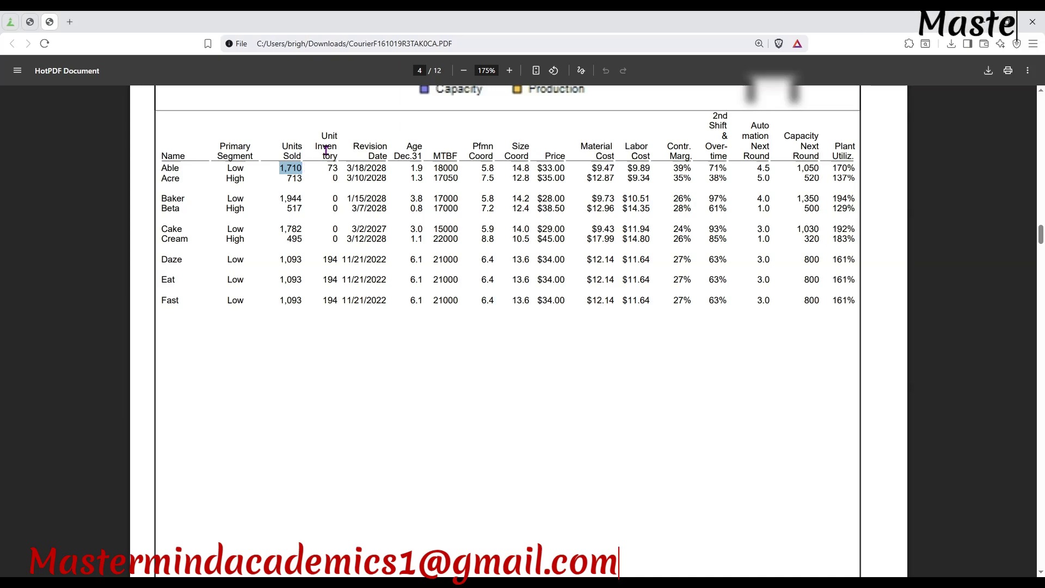
pyautogui.doubleClick(332, 169)
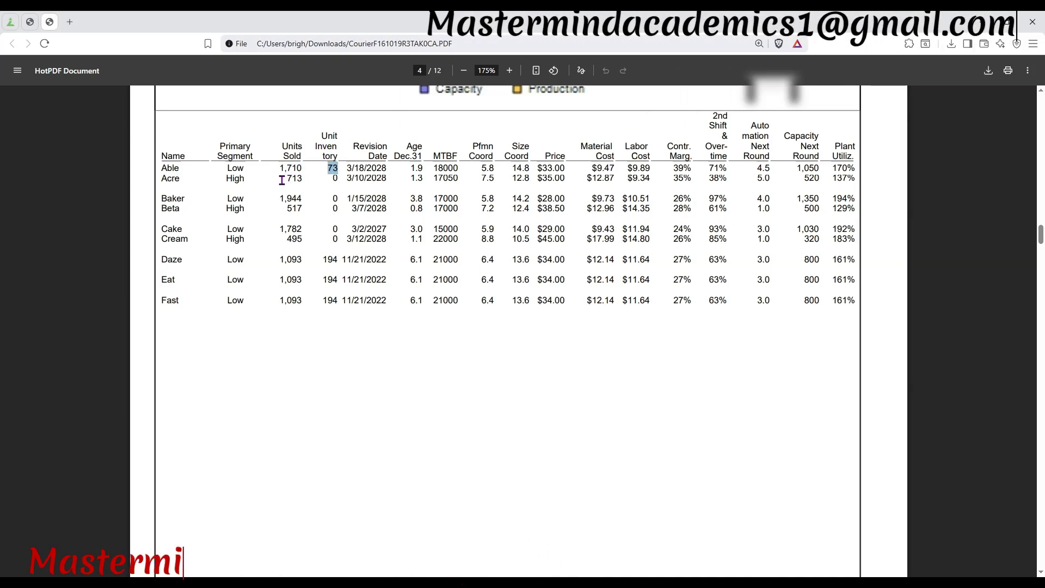
pyautogui.moveTo(282, 180); pyautogui.dragTo(308, 179)
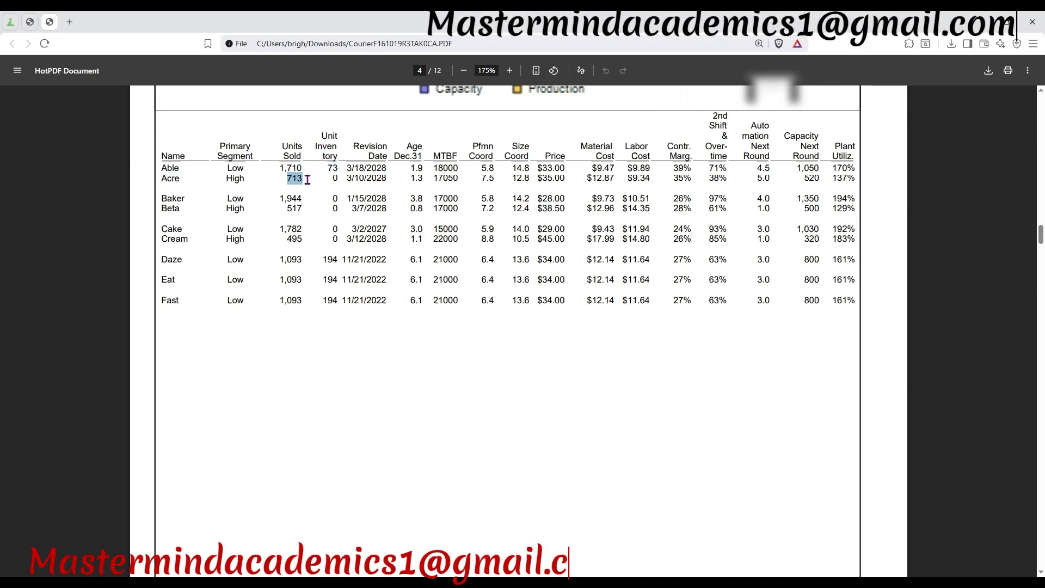
pyautogui.doubleClick(336, 179)
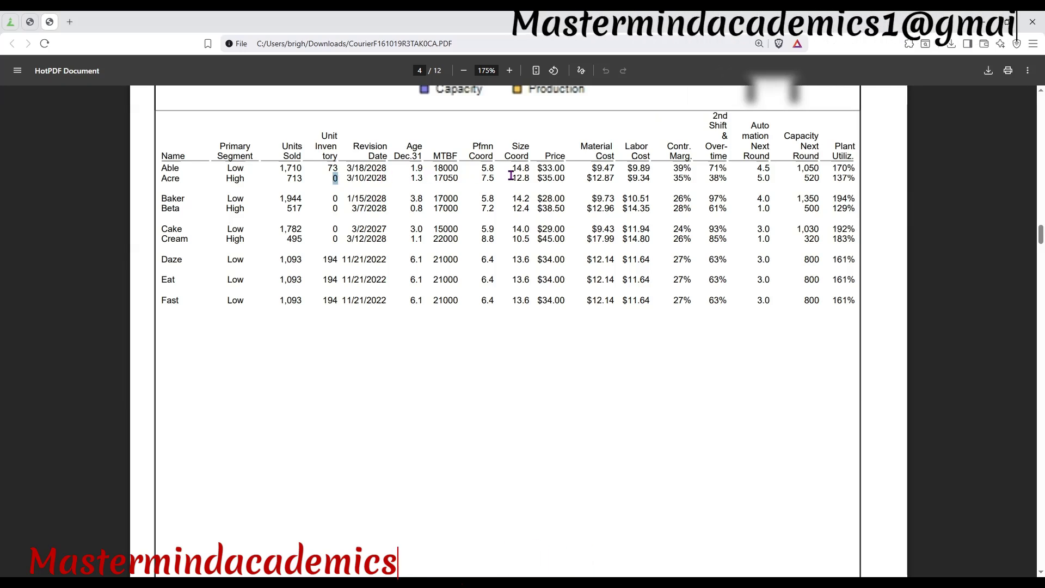
pyautogui.moveTo(540, 170); pyautogui.dragTo(566, 169)
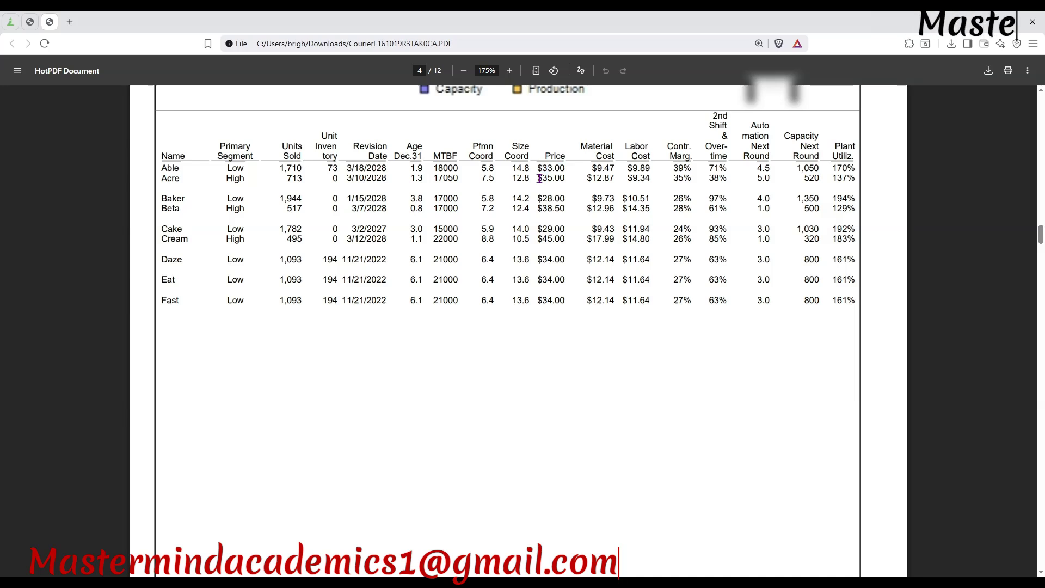
pyautogui.moveTo(539, 178); pyautogui.dragTo(569, 178)
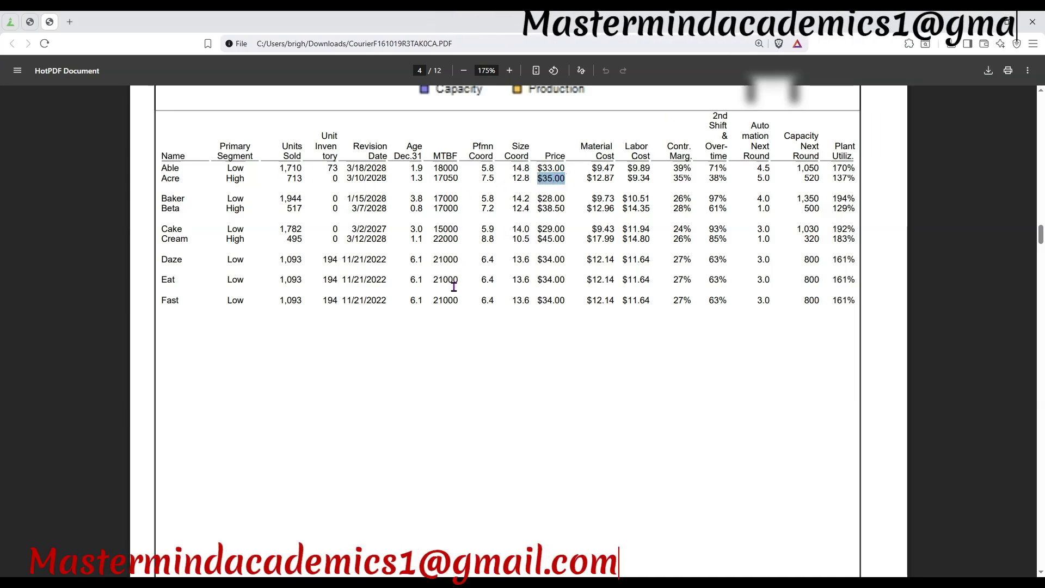
# Examine the Low Tech Customer Buying Criteria in the Low Tech Segment Analysis on page 5
pyautogui.scroll(-7, 436, 332)
pyautogui.scroll(-5, 437, 339)
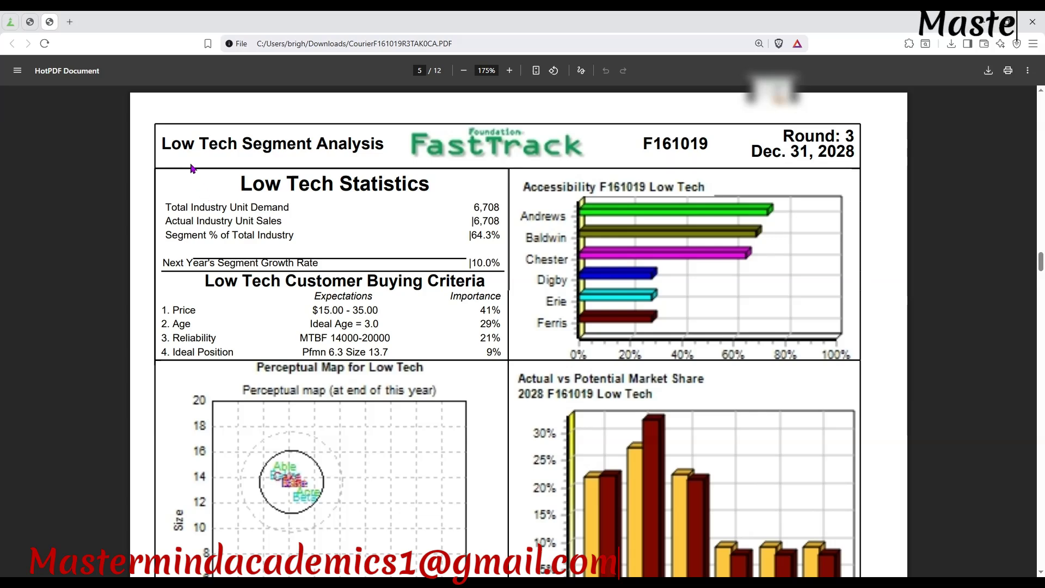
pyautogui.scroll(-1, 213, 243)
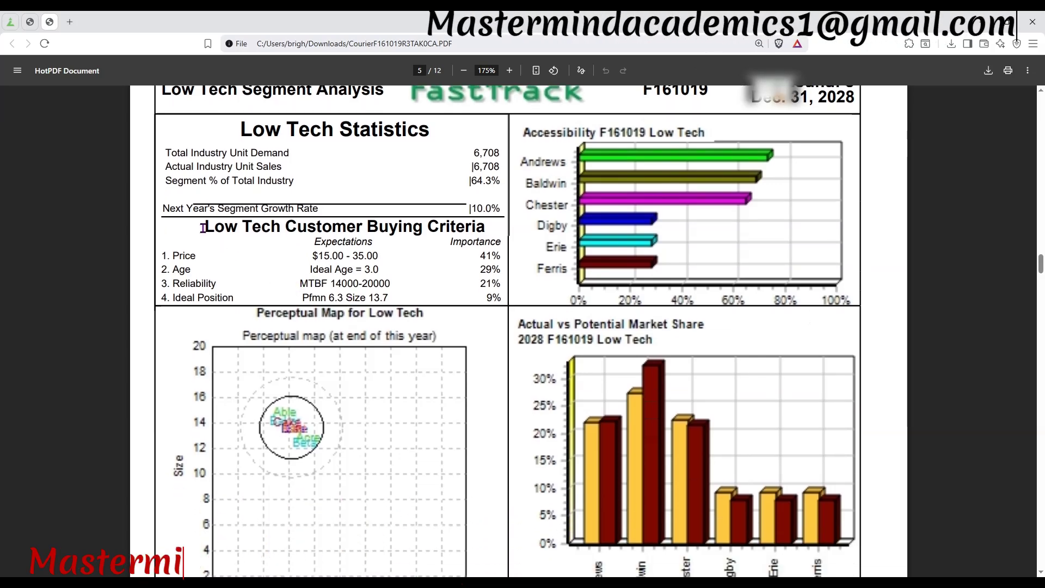
pyautogui.moveTo(202, 227); pyautogui.dragTo(496, 298)
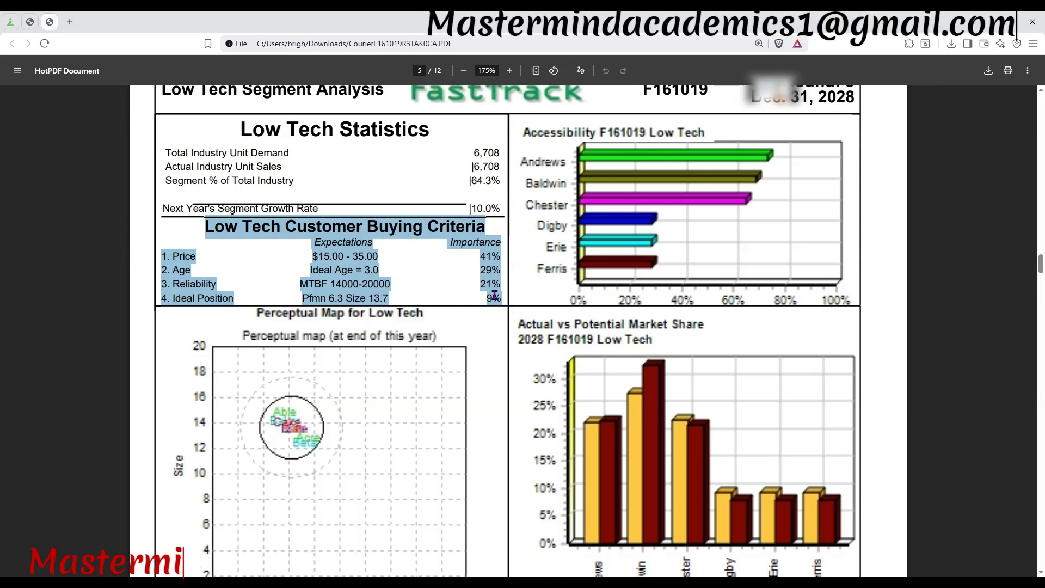
# Check Able's promo budget, sales budget and customer accessibility in the Top Products in Low Tech Segment table
pyautogui.scroll(-8, 453, 306)
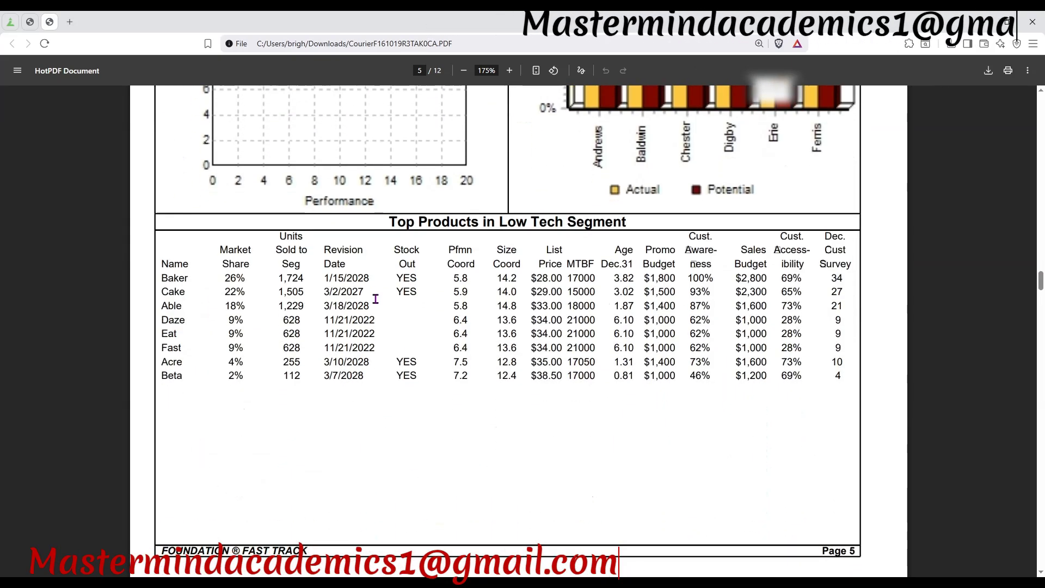
pyautogui.scroll(-3, 375, 299)
pyautogui.scroll(2, 374, 299)
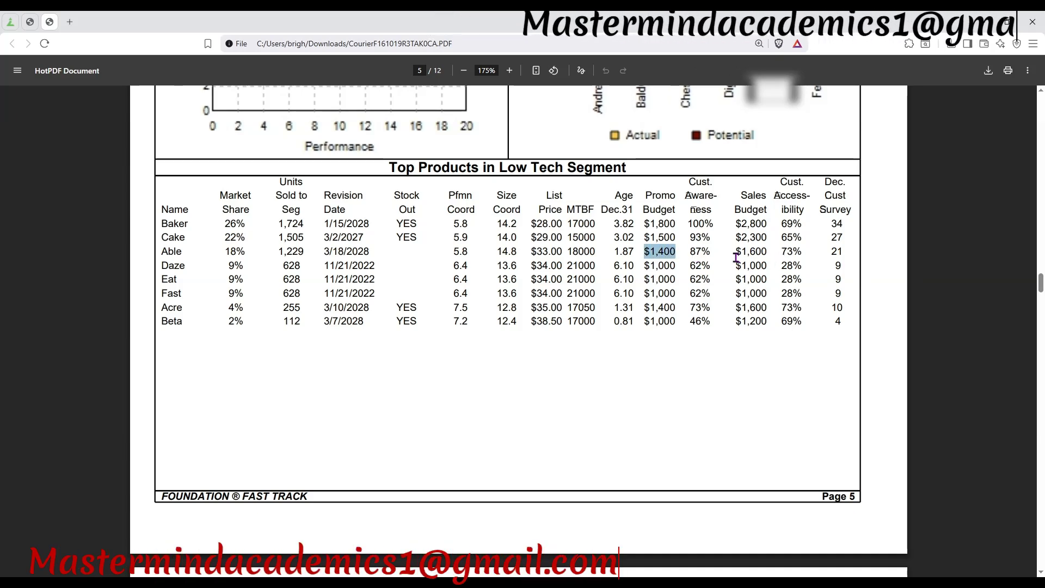
pyautogui.moveTo(735, 252); pyautogui.dragTo(766, 256)
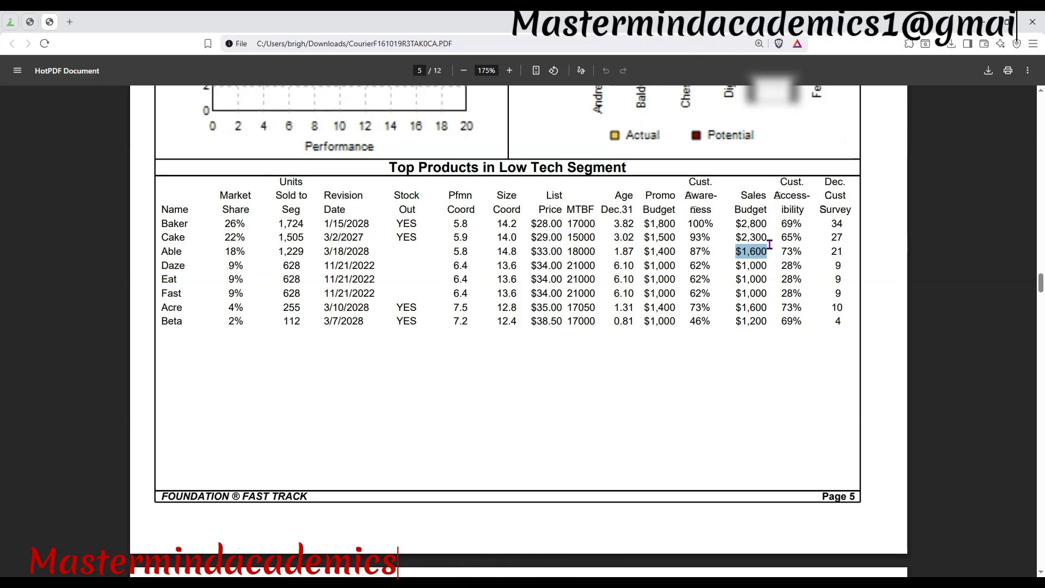
pyautogui.click(777, 192)
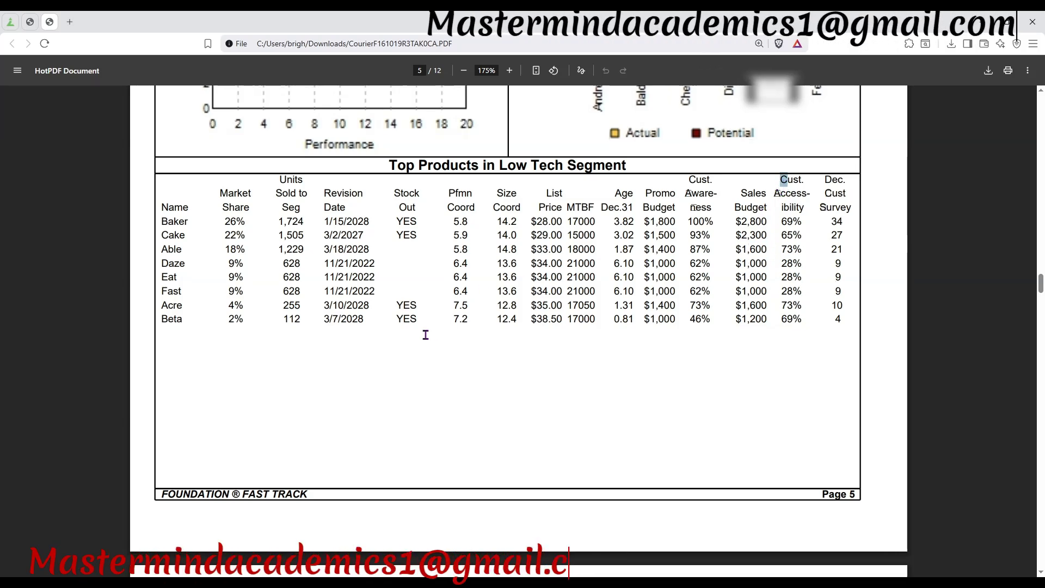
# Examine the High Tech Customer Buying Criteria in the High Tech Segment Analysis on page 6
pyautogui.scroll(-7, 425, 333)
pyautogui.scroll(-2, 245, 329)
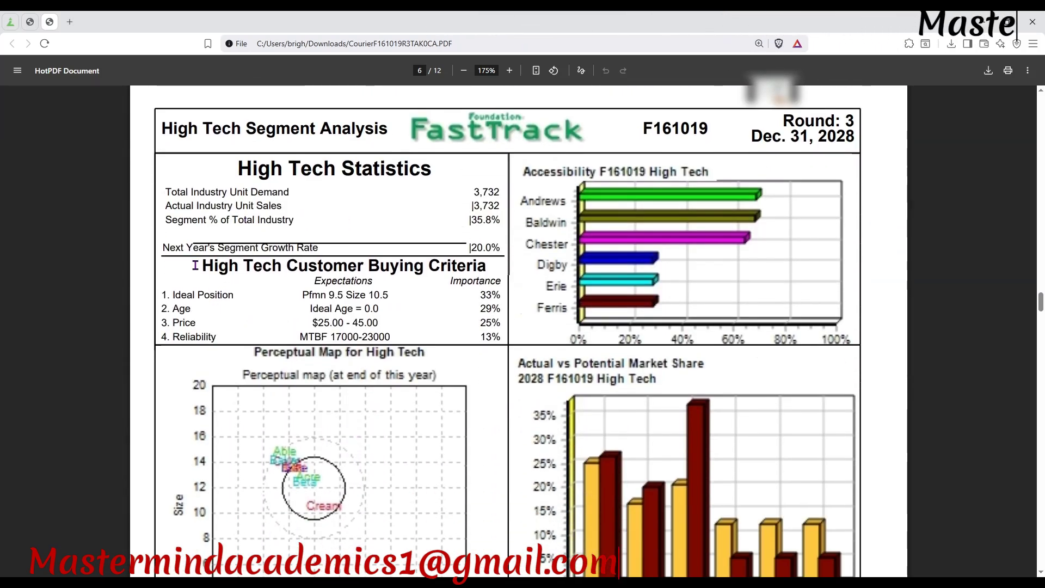
pyautogui.moveTo(195, 265); pyautogui.dragTo(510, 342)
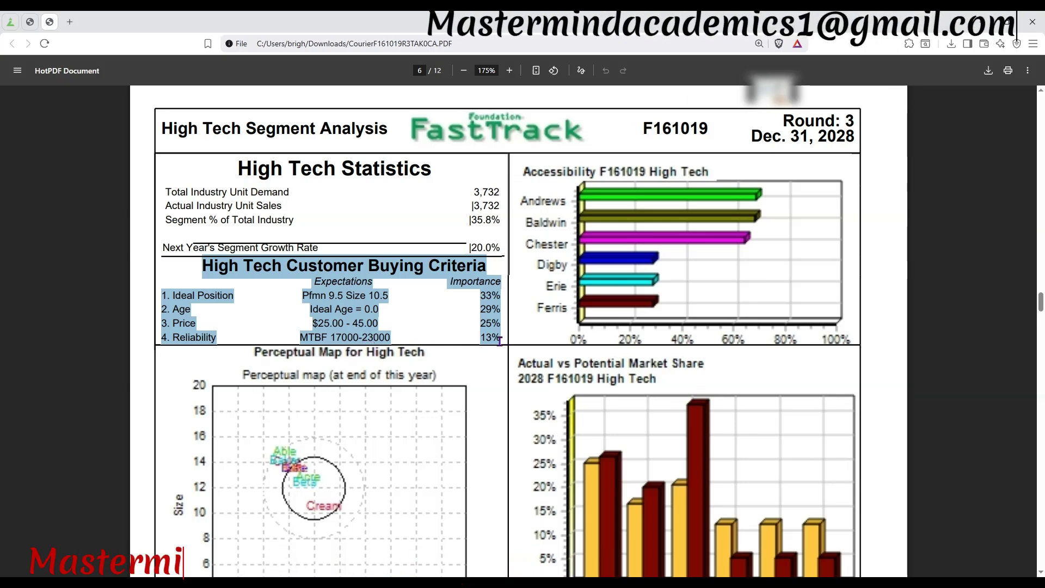
# Return to the Low Tech Segment Analysis on page 5 and review its statistics and buying criteria
pyautogui.scroll(8, 390, 338)
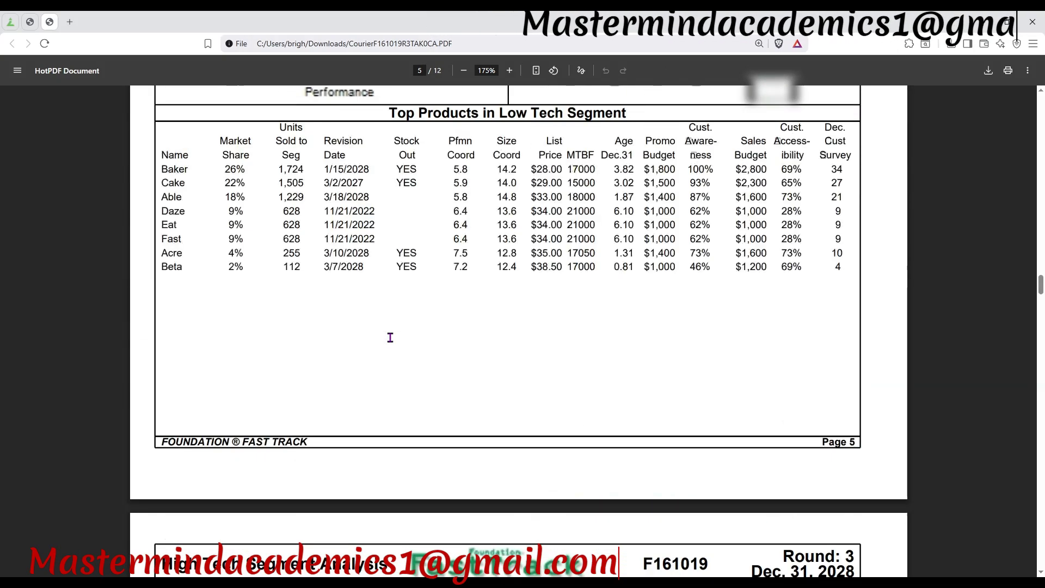
pyautogui.scroll(10, 390, 338)
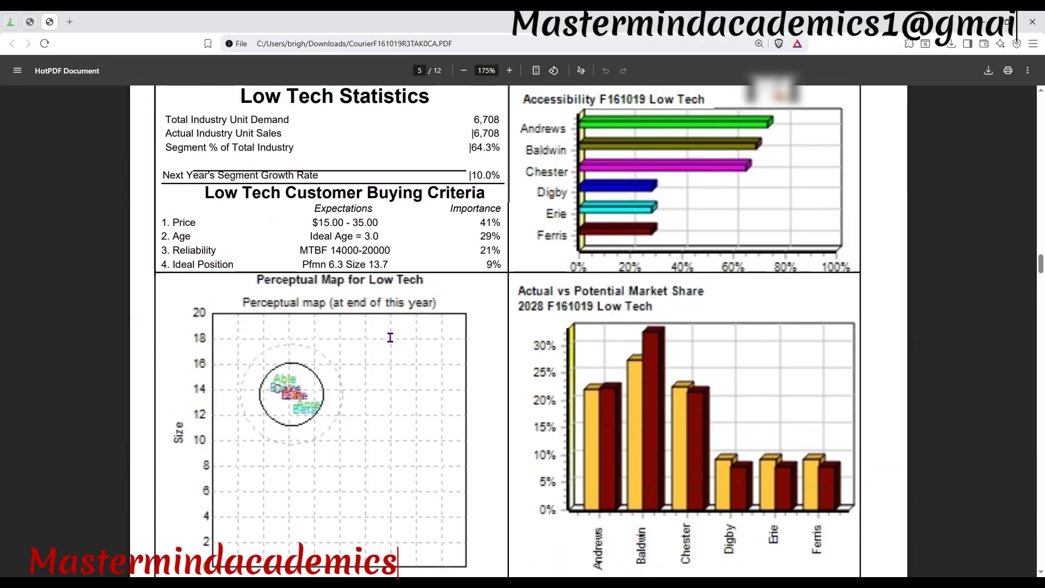
pyautogui.scroll(3, 390, 337)
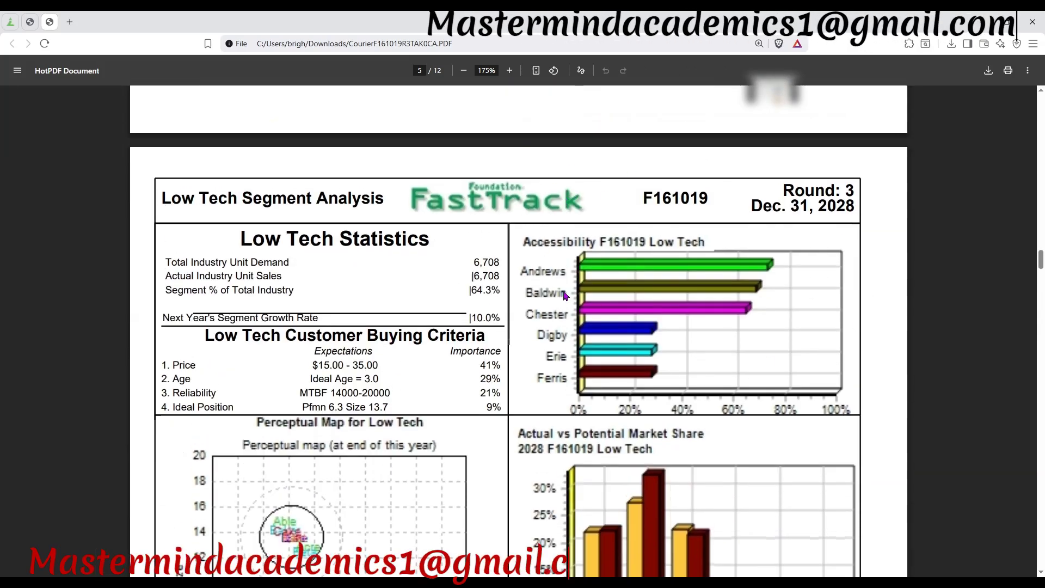
pyautogui.scroll(2, 565, 294)
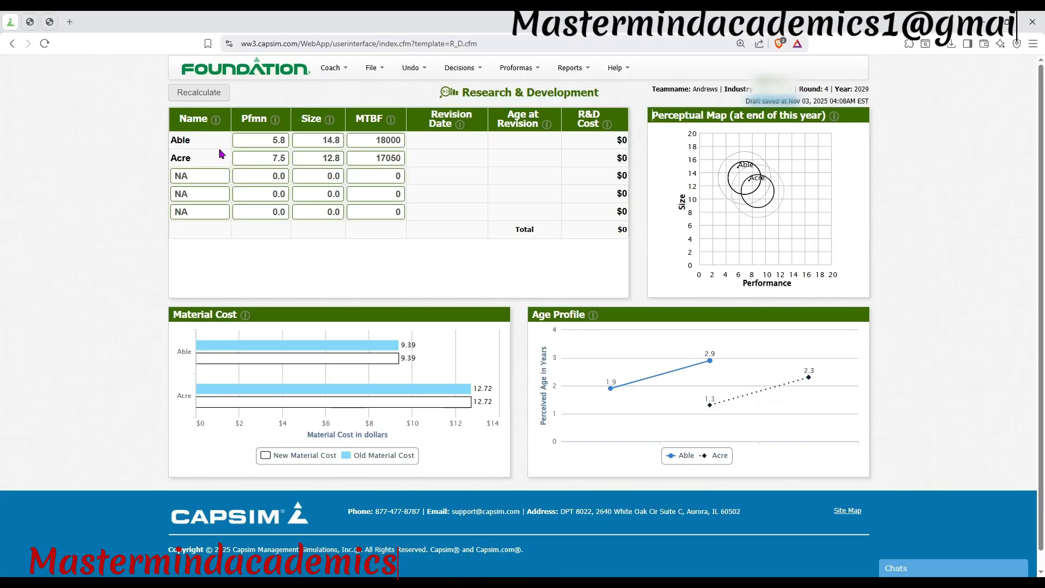
# Set Able's performance to 6.6 and size to 14.0 in Research & Development, recalculating to check its revision date
pyautogui.click(10, 21)
pyautogui.click(462, 67)
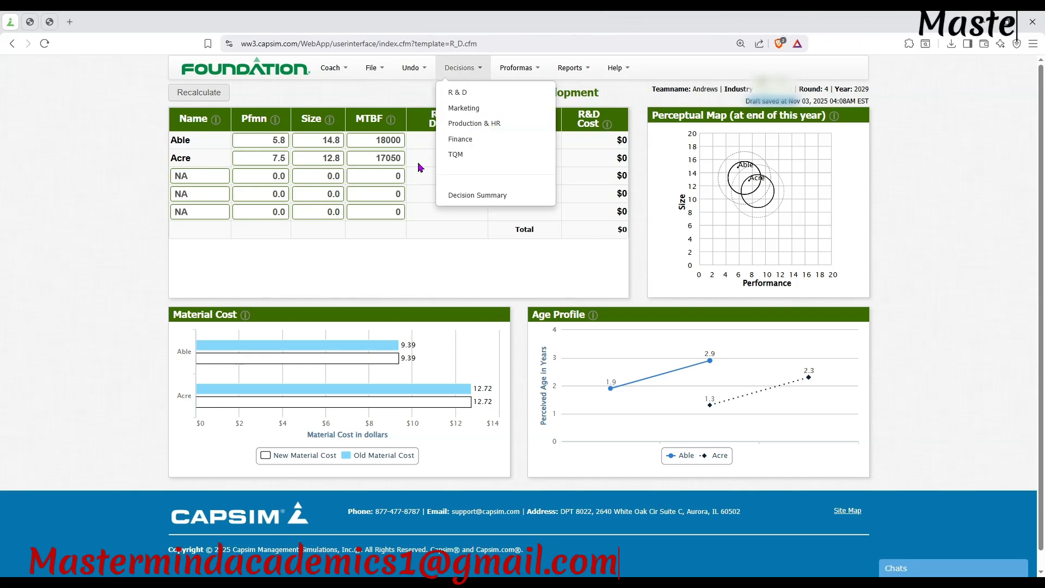
pyautogui.click(247, 119)
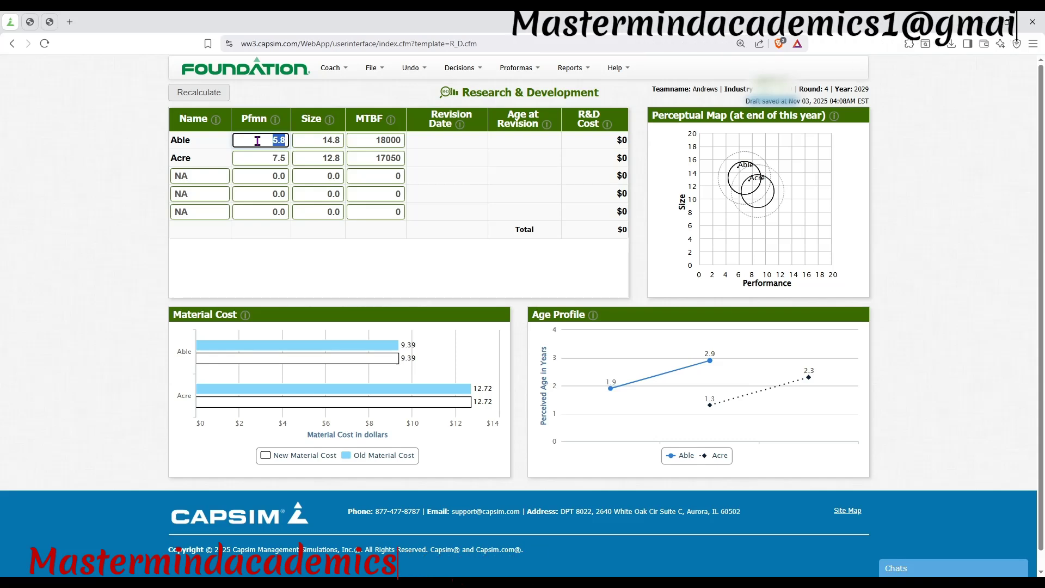
pyautogui.write('6.6')
pyautogui.click(334, 141)
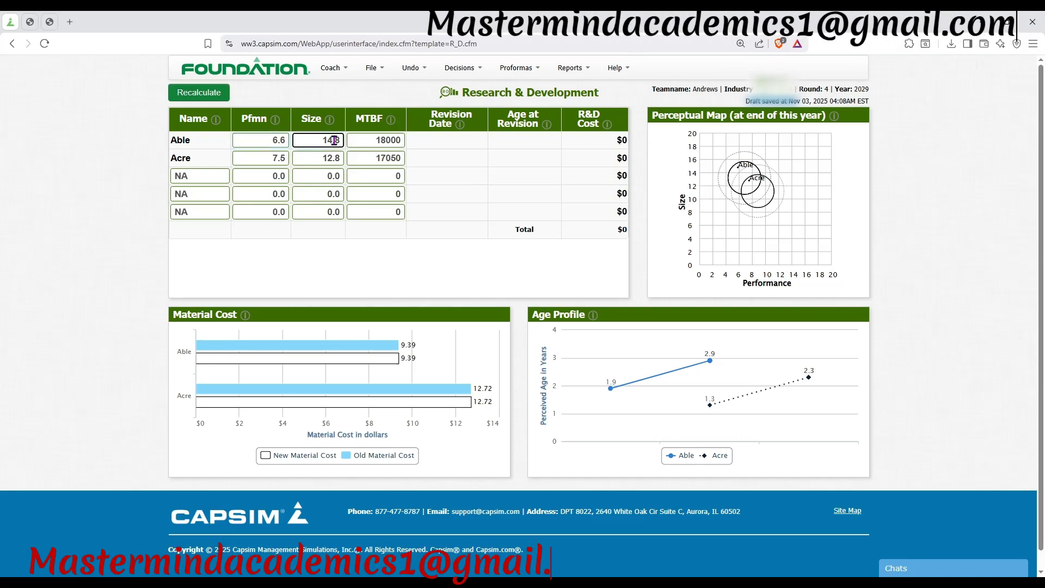
pyautogui.write('14.0')
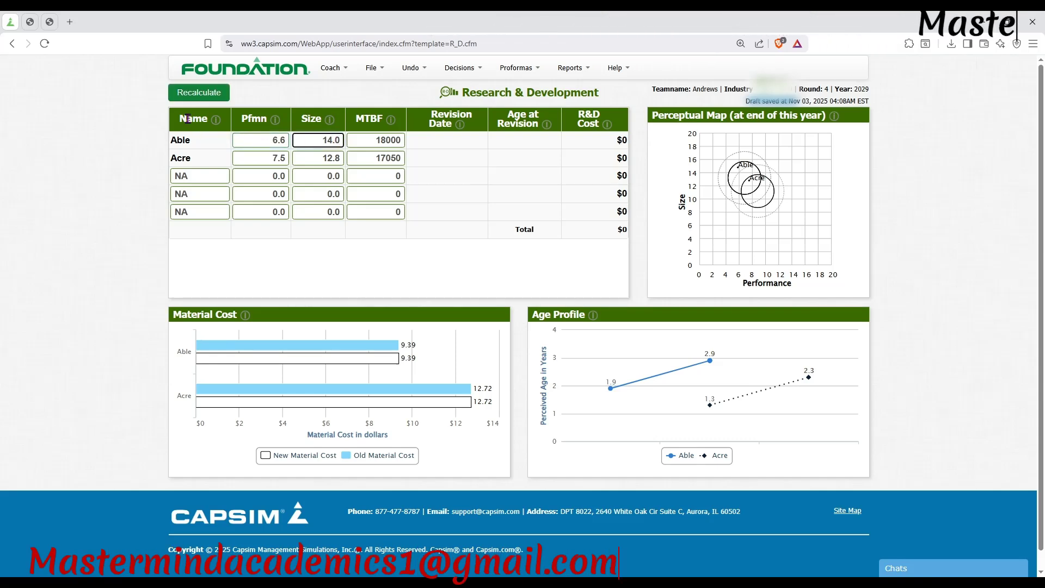
pyautogui.click(196, 93)
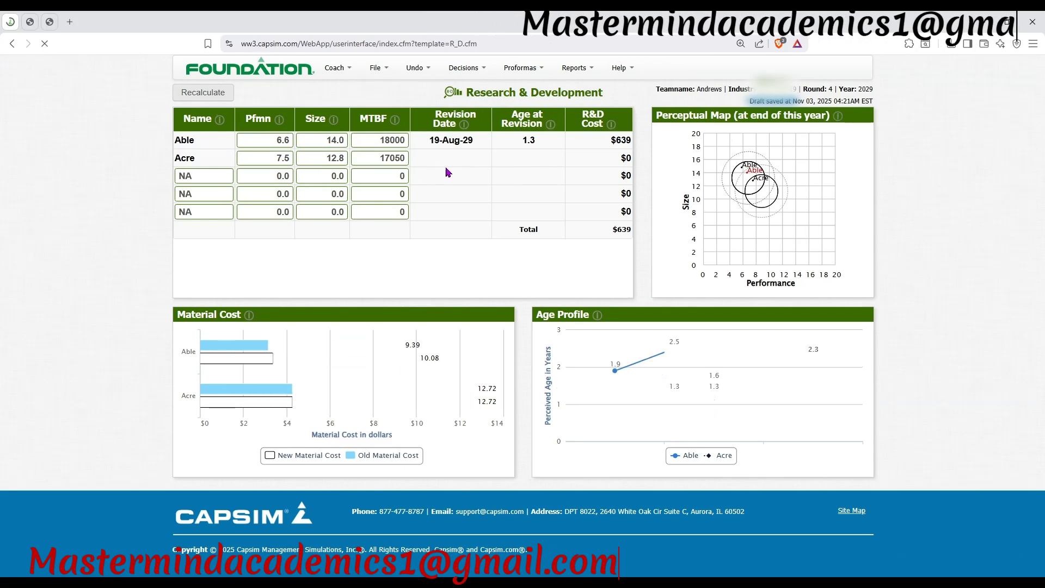
pyautogui.moveTo(430, 140); pyautogui.dragTo(472, 142)
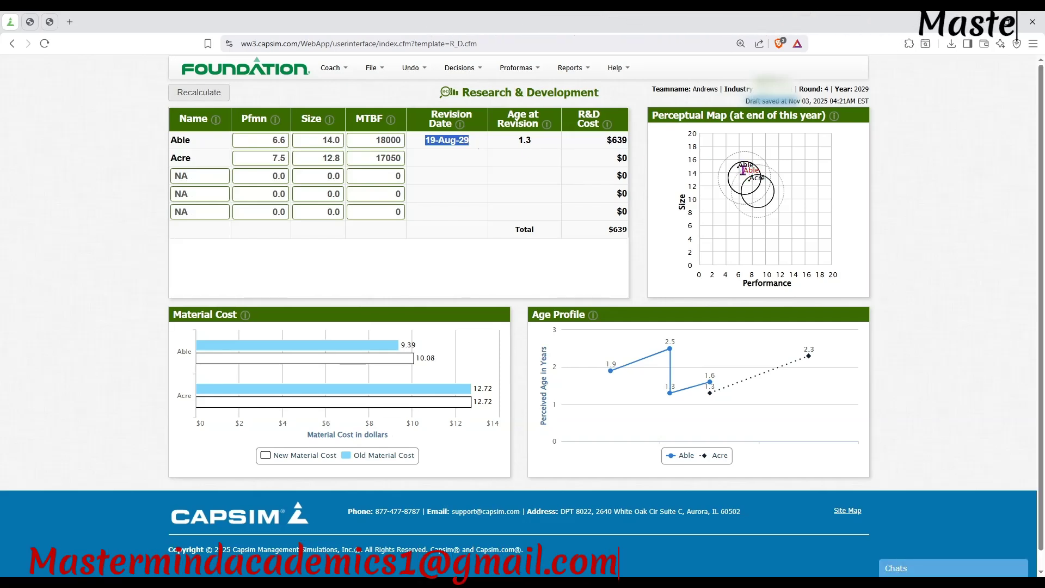
# Set Acre's performance to 8.0 and size to 12.3 in Research & Development and recalculate
pyautogui.click(263, 165)
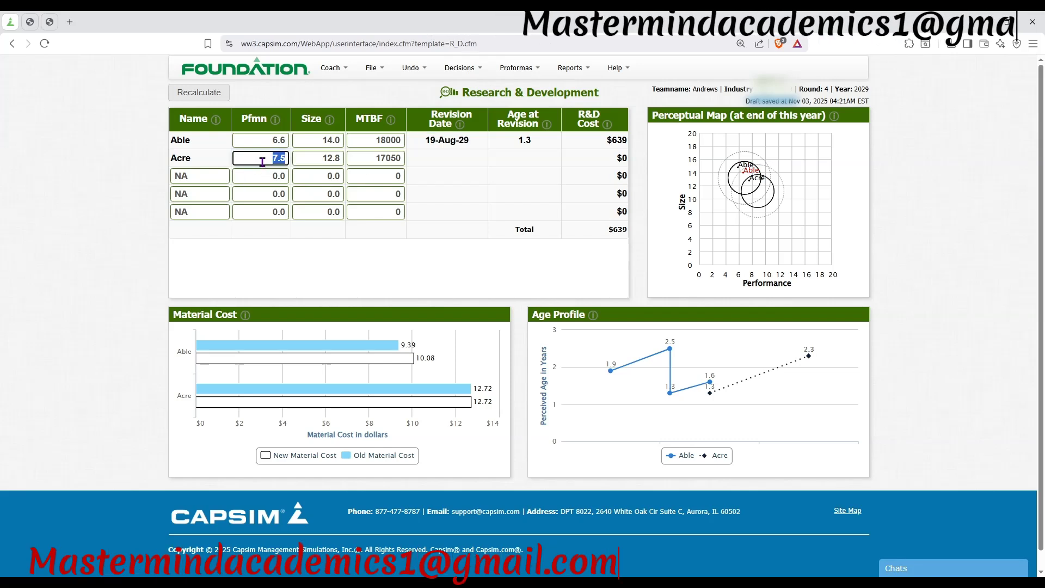
pyautogui.write('8')
pyautogui.click(313, 159)
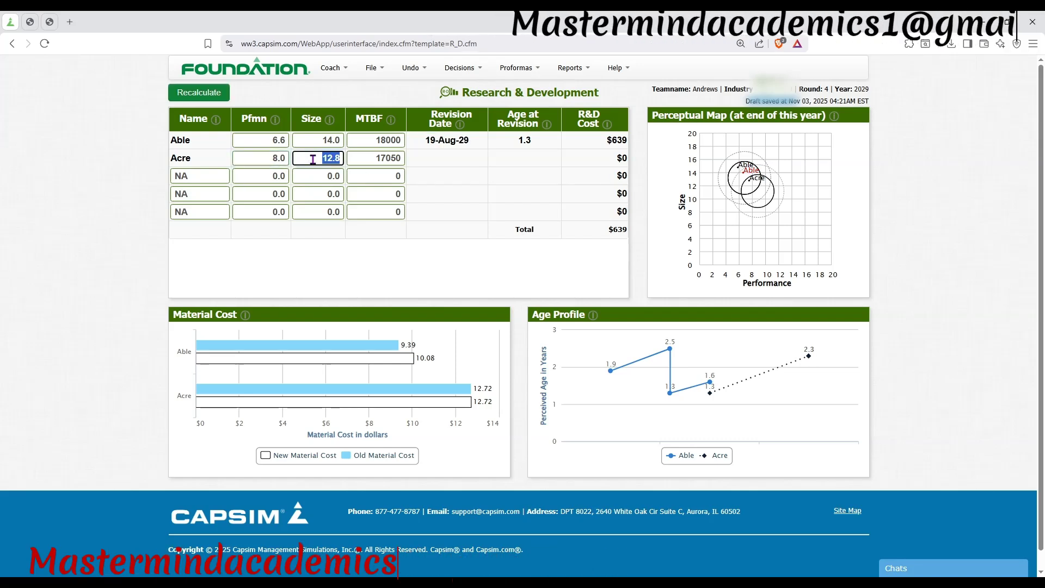
pyautogui.write('12')
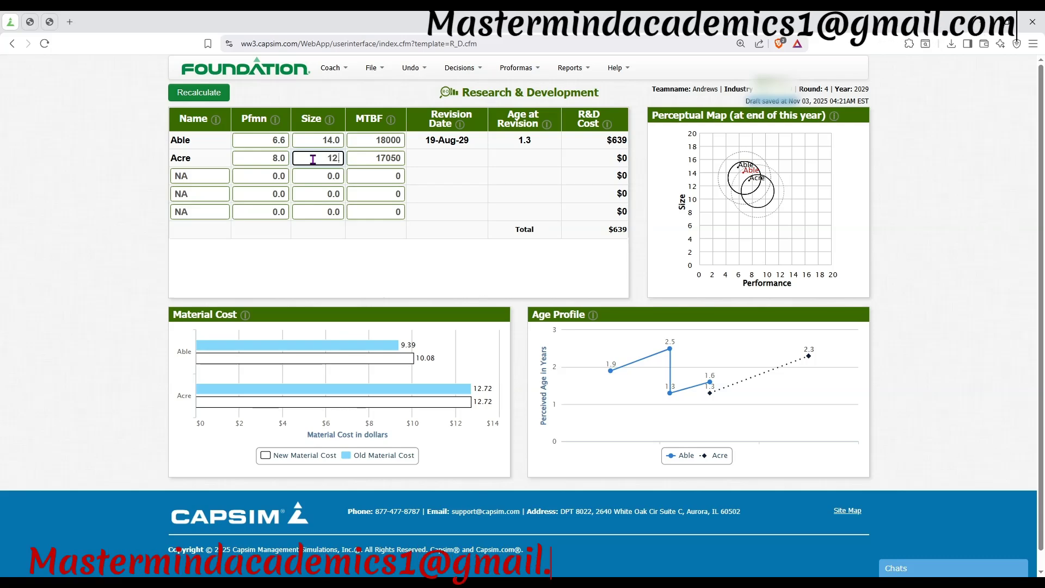
pyautogui.click(218, 97)
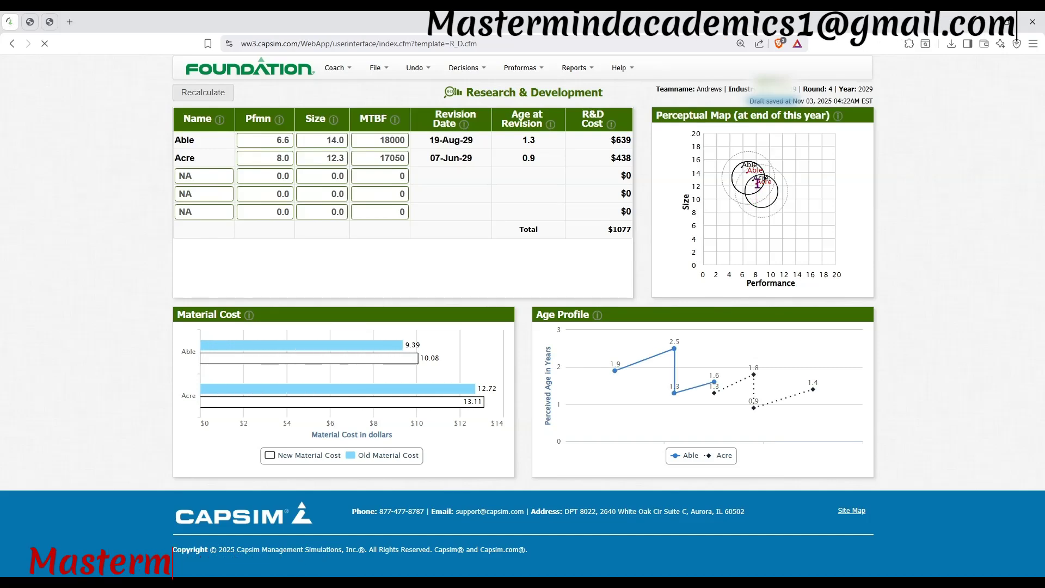
# Check the revision dates of Able and Acre and compare their old and new material costs
pyautogui.moveTo(428, 161); pyautogui.dragTo(479, 161)
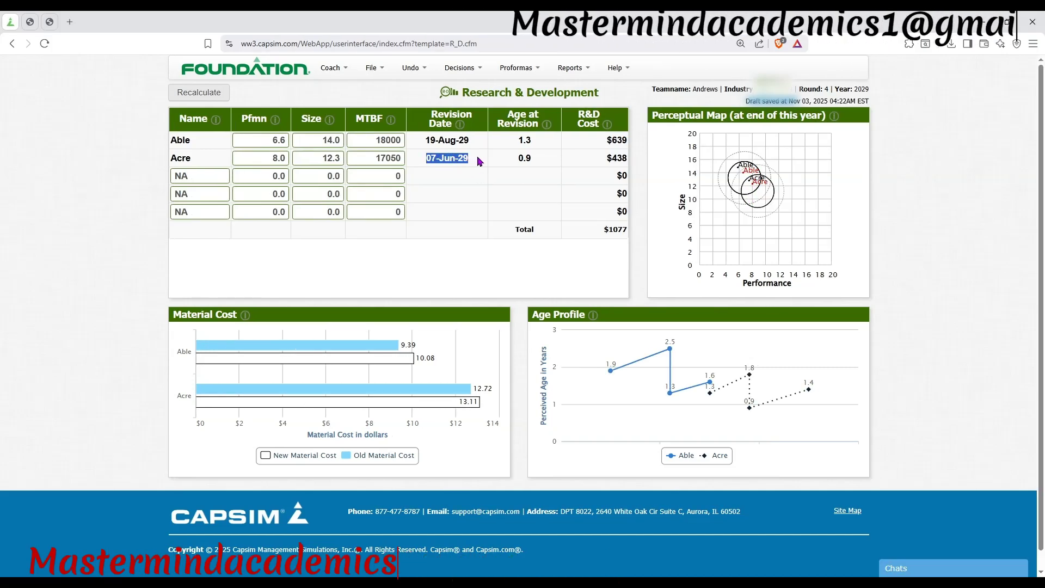
pyautogui.moveTo(424, 140); pyautogui.dragTo(483, 143)
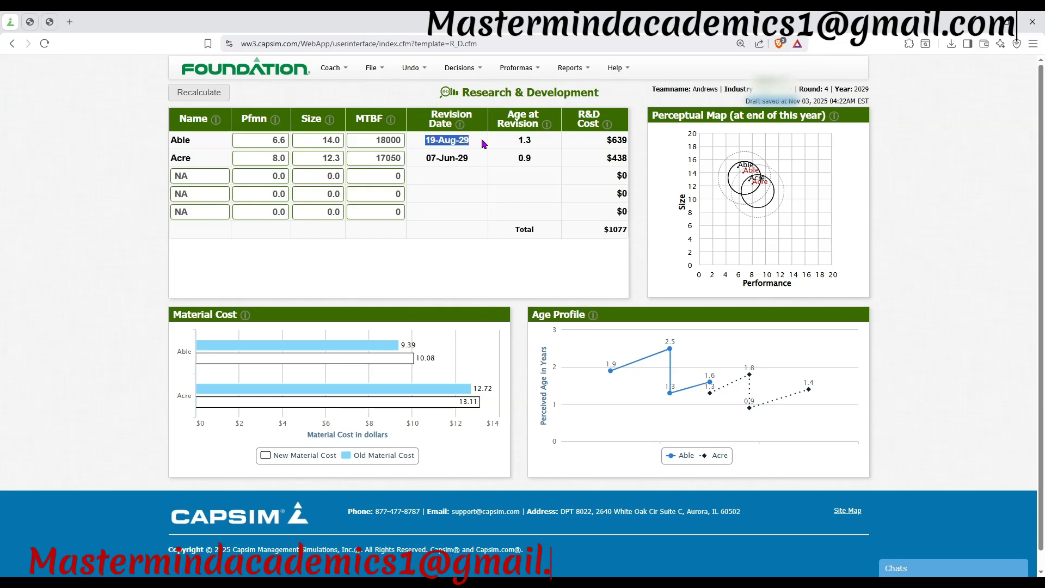
pyautogui.click(441, 146)
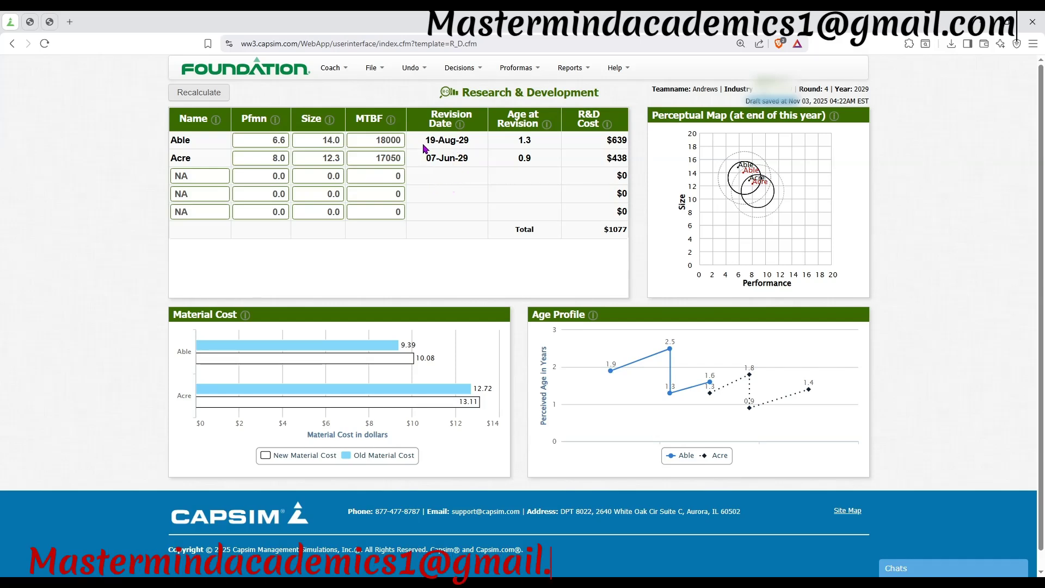
pyautogui.moveTo(425, 141); pyautogui.dragTo(469, 141)
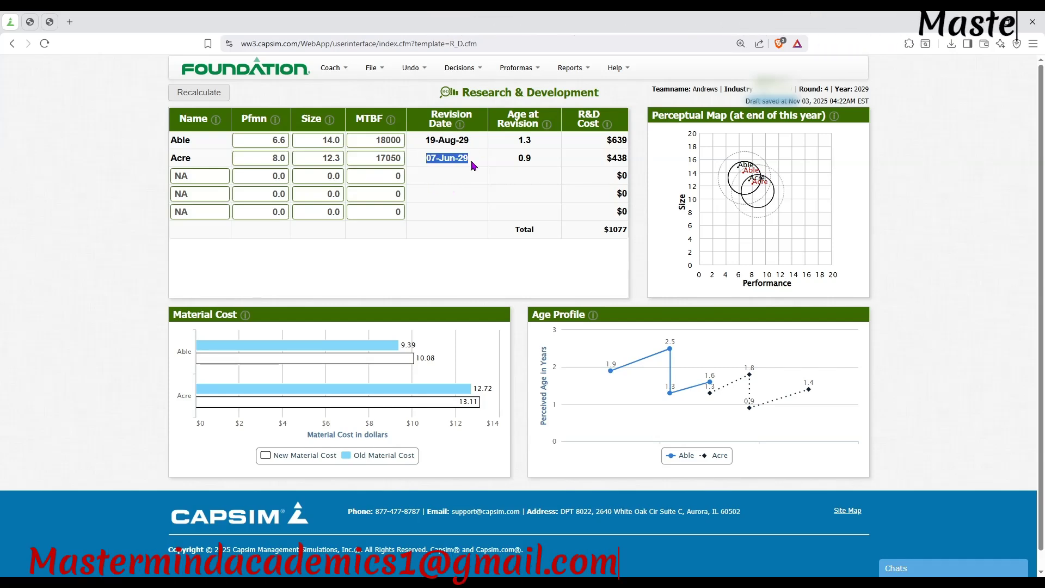
pyautogui.doubleClick(463, 158)
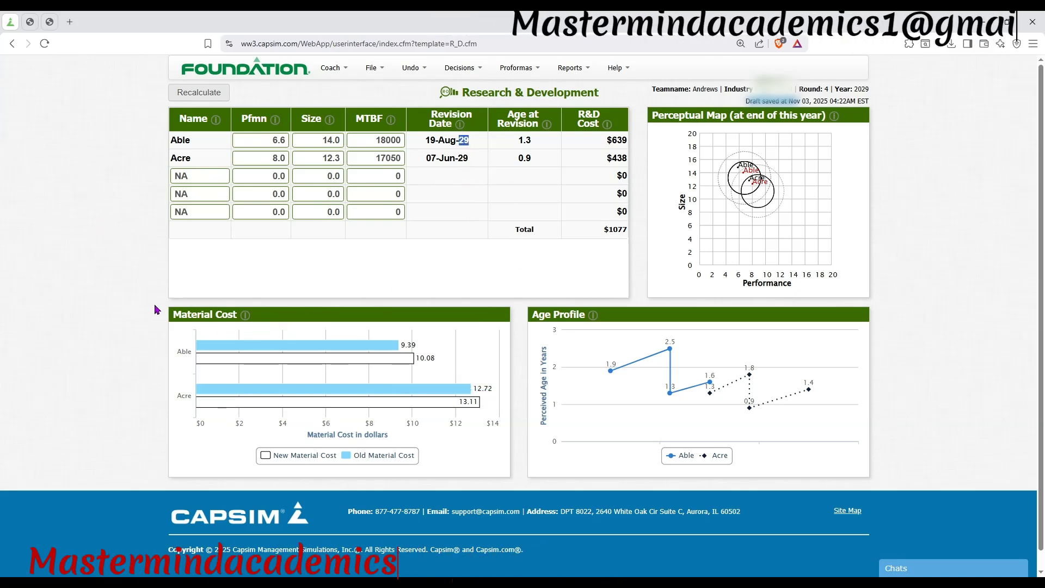
pyautogui.moveTo(173, 315); pyautogui.dragTo(264, 330)
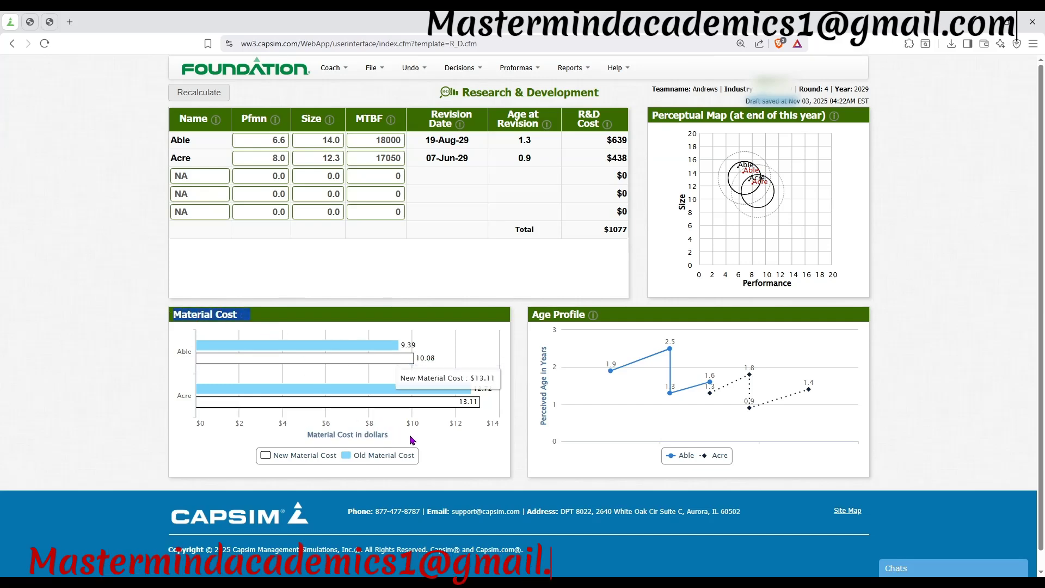
pyautogui.click(243, 320)
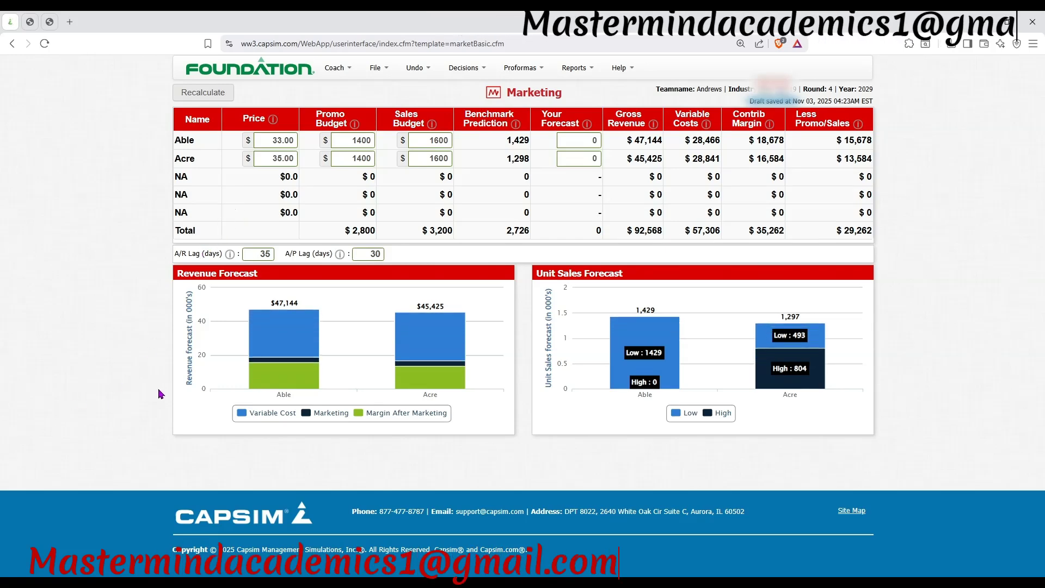
# Review the Marketing decision columns and set the price to $32.50 for Able and $34.50 for Acre
pyautogui.doubleClick(254, 118)
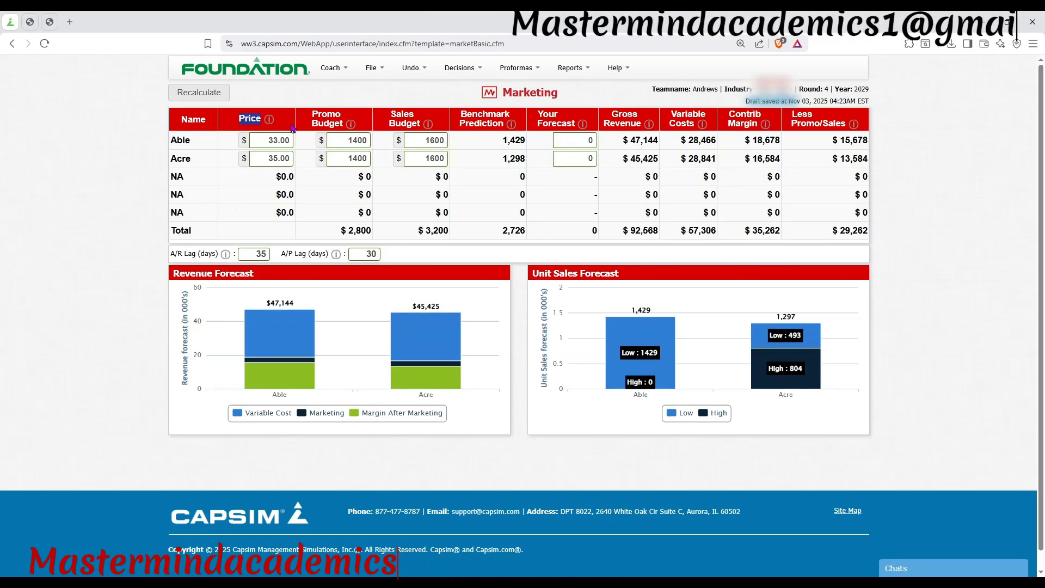
pyautogui.moveTo(392, 114); pyautogui.dragTo(419, 124)
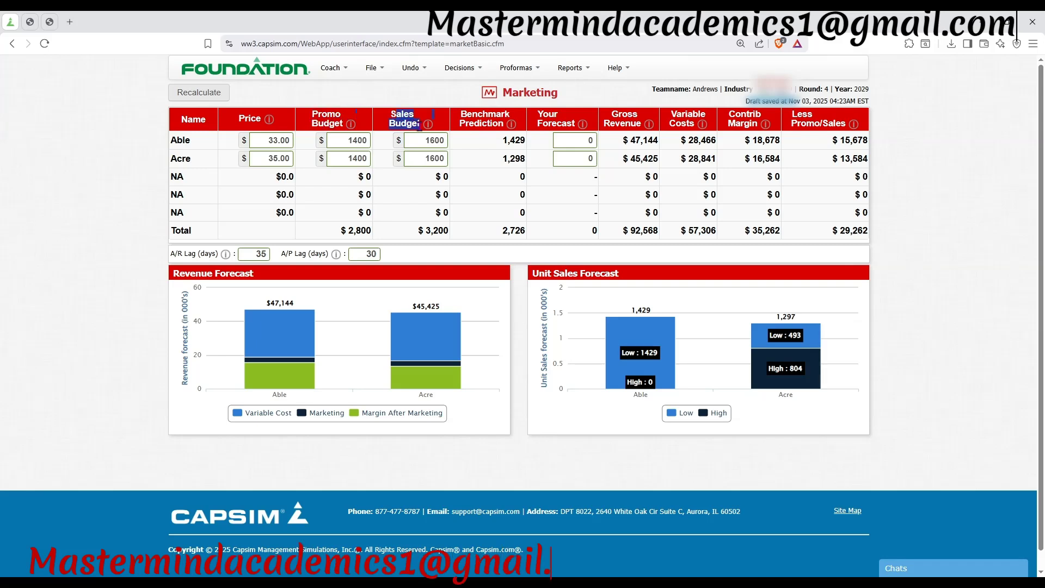
pyautogui.moveTo(542, 121); pyautogui.dragTo(589, 114)
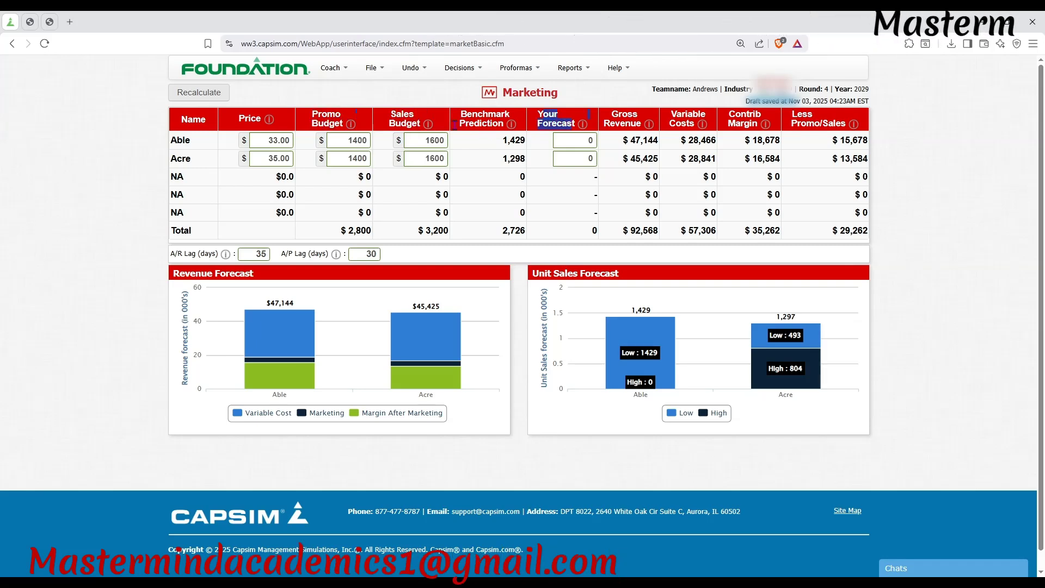
pyautogui.doubleClick(253, 118)
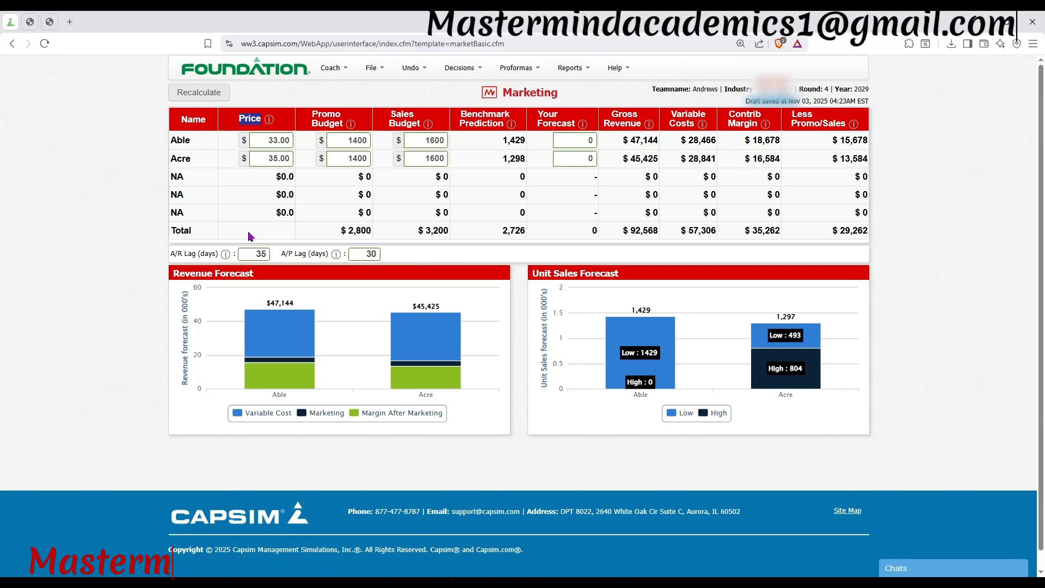
pyautogui.doubleClick(271, 140)
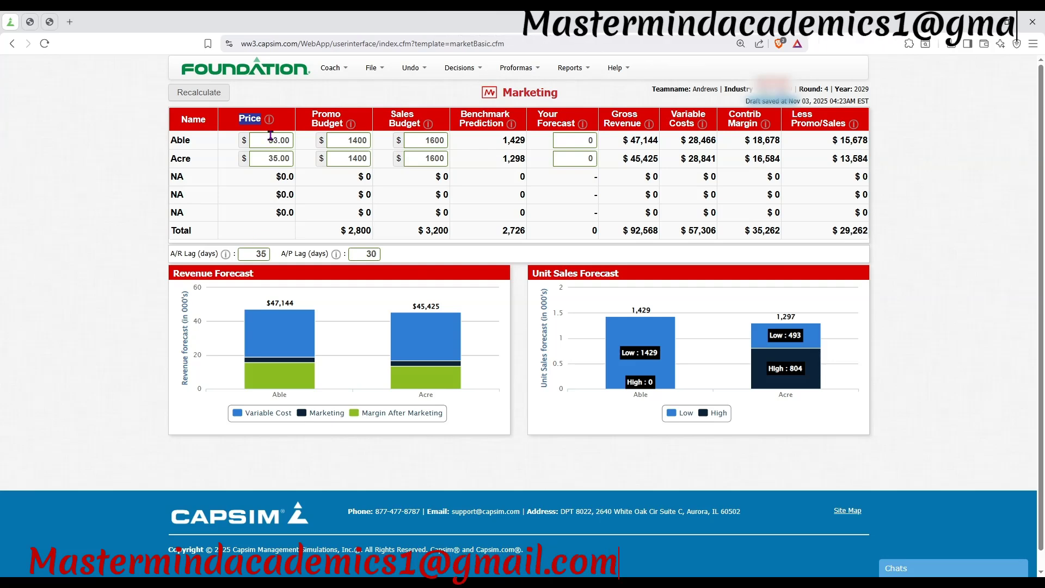
pyautogui.write('32.50')
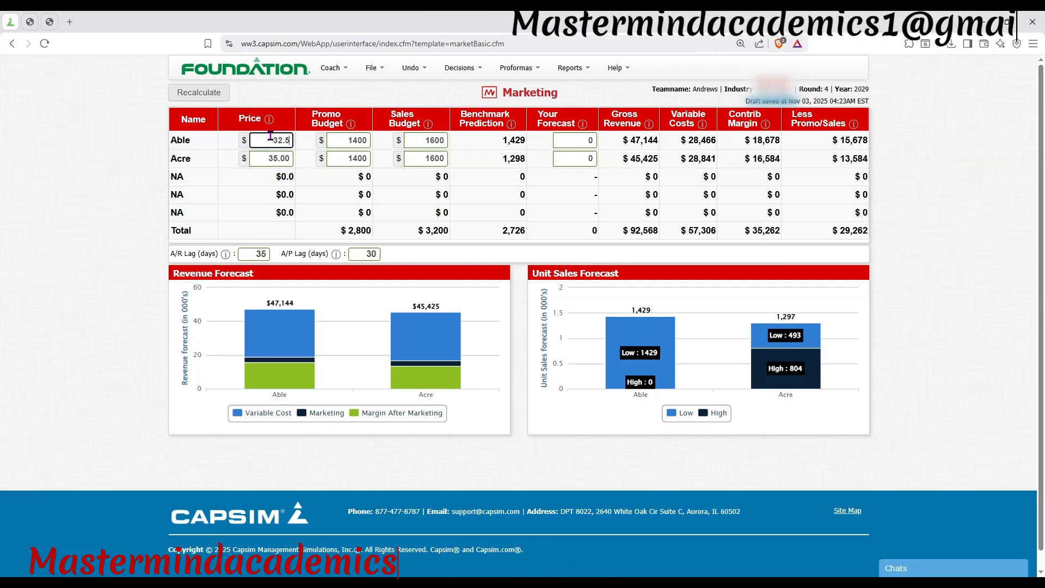
pyautogui.click(283, 159)
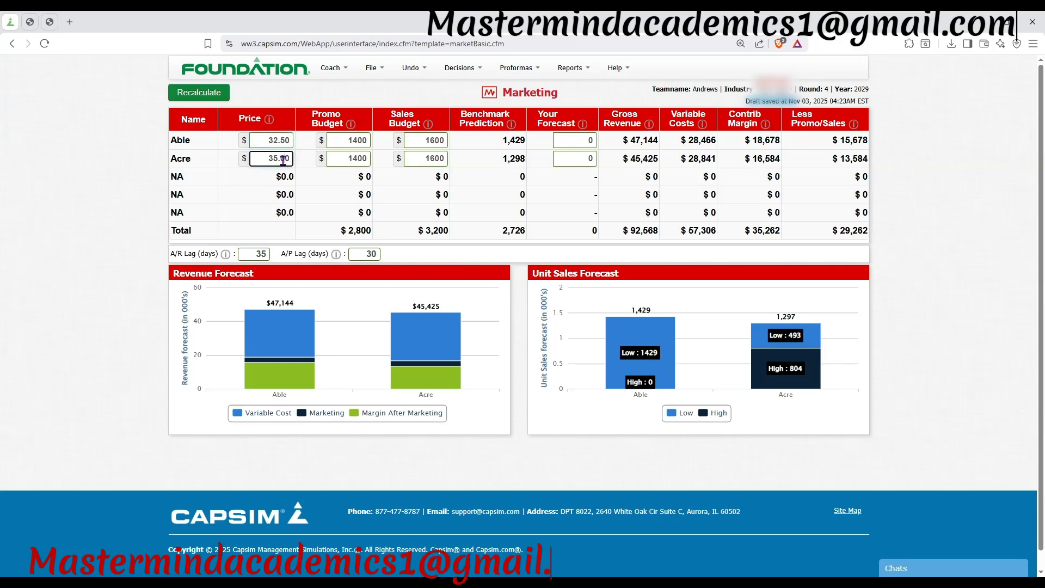
pyautogui.write('34')
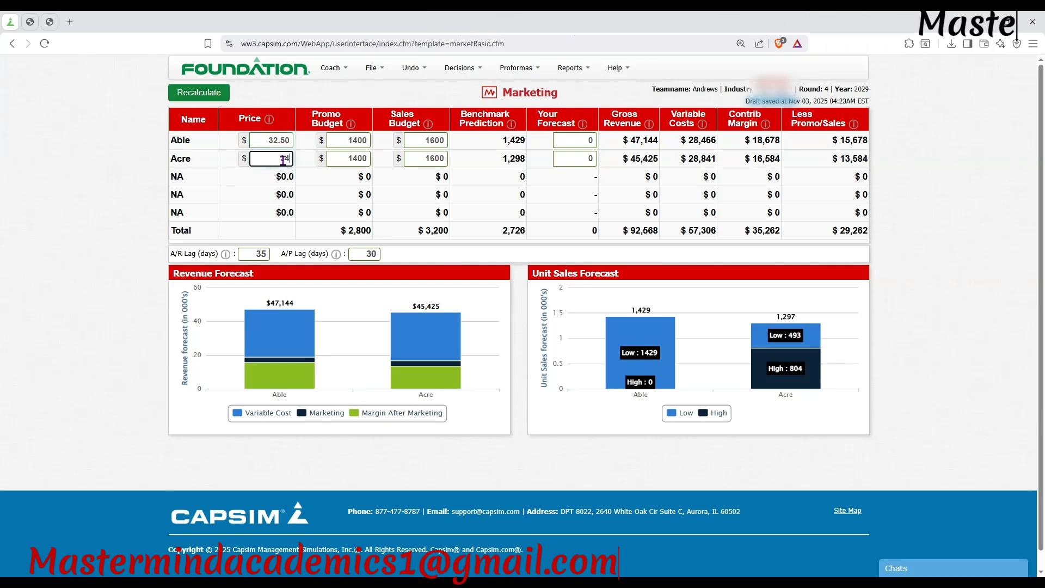
pyautogui.write('.50')
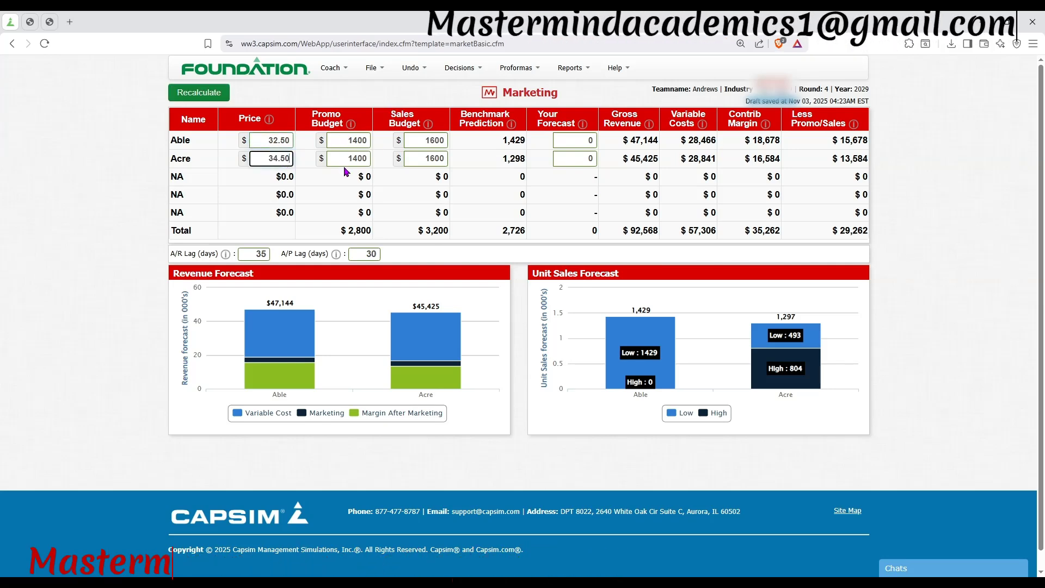
# Review the promo and sales budgets of Able and Acre and recalculate the Marketing decisions
pyautogui.click(313, 116)
pyautogui.click(349, 140)
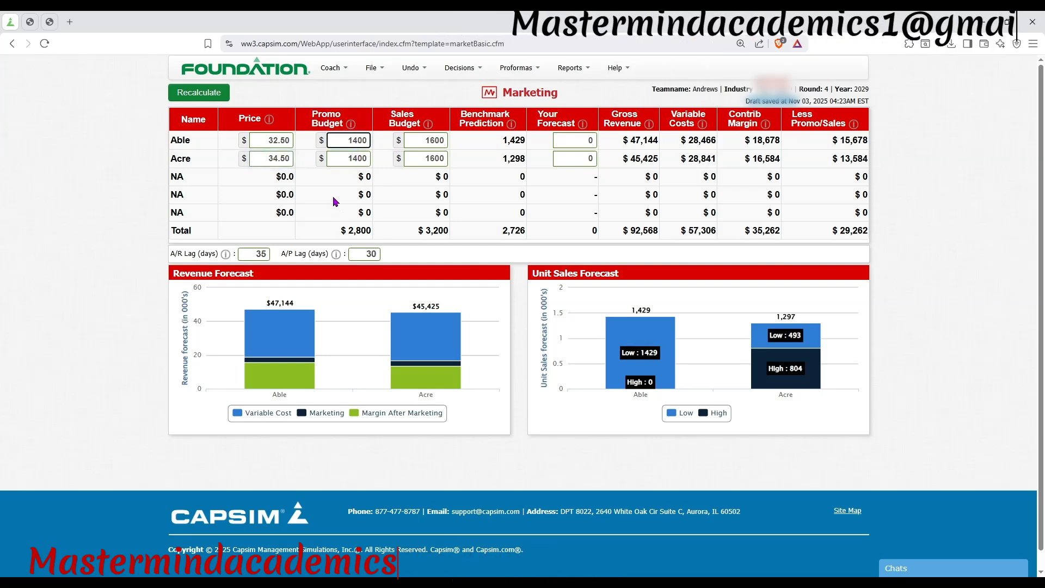
pyautogui.moveTo(312, 117); pyautogui.dragTo(323, 123)
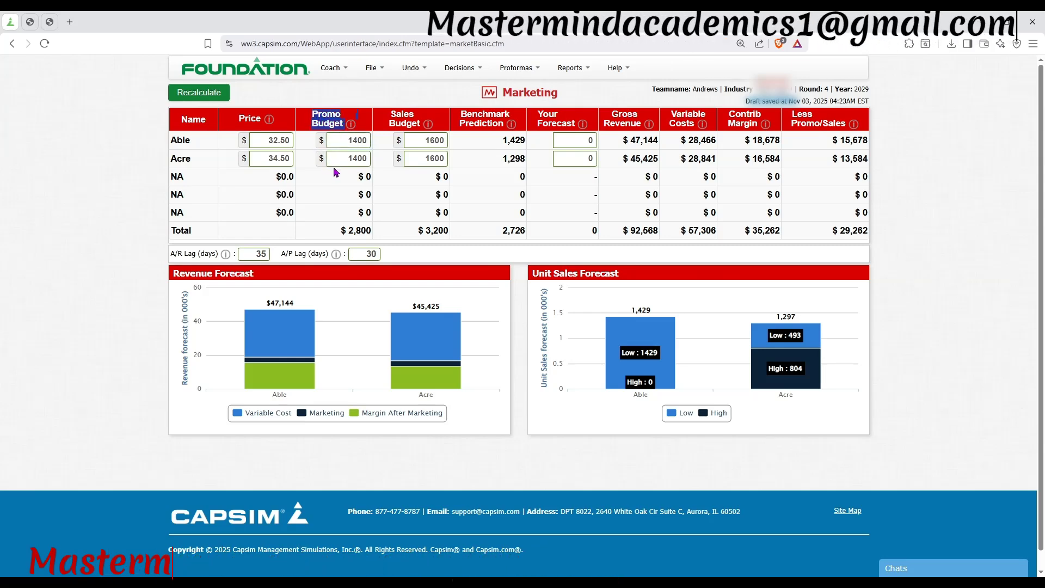
pyautogui.moveTo(389, 113); pyautogui.dragTo(425, 130)
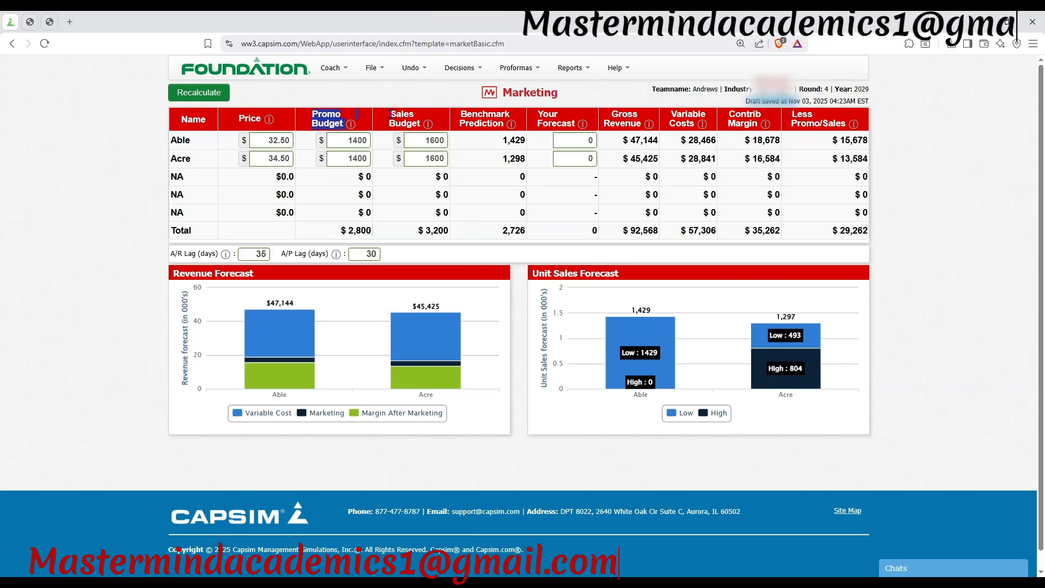
pyautogui.click(421, 141)
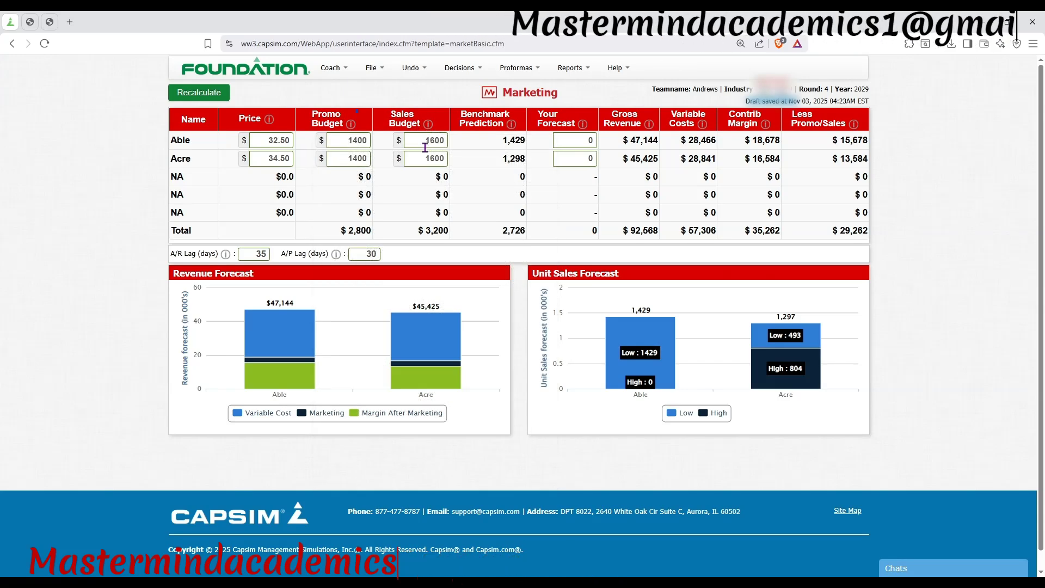
pyautogui.click(423, 156)
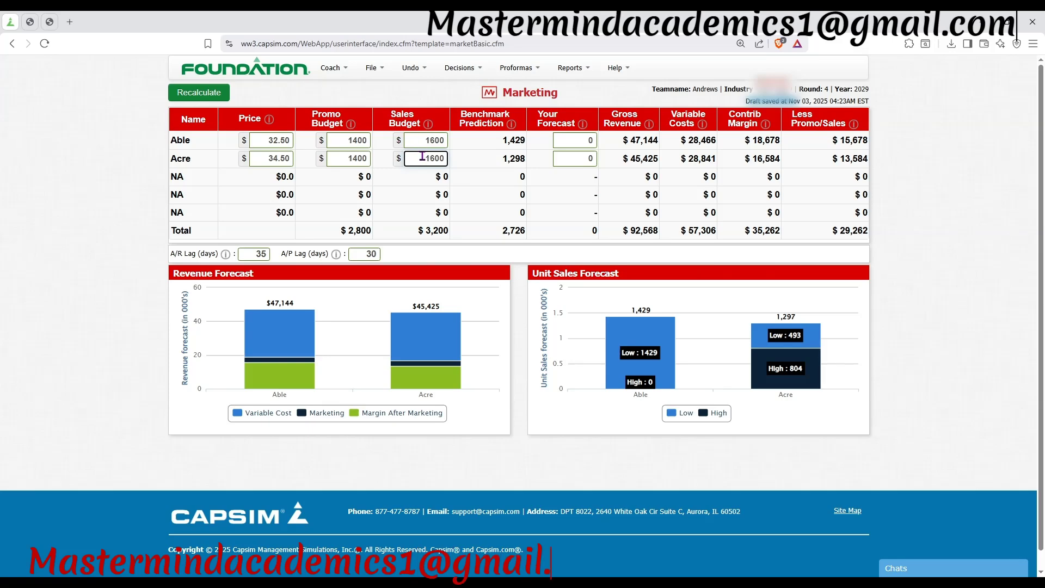
pyautogui.click(194, 97)
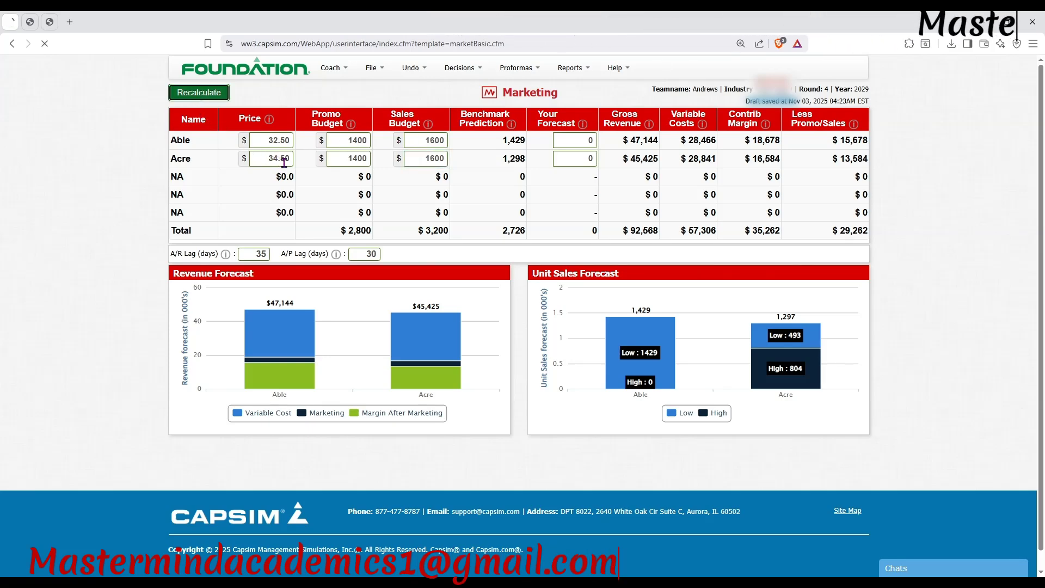
# Enter sales forecasts of 1900 for Able and 1000 for Acre in Marketing and recalculate
pyautogui.click(563, 139)
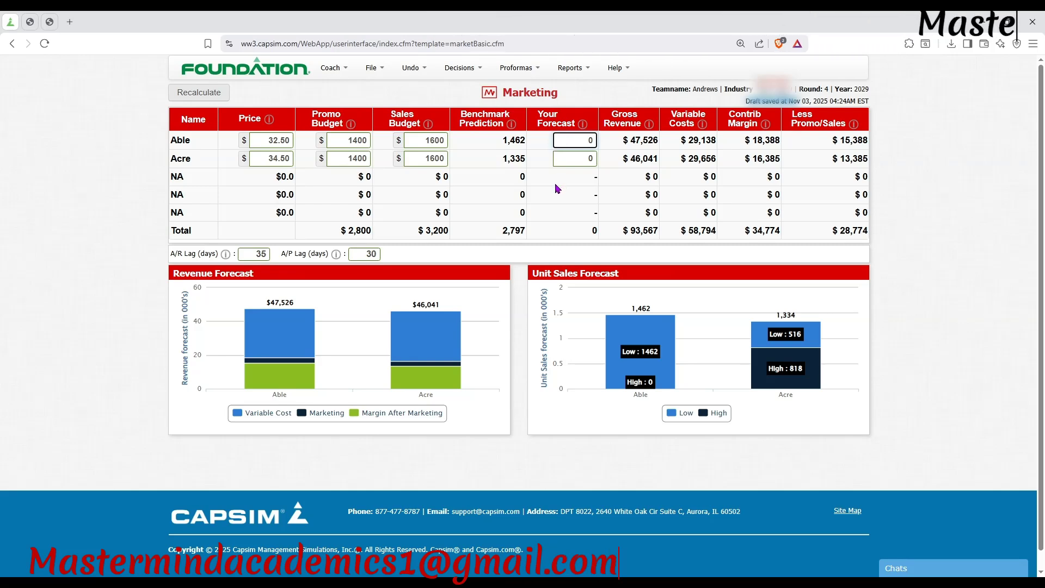
pyautogui.write('1900')
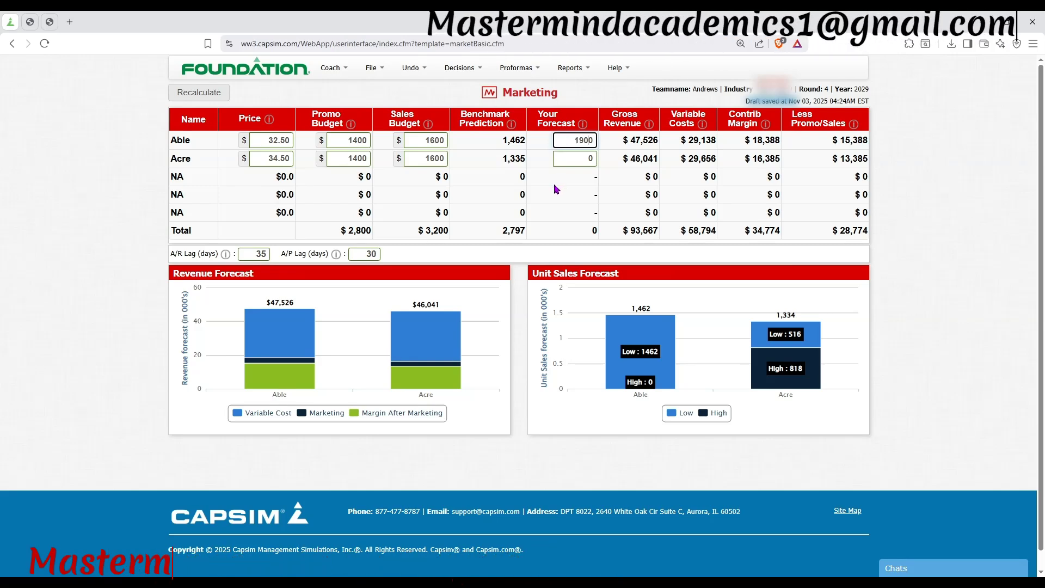
pyautogui.click(579, 160)
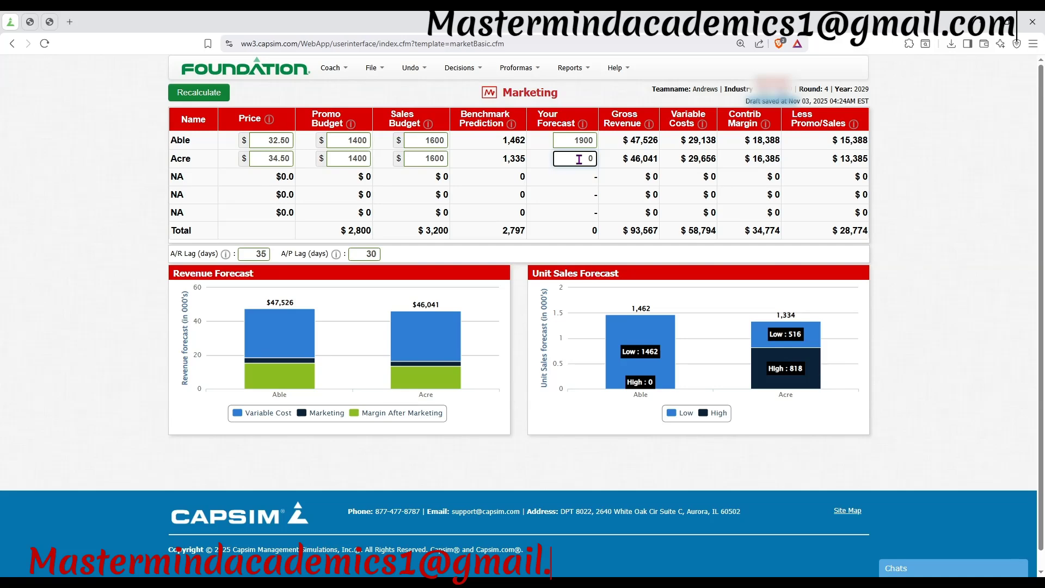
pyautogui.write('1000')
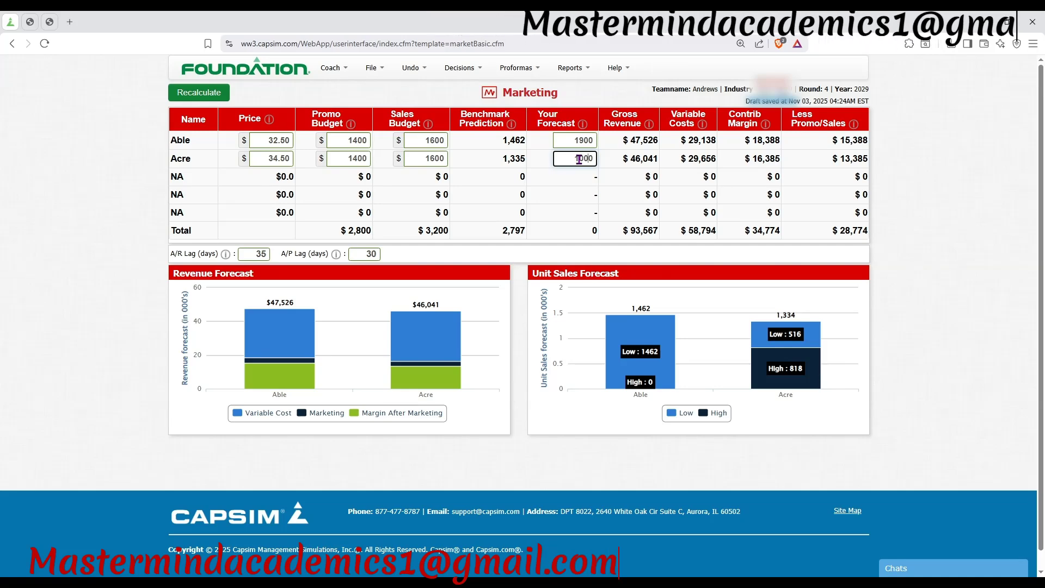
pyautogui.click(185, 94)
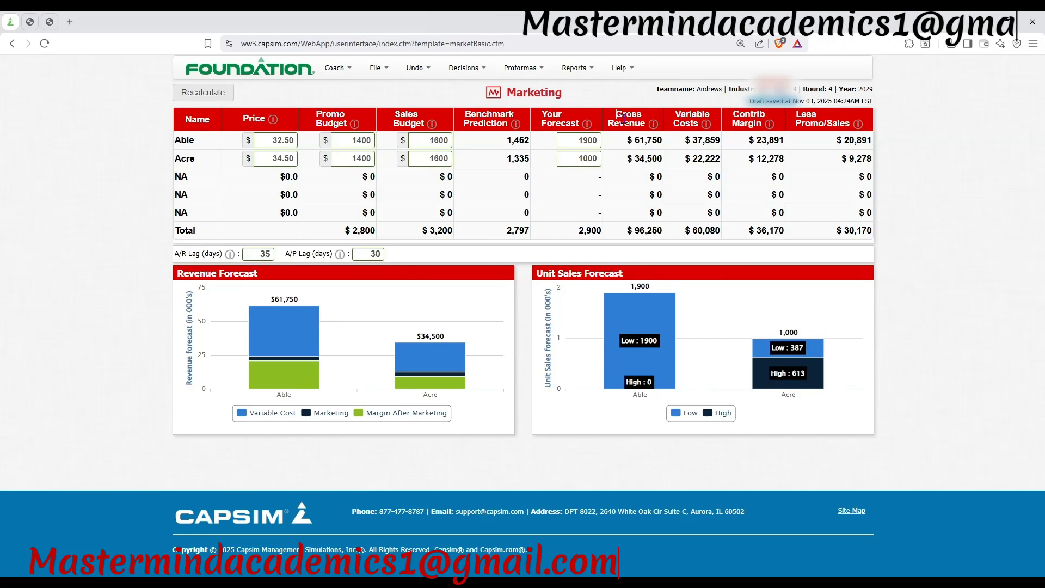
# Review the revenue, cost and margin columns for Able and Acre, plus the Revenue Forecast and Unit Sales Forecast charts
pyautogui.moveTo(614, 114); pyautogui.dragTo(776, 141)
pyautogui.click(866, 139)
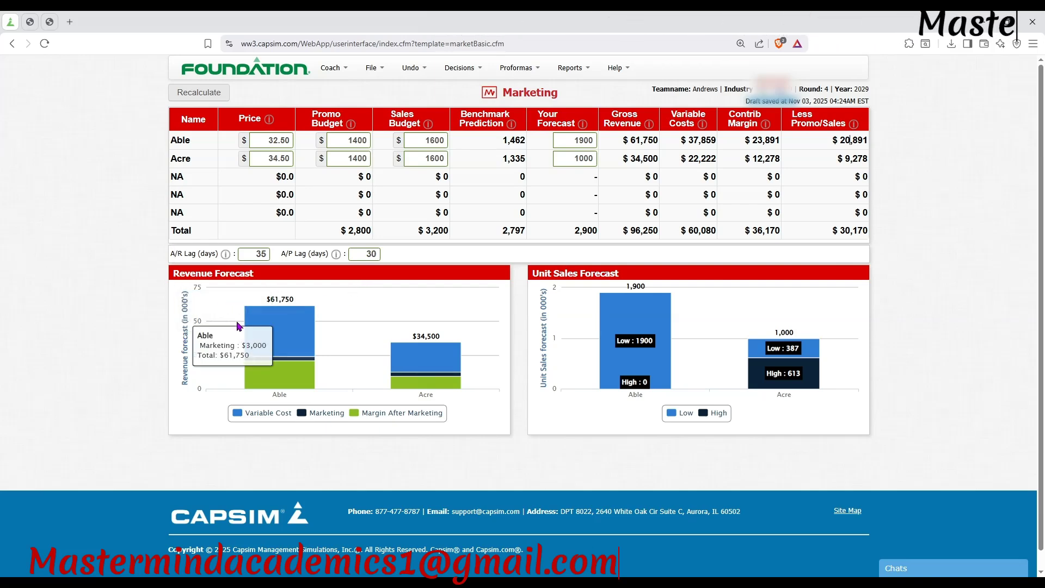
pyautogui.moveTo(175, 275); pyautogui.dragTo(288, 278)
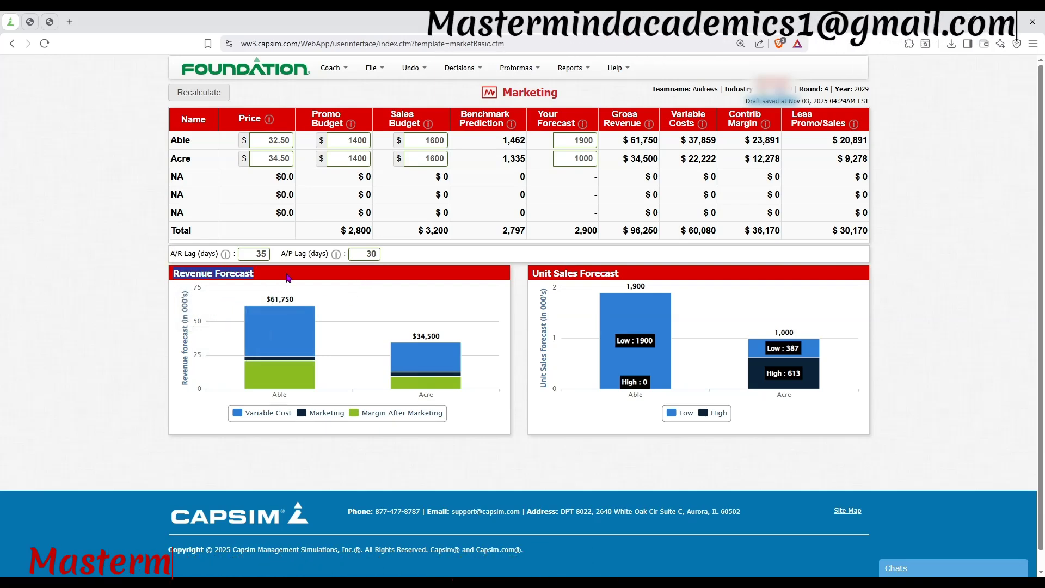
pyautogui.moveTo(274, 386)
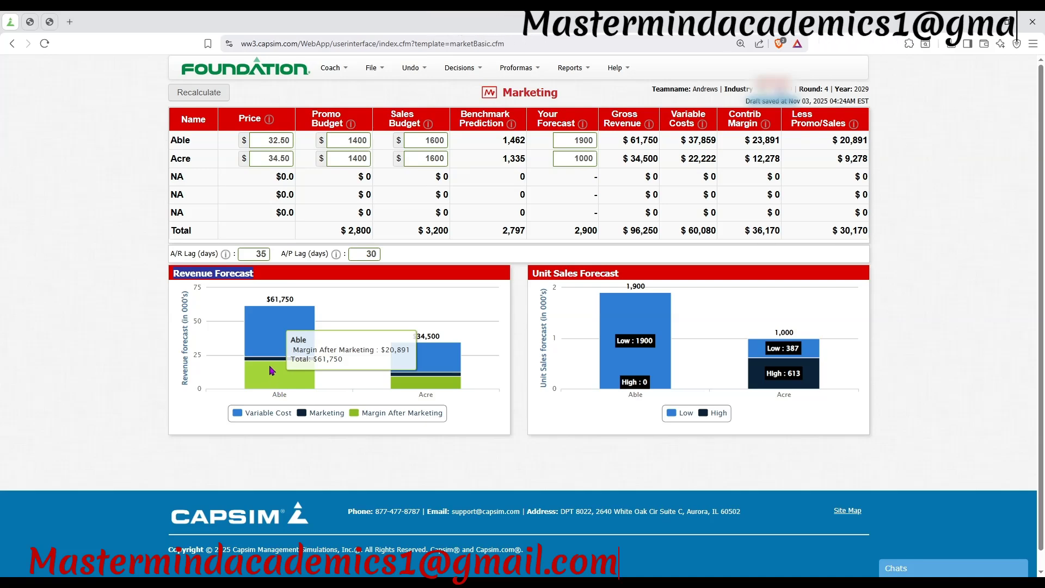
pyautogui.moveTo(268, 355)
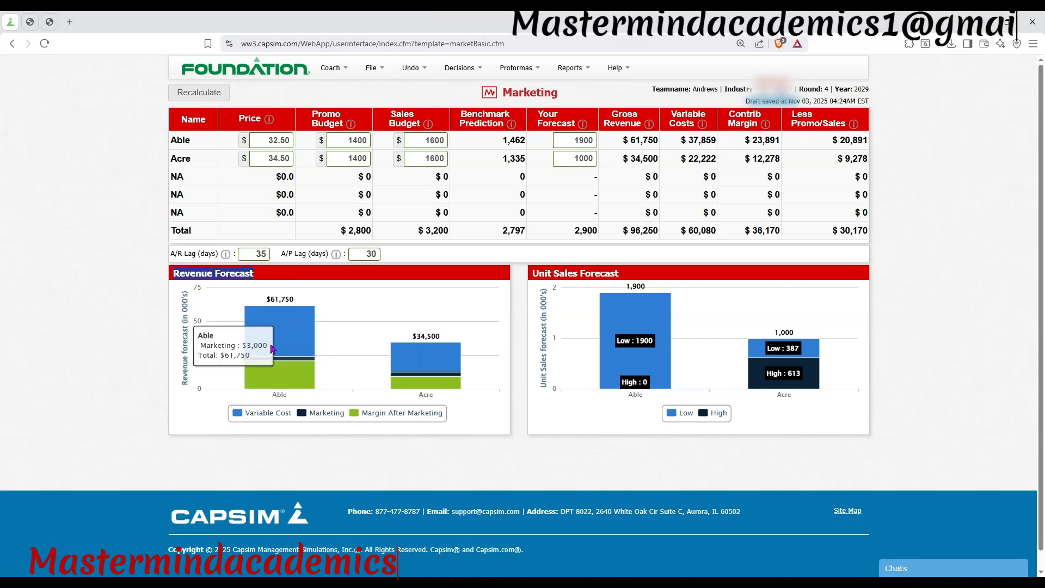
pyautogui.moveTo(282, 325)
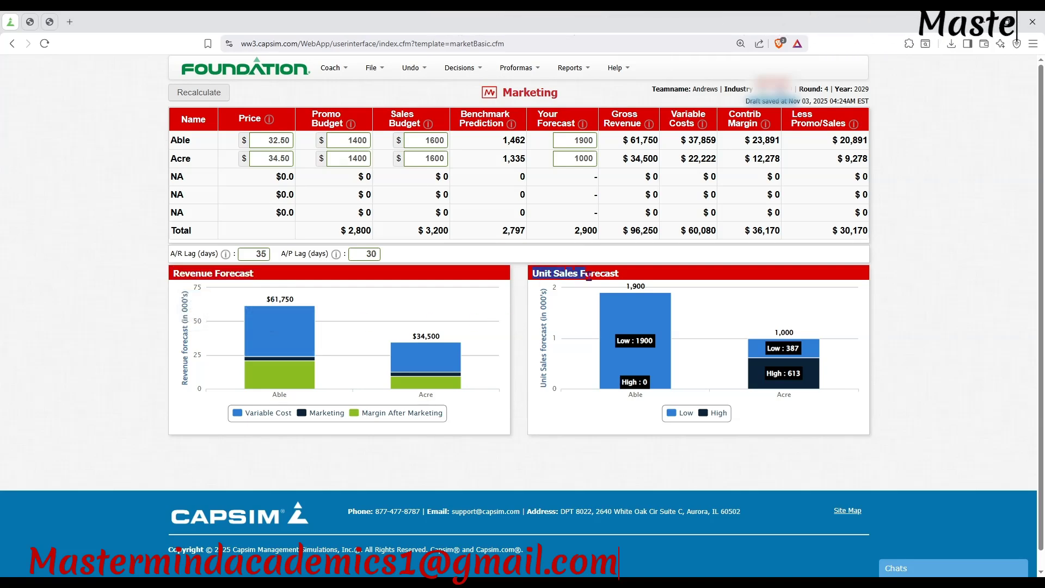
pyautogui.moveTo(588, 276); pyautogui.dragTo(622, 275)
pyautogui.moveTo(646, 368)
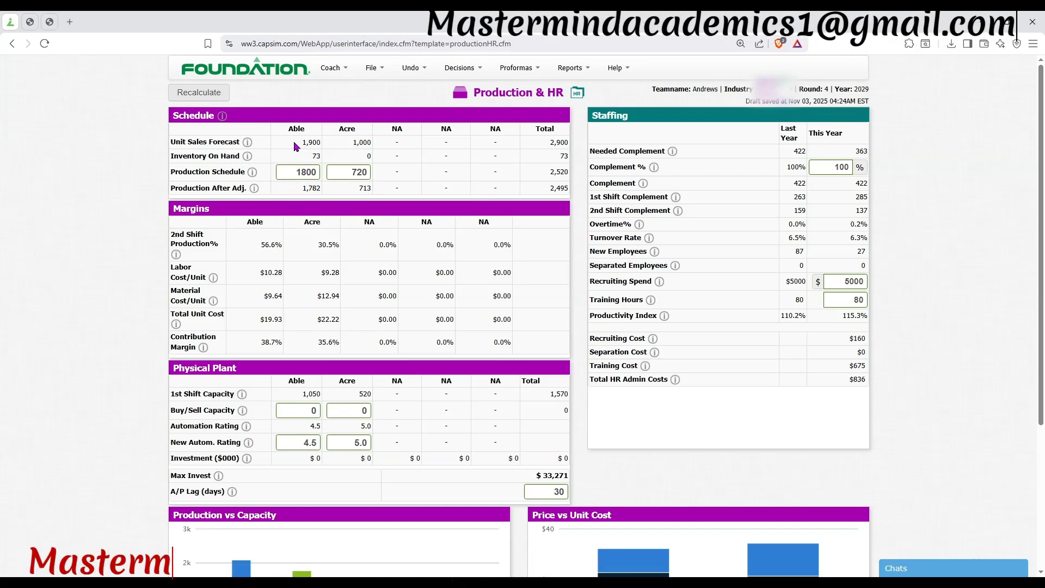
# In Production & HR, set the production schedule to 1900 for Able and 1040 for Acre, and recalculate
pyautogui.moveTo(293, 145); pyautogui.dragTo(330, 163)
pyautogui.doubleClick(302, 172)
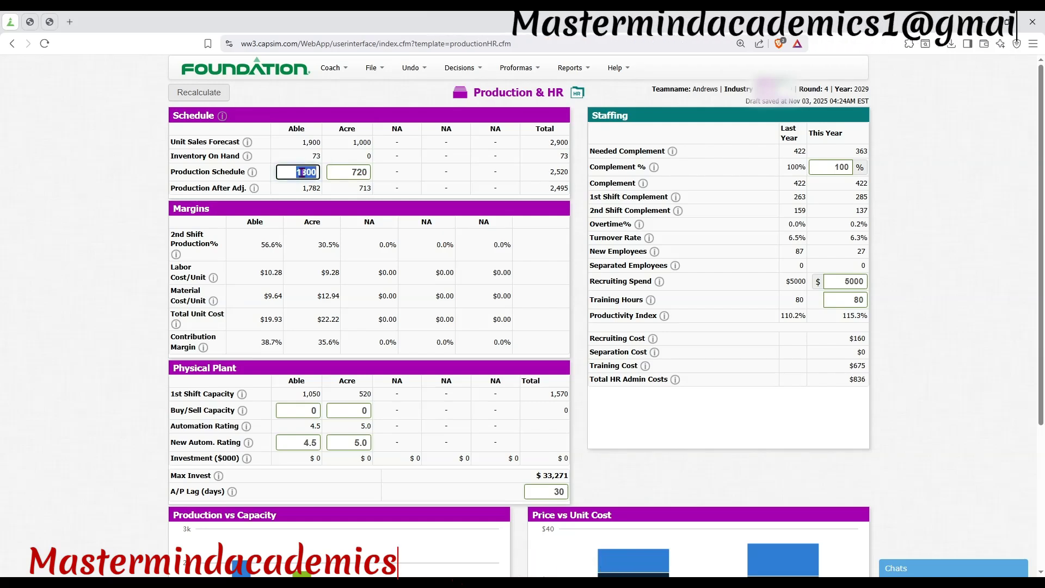
pyautogui.write('1900')
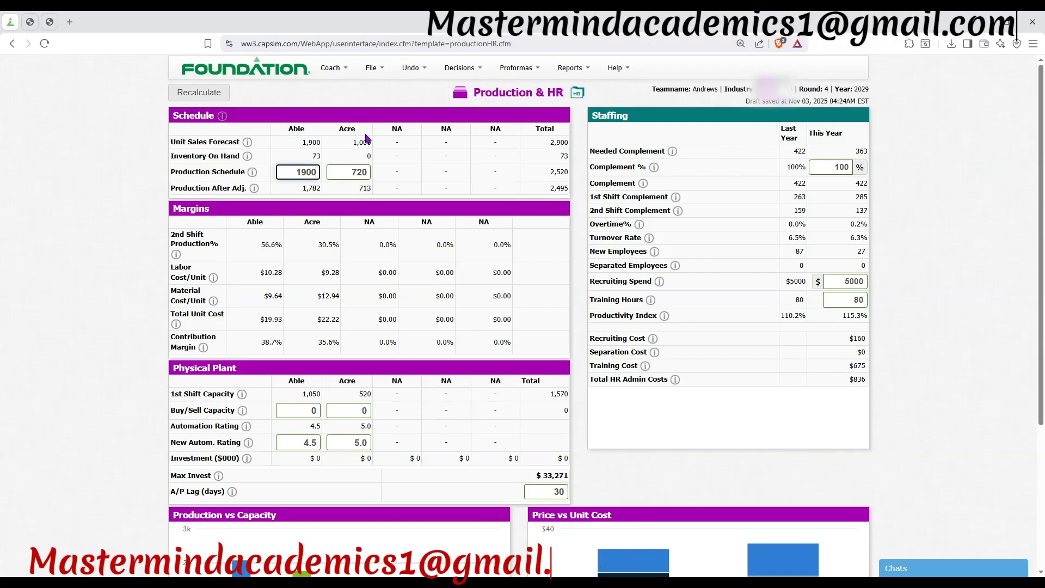
pyautogui.moveTo(353, 145); pyautogui.dragTo(378, 146)
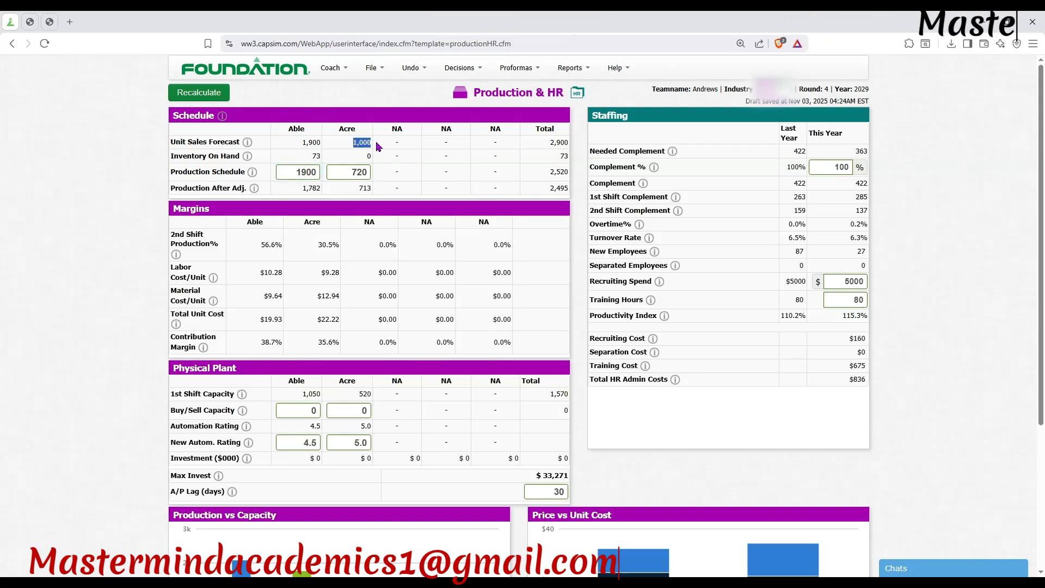
pyautogui.doubleClick(368, 172)
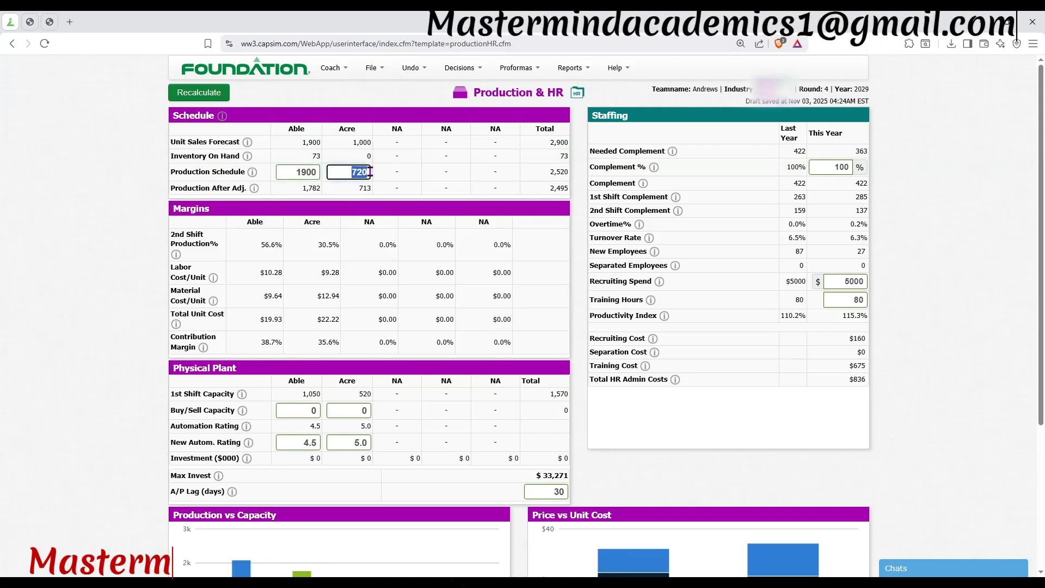
pyautogui.write('104')
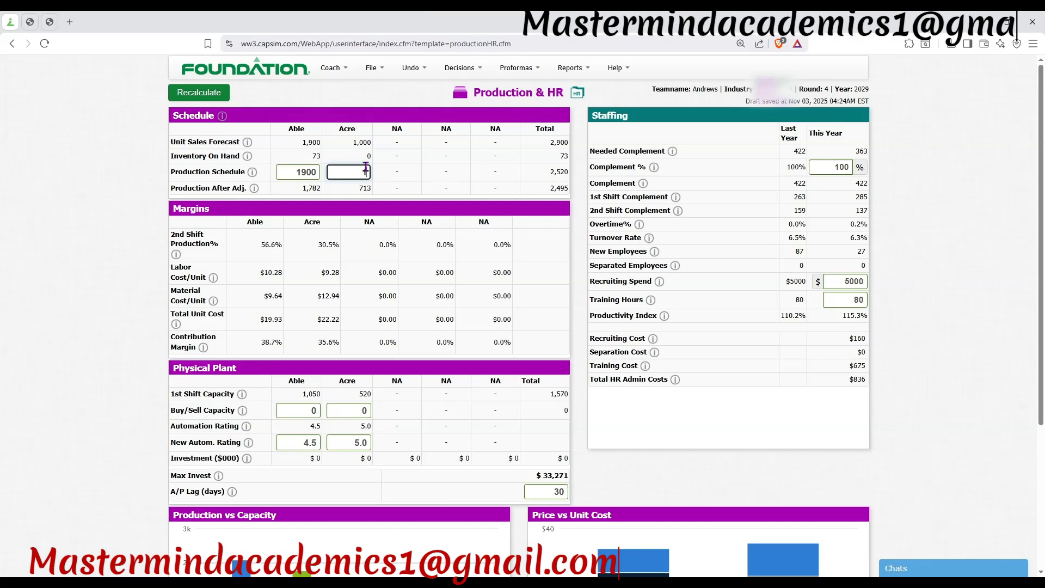
pyautogui.write('0')
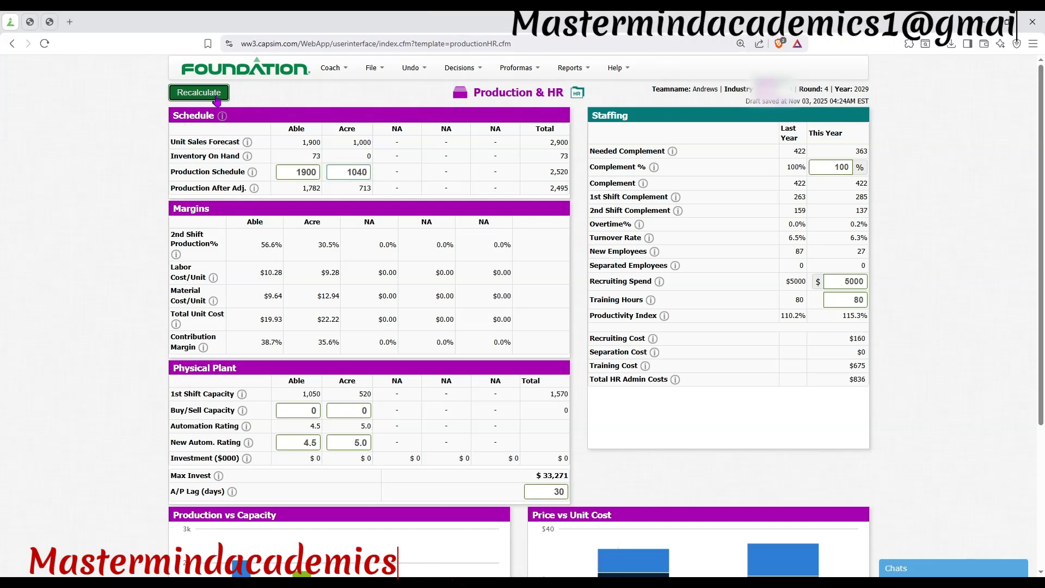
pyautogui.press('Return')
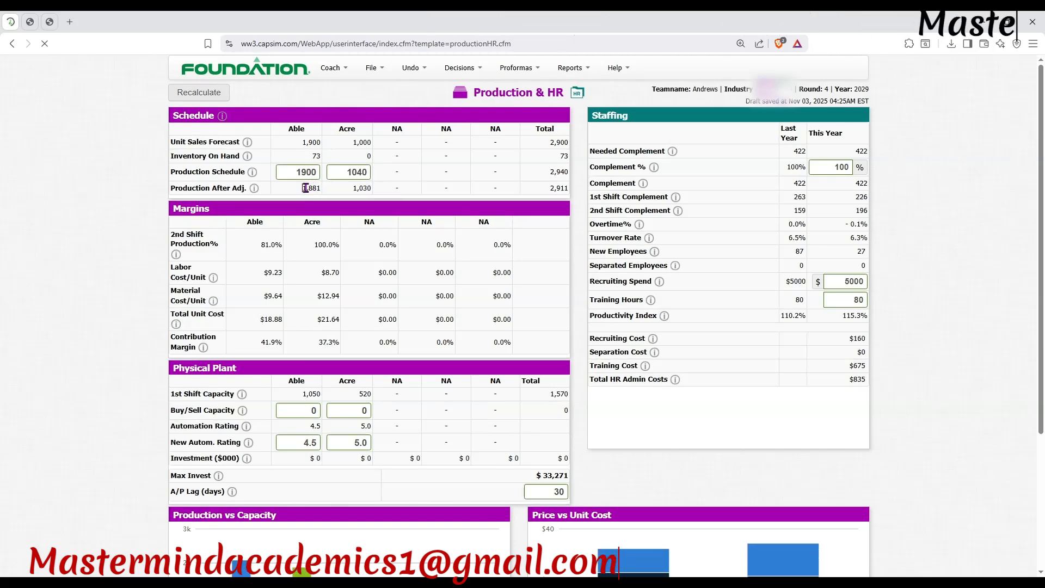
# Check the production after adjustment for Able and Acre and look over the Physical Plant figures
pyautogui.doubleClick(305, 188)
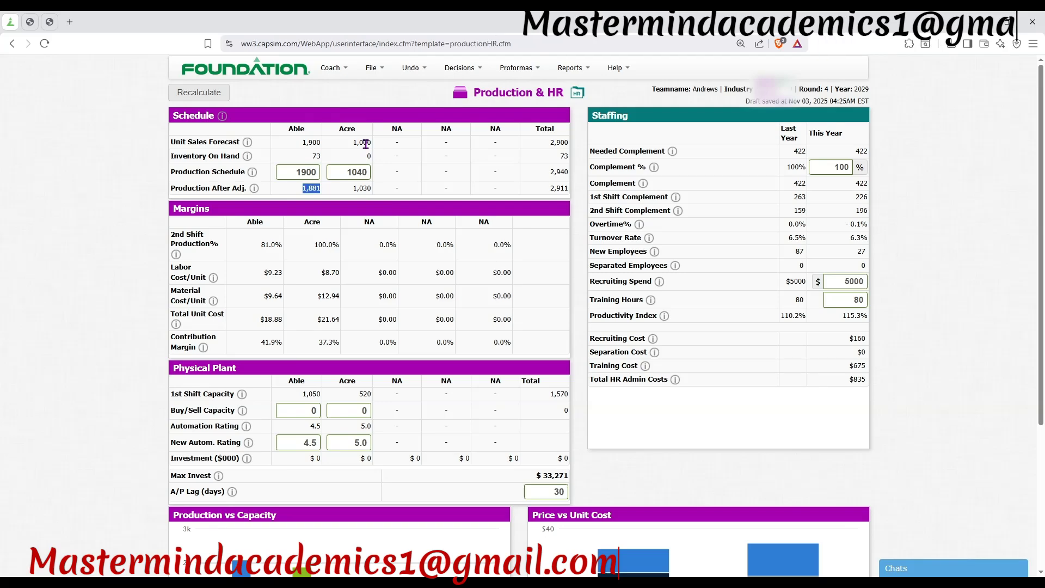
pyautogui.doubleClick(361, 187)
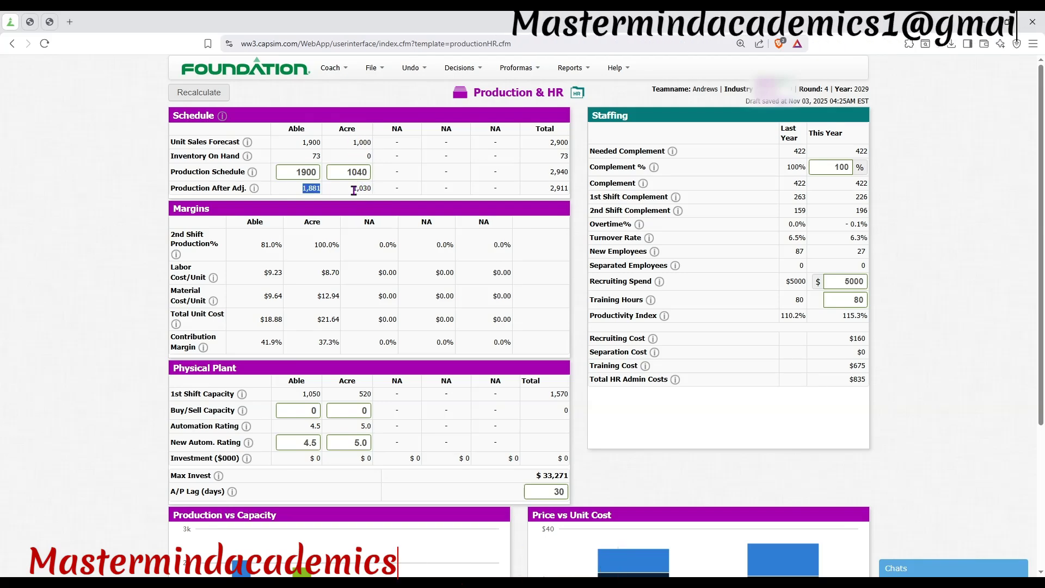
pyautogui.moveTo(369, 188); pyautogui.dragTo(373, 190)
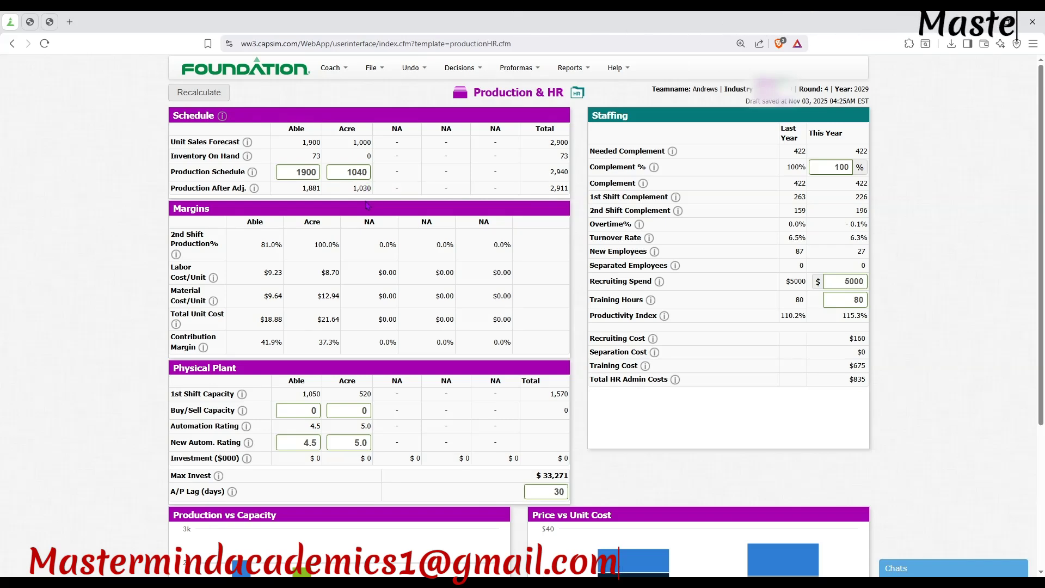
pyautogui.scroll(-2, 293, 291)
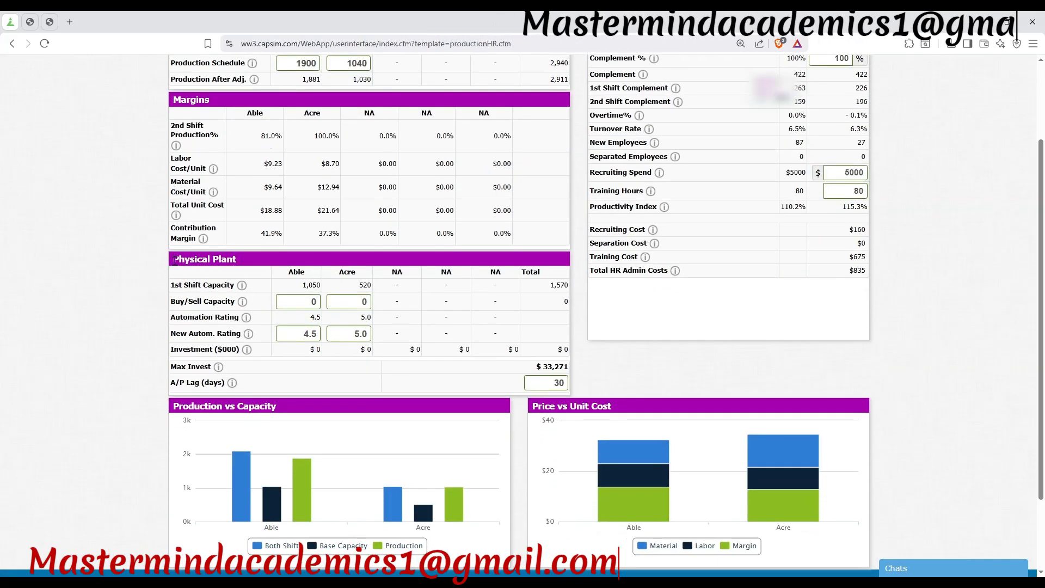
pyautogui.moveTo(176, 272); pyautogui.dragTo(276, 387)
pyautogui.click(281, 351)
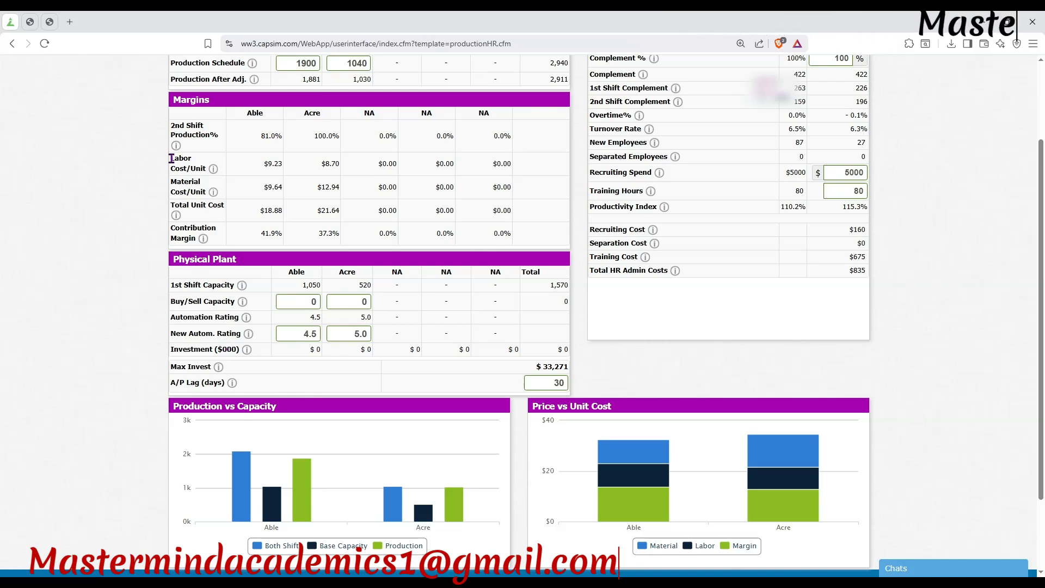
# Examine the second-shift production percentages of Able and Acre
pyautogui.moveTo(171, 125); pyautogui.dragTo(267, 146)
pyautogui.click(325, 141)
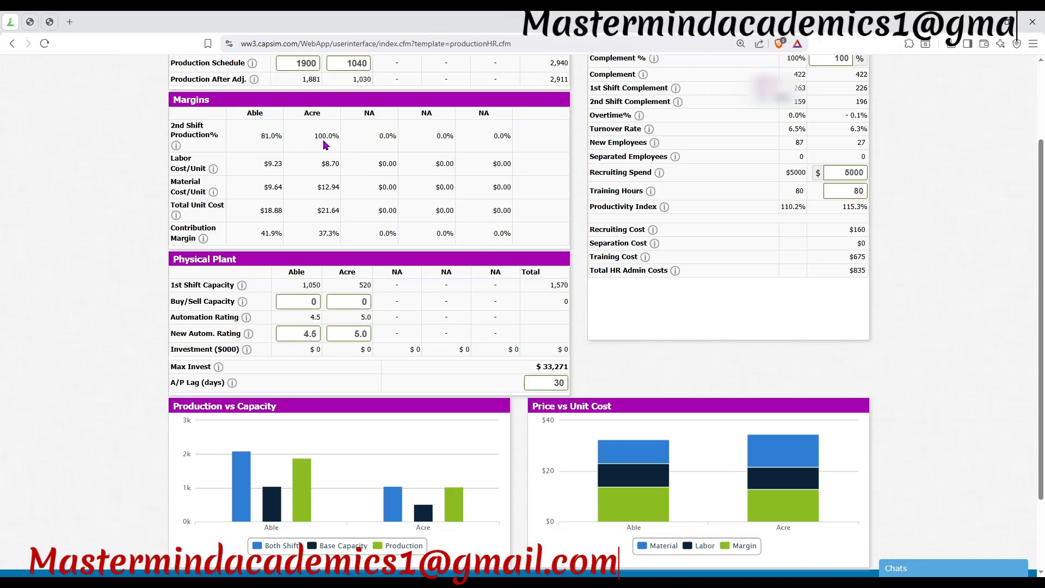
pyautogui.scroll(2, 240, 161)
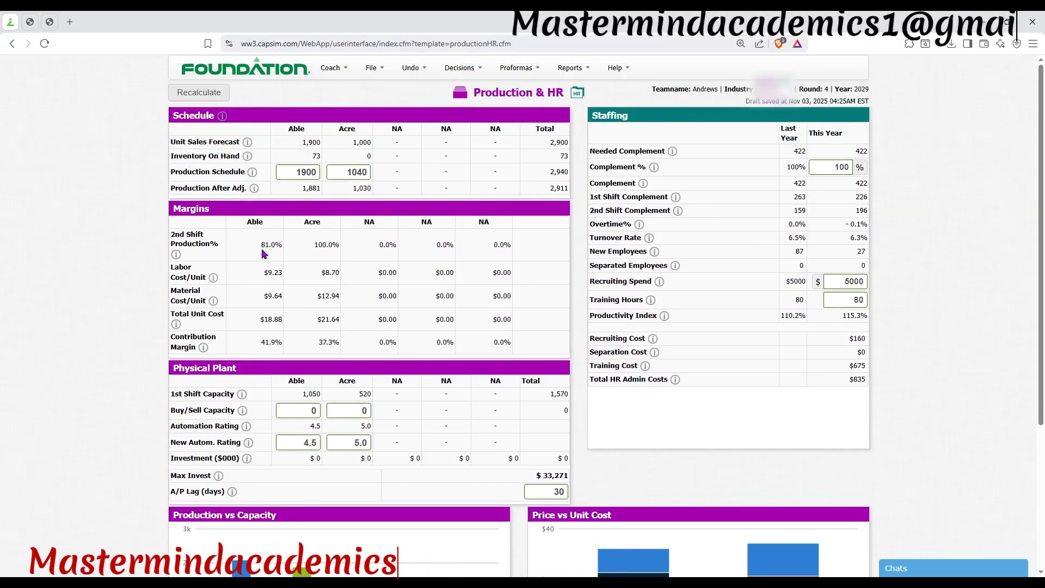
pyautogui.moveTo(257, 246); pyautogui.dragTo(284, 249)
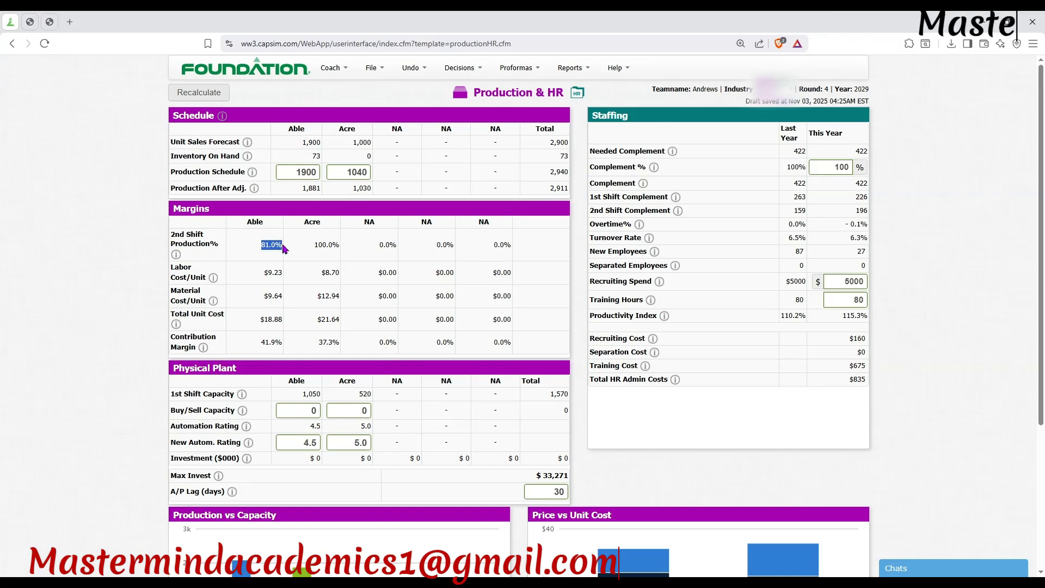
pyautogui.click(283, 246)
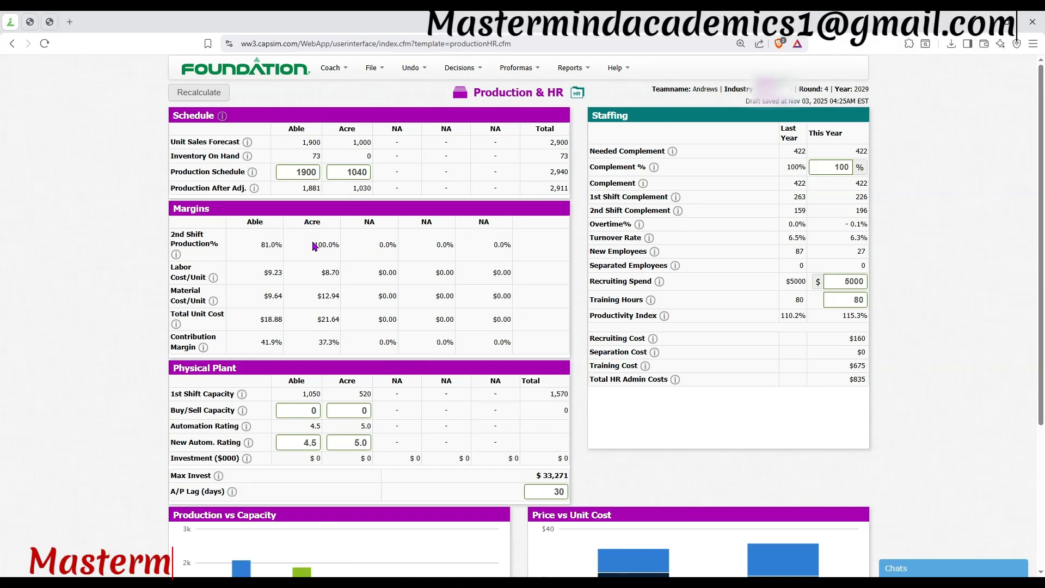
pyautogui.moveTo(314, 246); pyautogui.dragTo(337, 246)
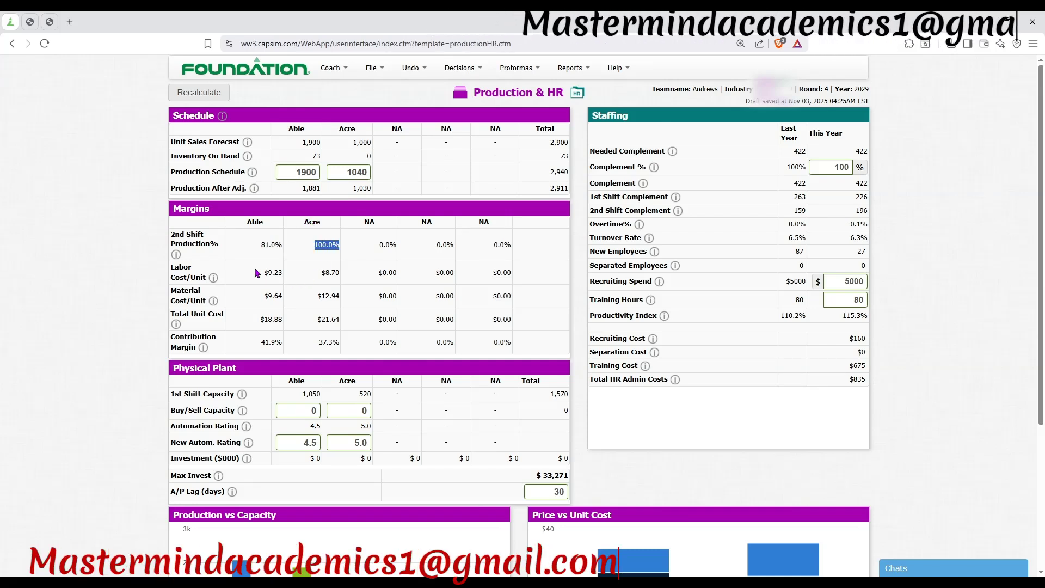
# Review the labor, material and total unit costs of Able and Acre and compare their contribution margins
pyautogui.moveTo(258, 274); pyautogui.dragTo(349, 283)
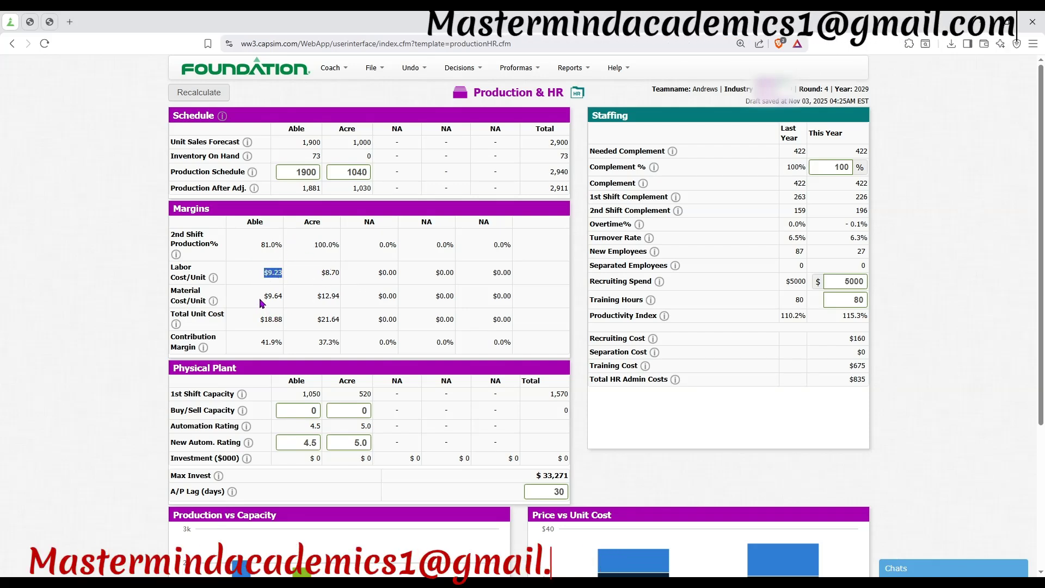
pyautogui.moveTo(264, 296); pyautogui.dragTo(283, 297)
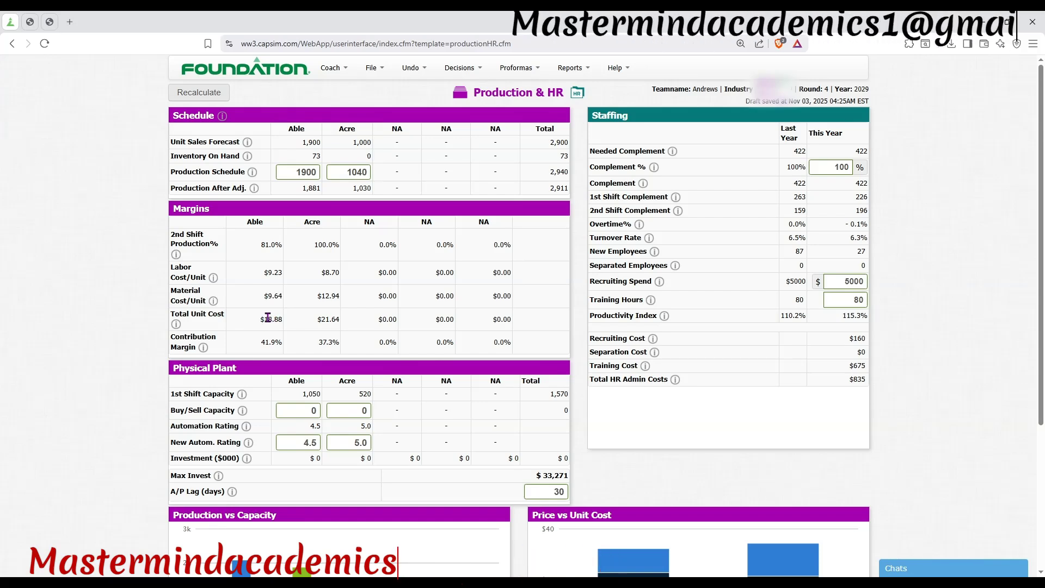
pyautogui.moveTo(267, 319); pyautogui.dragTo(340, 321)
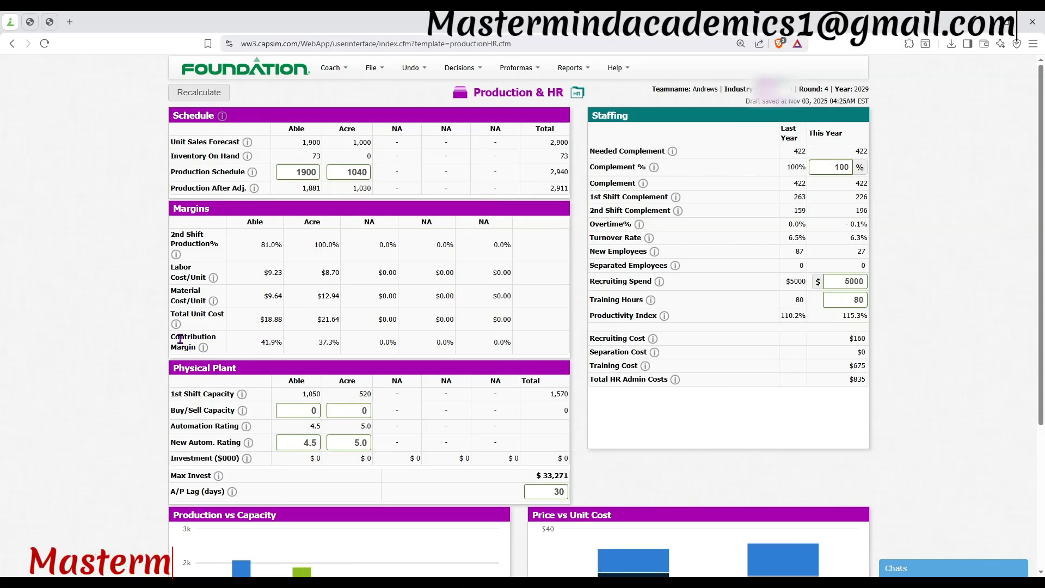
pyautogui.moveTo(180, 339); pyautogui.dragTo(199, 349)
pyautogui.moveTo(322, 344); pyautogui.dragTo(338, 344)
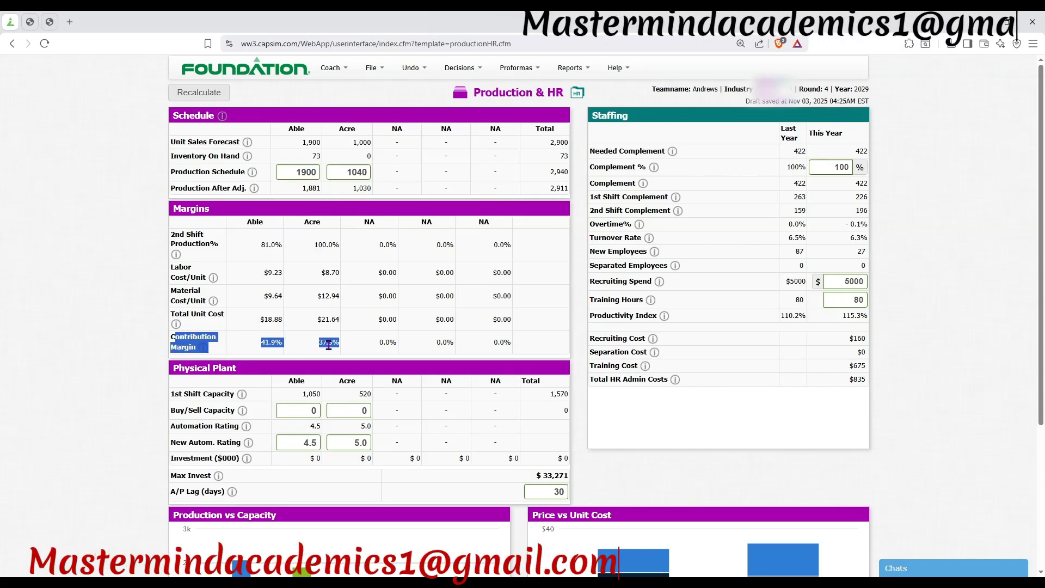
pyautogui.click(269, 343)
pyautogui.moveTo(265, 343); pyautogui.dragTo(329, 342)
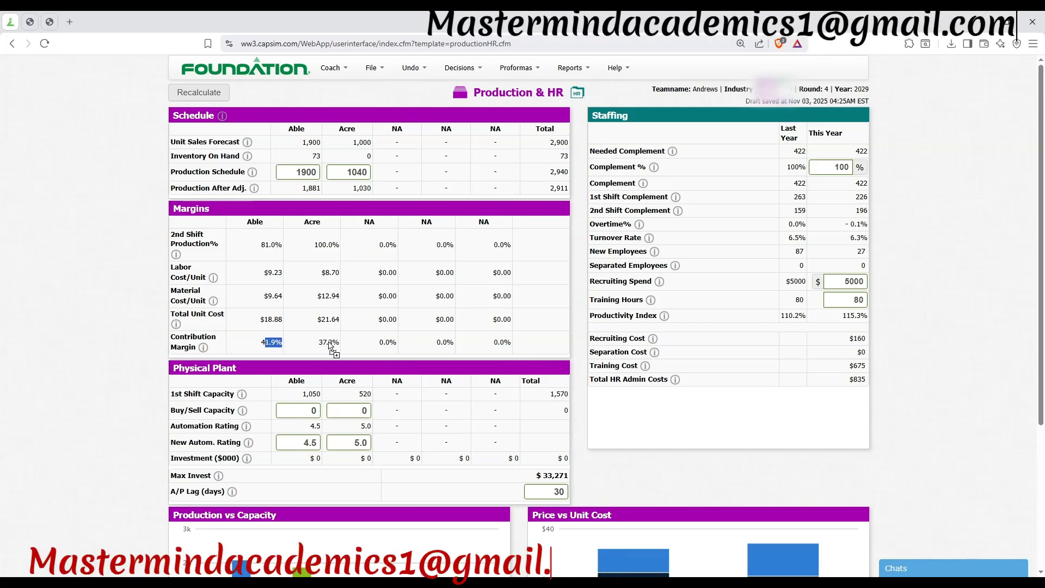
pyautogui.tripleClick(326, 342)
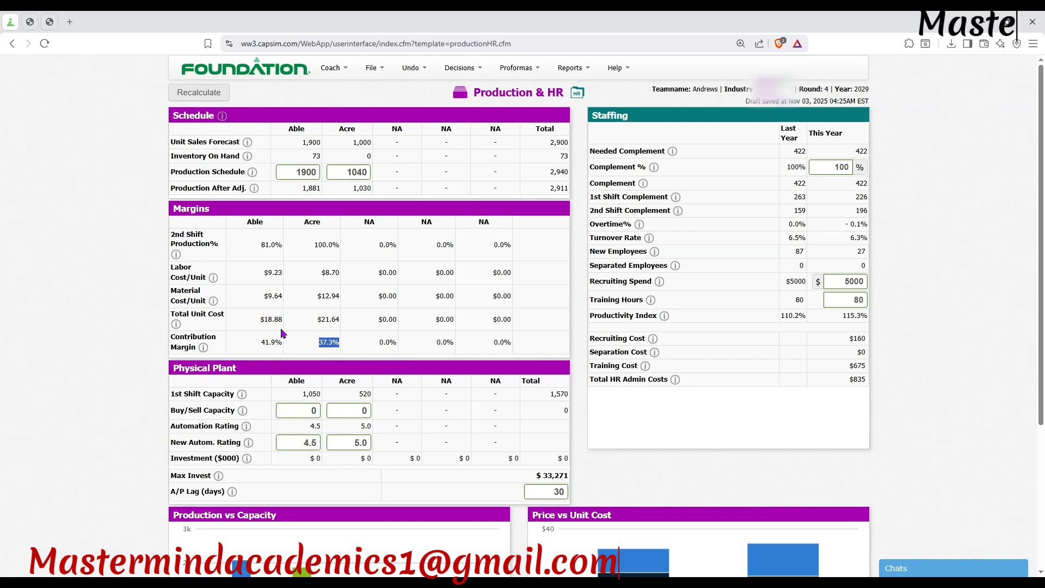
# Buy 300 units of capacity for Able and 380 for Acre, recalculate, and compare the total investment with the maximum
pyautogui.click(308, 412)
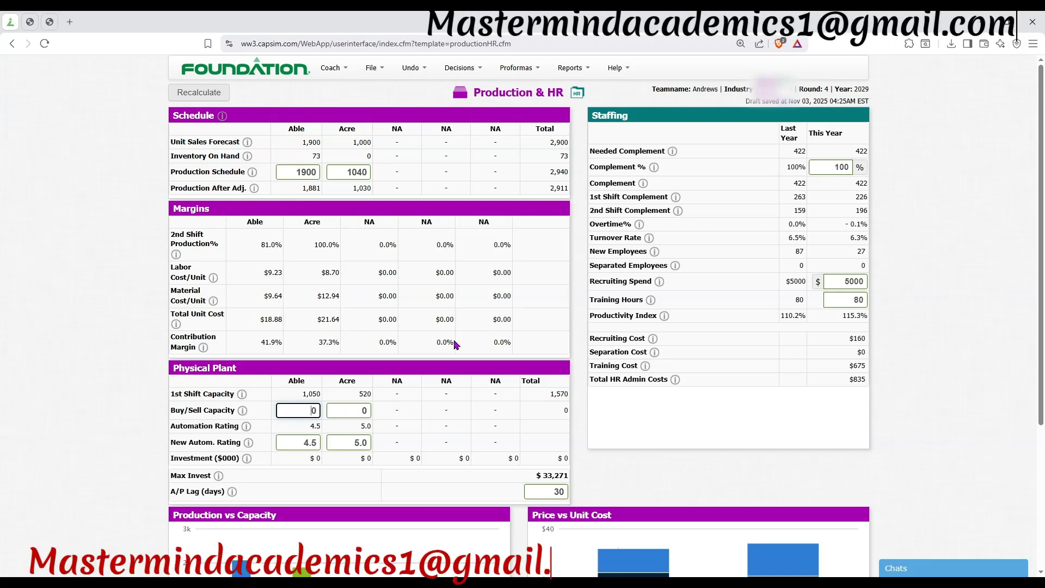
pyautogui.write('3')
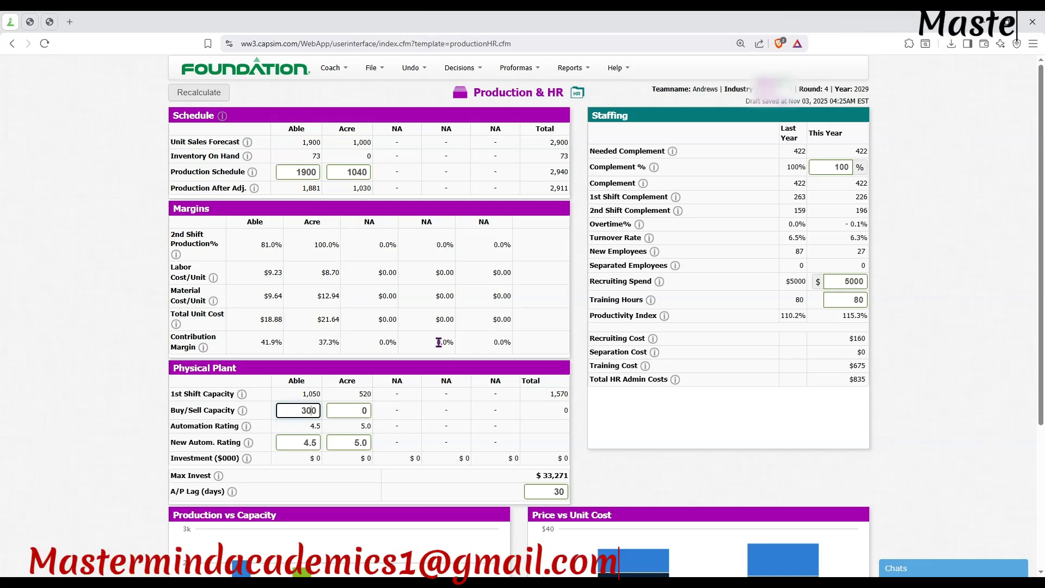
pyautogui.write('0')
pyautogui.click(351, 409)
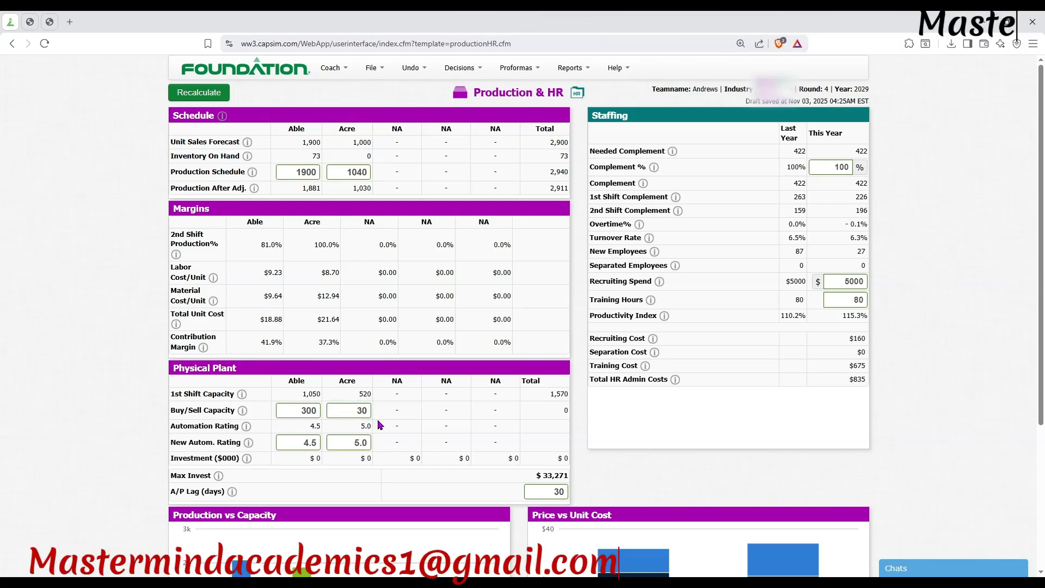
pyautogui.write('8')
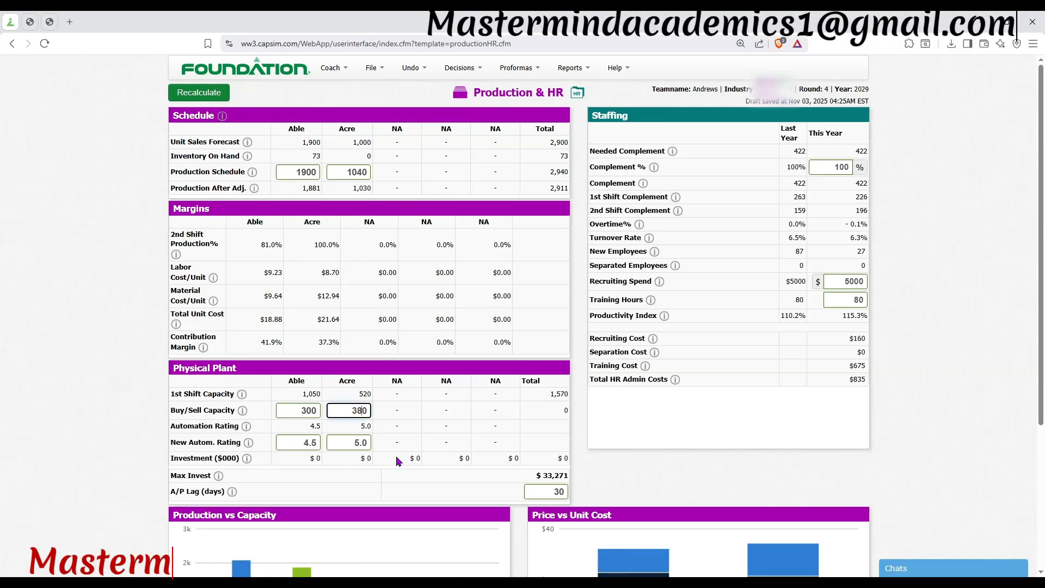
pyautogui.click(206, 93)
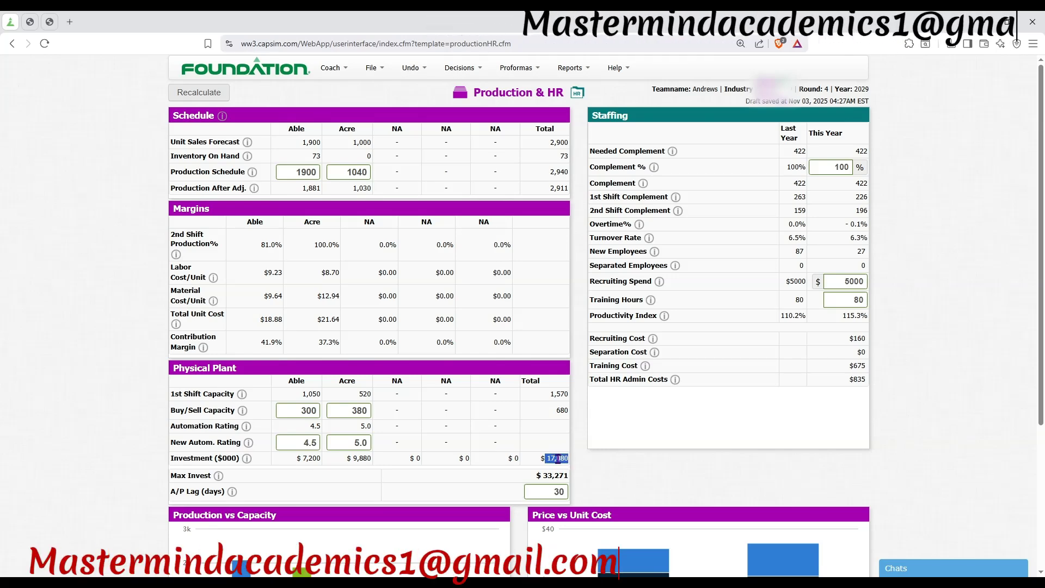
pyautogui.moveTo(541, 475); pyautogui.dragTo(568, 475)
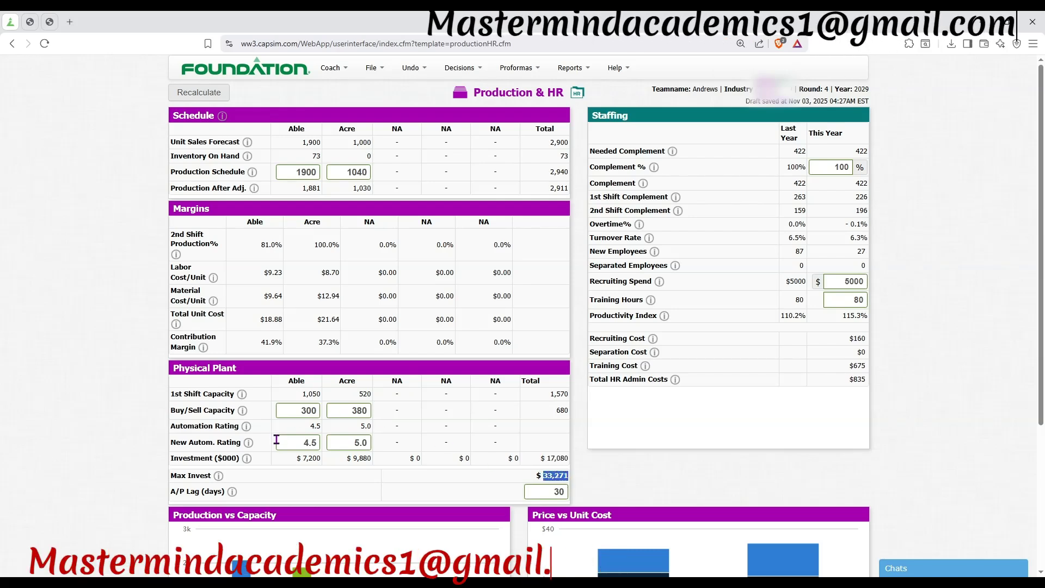
# Set Able's new automation rating to 5.5, keep Acre's rating, recalculate, and check the total investment
pyautogui.doubleClick(309, 443)
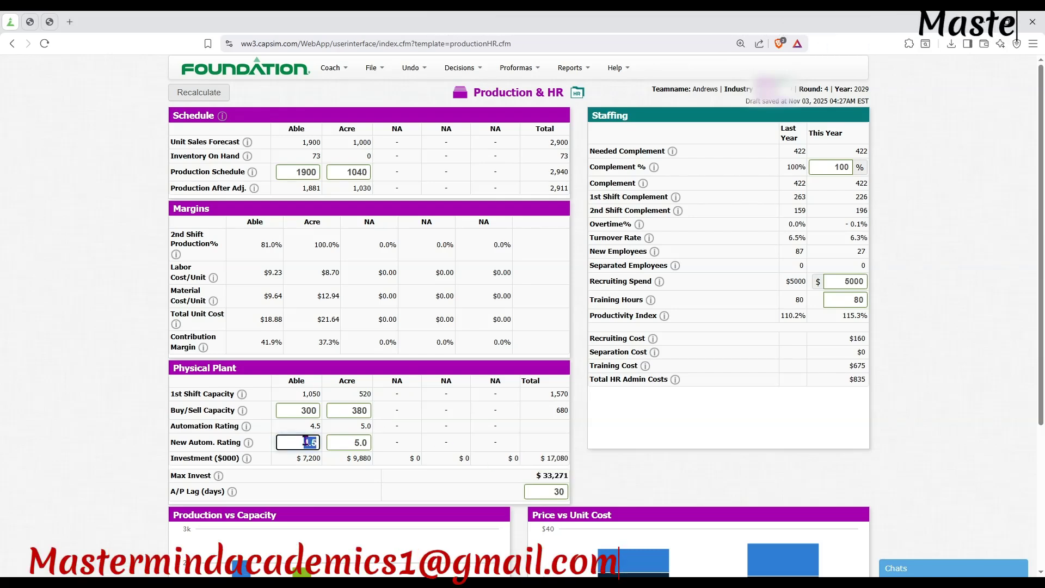
pyautogui.moveTo(260, 320); pyautogui.dragTo(340, 320)
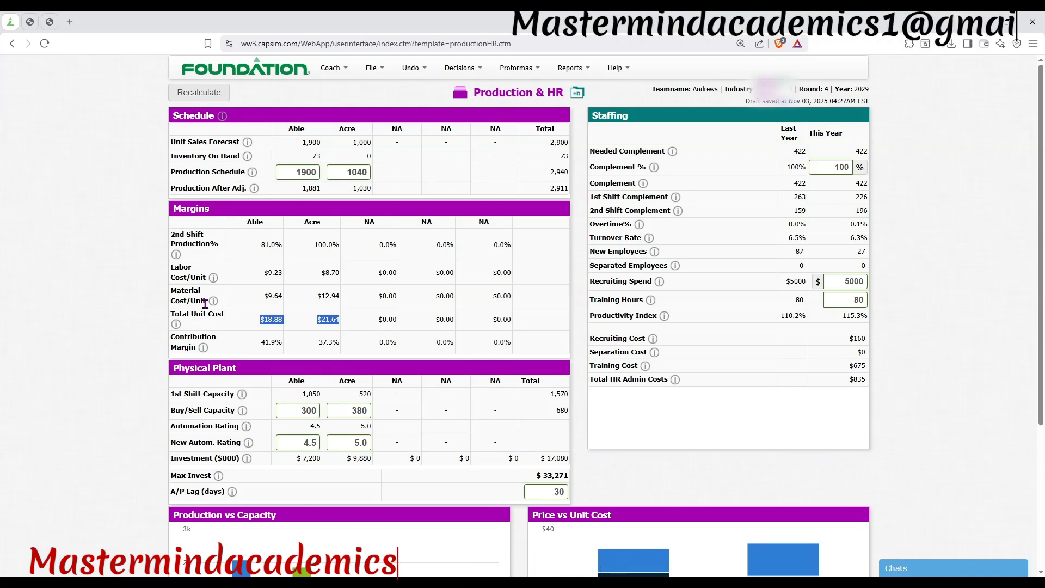
pyautogui.click(298, 446)
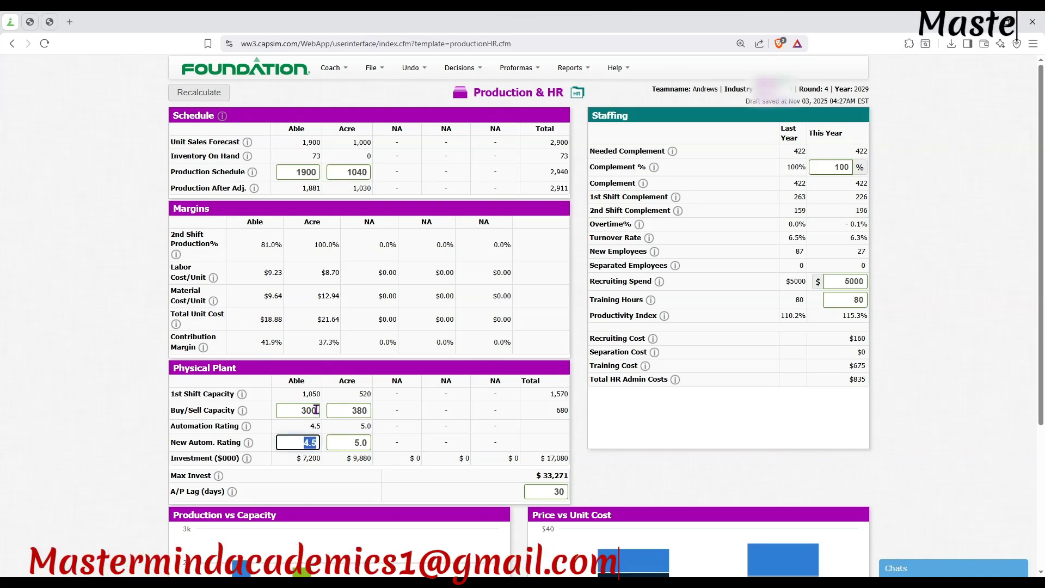
pyautogui.write('5.5')
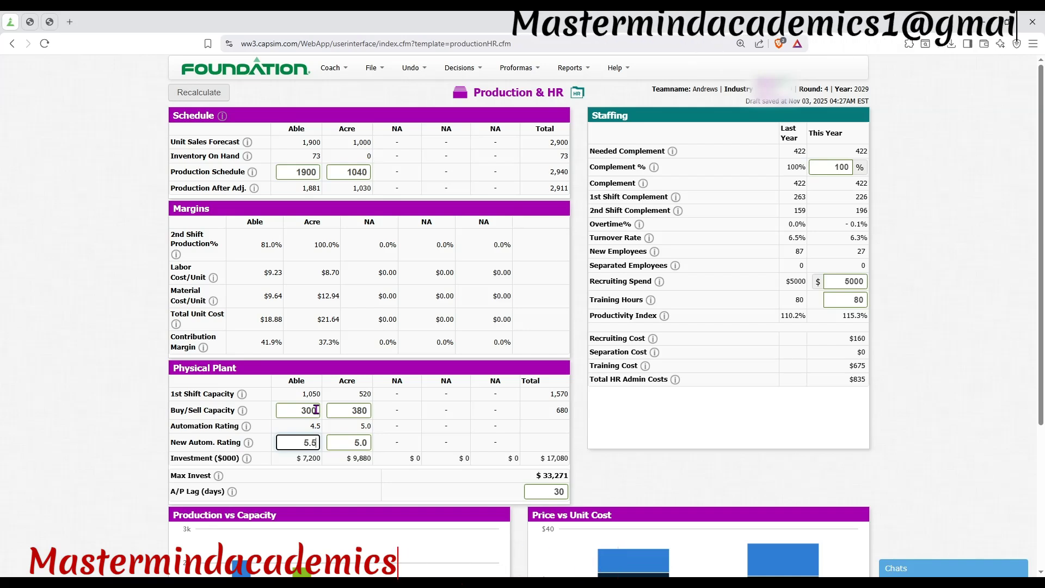
pyautogui.click(361, 442)
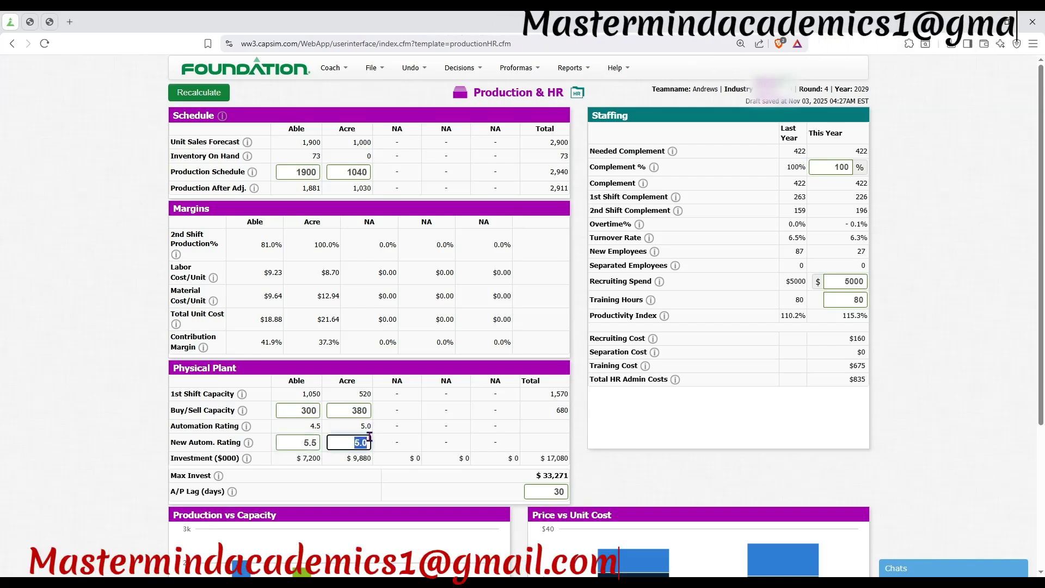
pyautogui.click(384, 342)
pyautogui.click(215, 93)
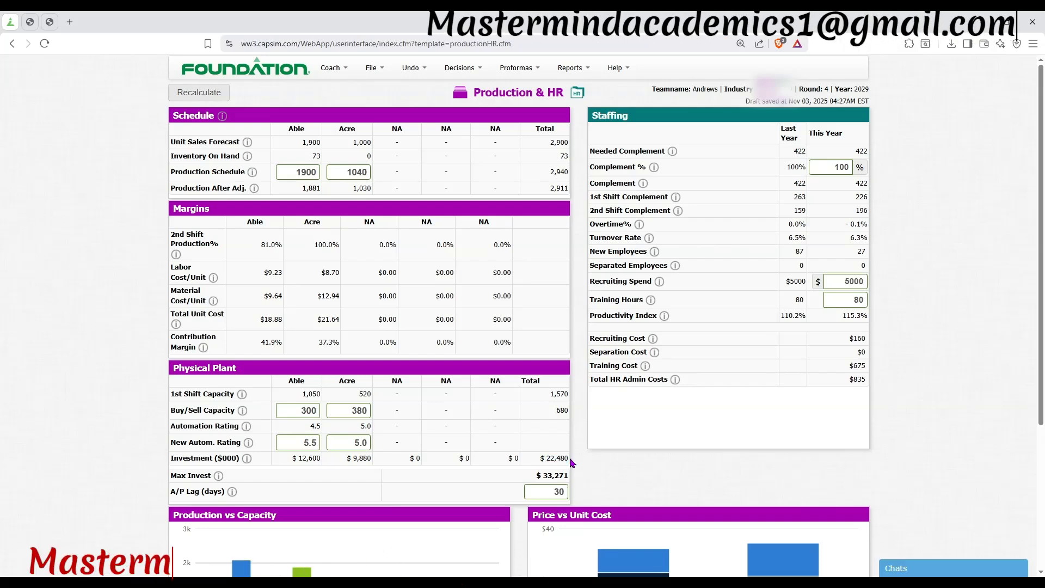
pyautogui.click(563, 460)
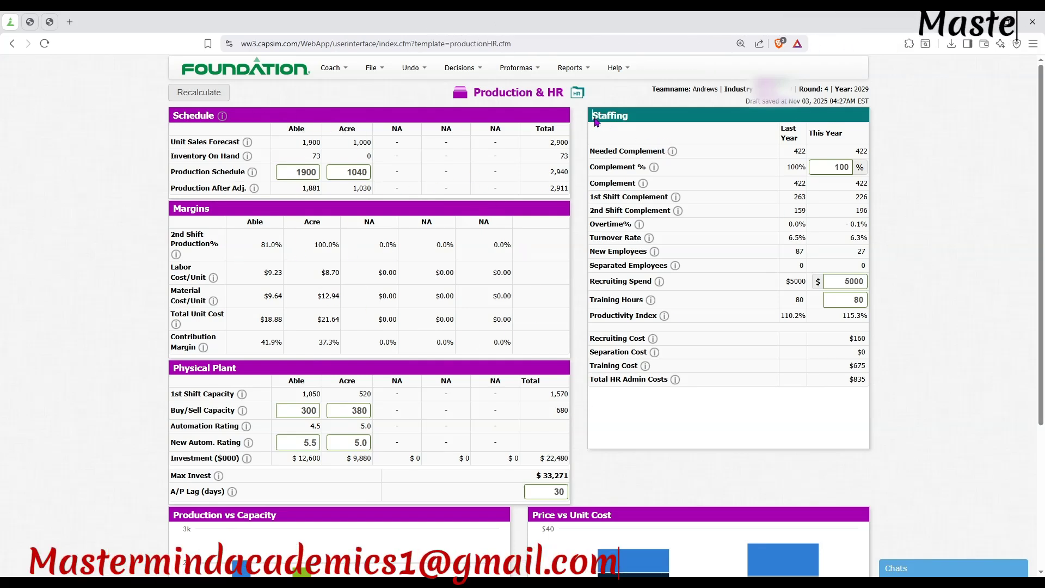
# Review the staffing figures, including recruiting spend, training hours, productivity index and complement percentage
pyautogui.moveTo(596, 121); pyautogui.dragTo(749, 374)
pyautogui.click(681, 185)
pyautogui.moveTo(589, 281); pyautogui.dragTo(689, 287)
pyautogui.keyDown('shift'); pyautogui.click(853, 313); pyautogui.keyUp('shift')
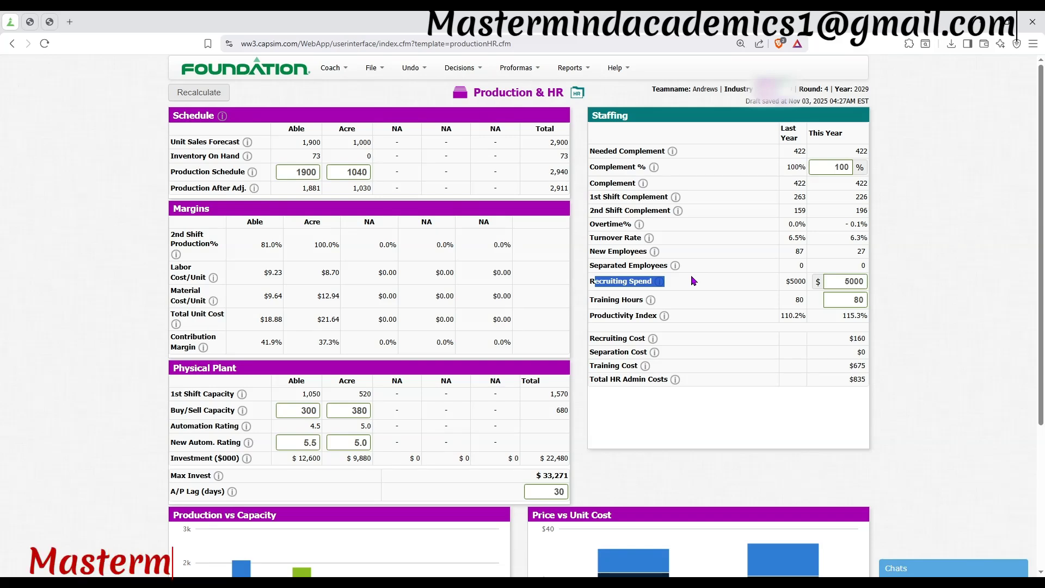
pyautogui.moveTo(593, 298); pyautogui.dragTo(655, 301)
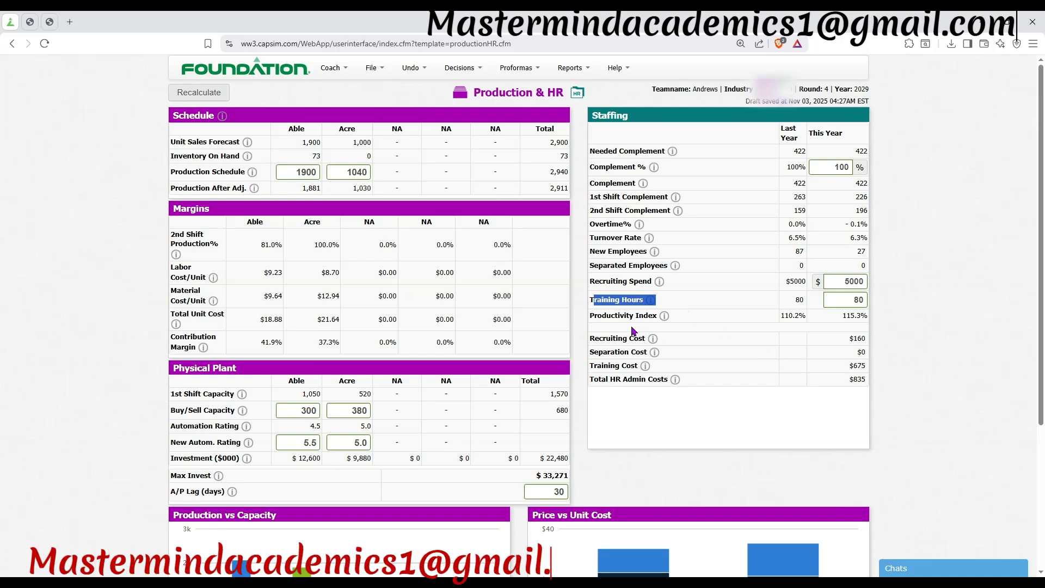
pyautogui.moveTo(606, 315); pyautogui.dragTo(658, 319)
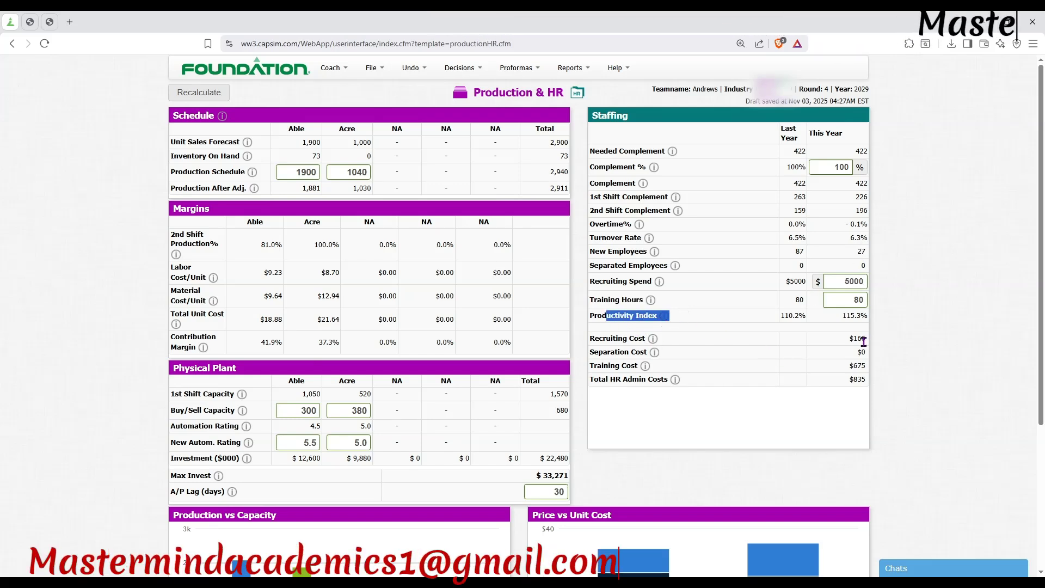
pyautogui.moveTo(841, 316); pyautogui.dragTo(869, 316)
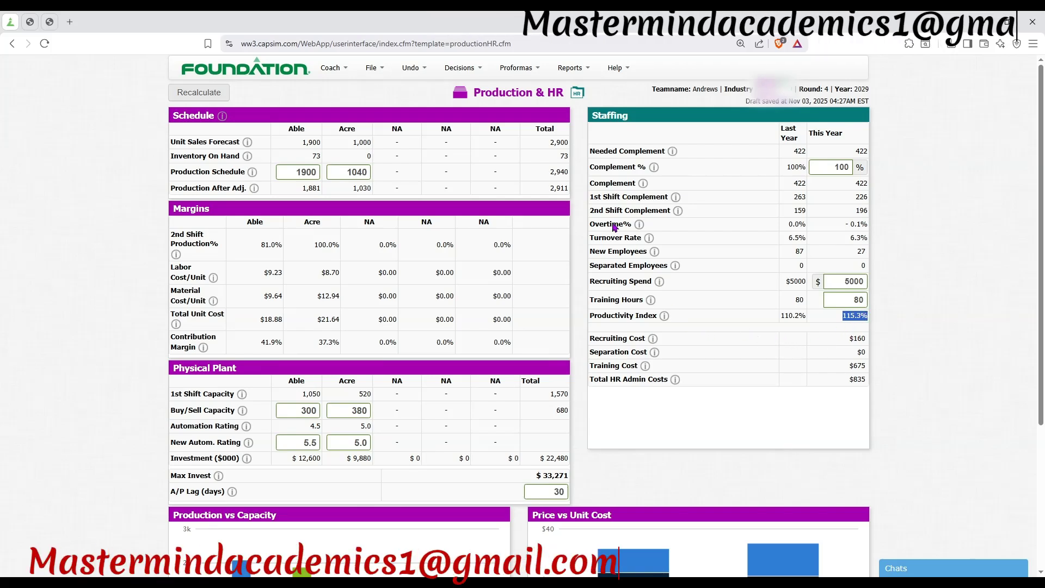
pyautogui.moveTo(619, 167); pyautogui.dragTo(610, 167)
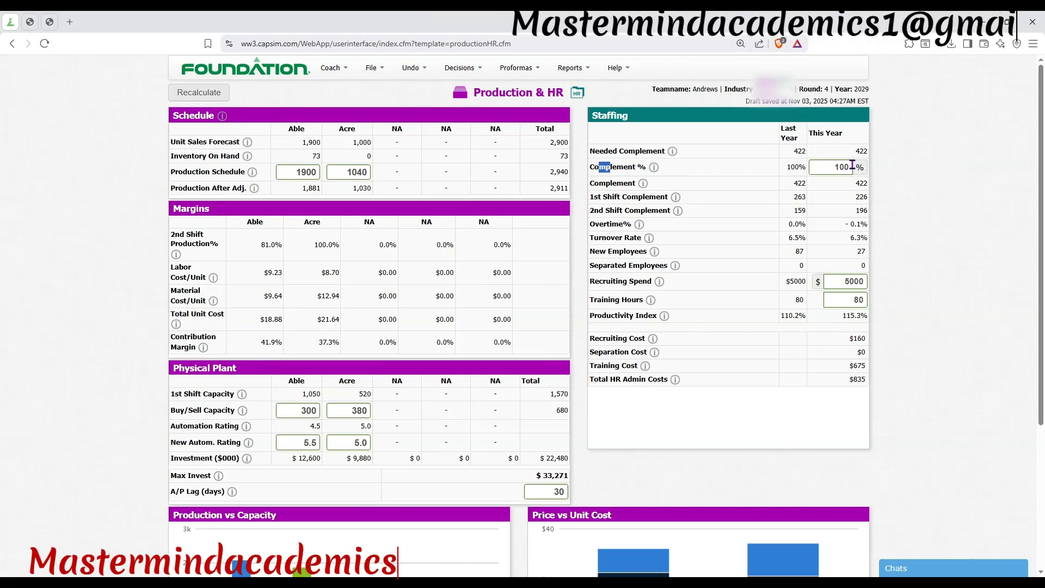
# Open the Finance decisions and check the year-end cash positions and the total plant investments
pyautogui.click(470, 74)
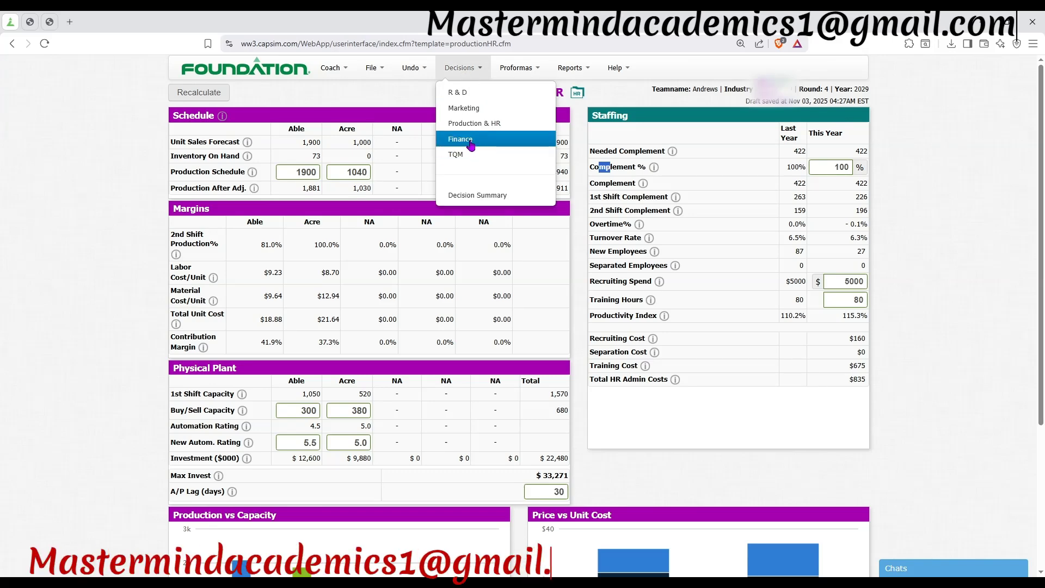
pyautogui.click(525, 138)
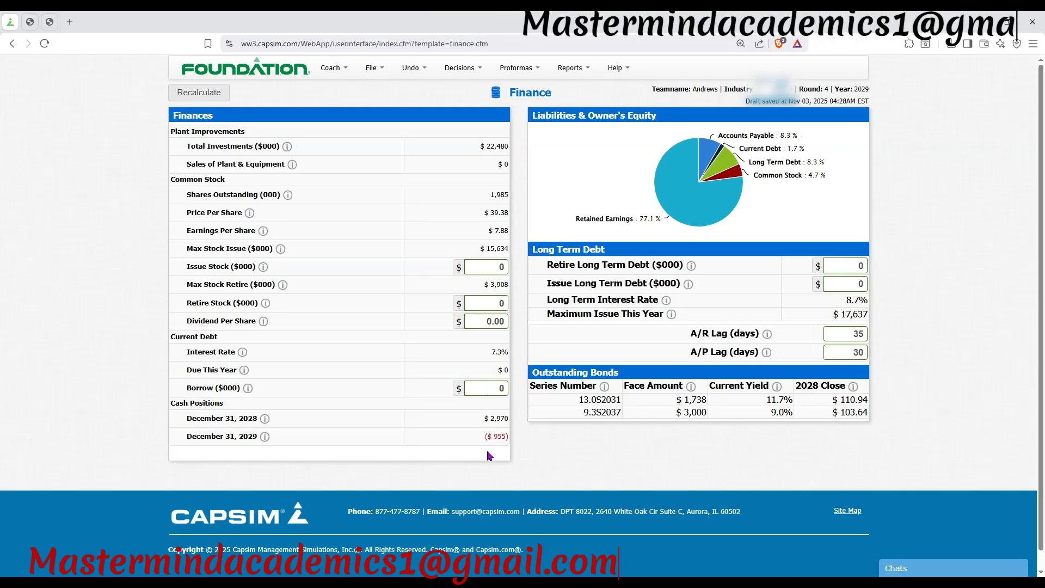
pyautogui.moveTo(501, 436)
pyautogui.mouseDown()
pyautogui.moveTo(513, 443)
pyautogui.moveTo(513, 422)
pyautogui.mouseUp()
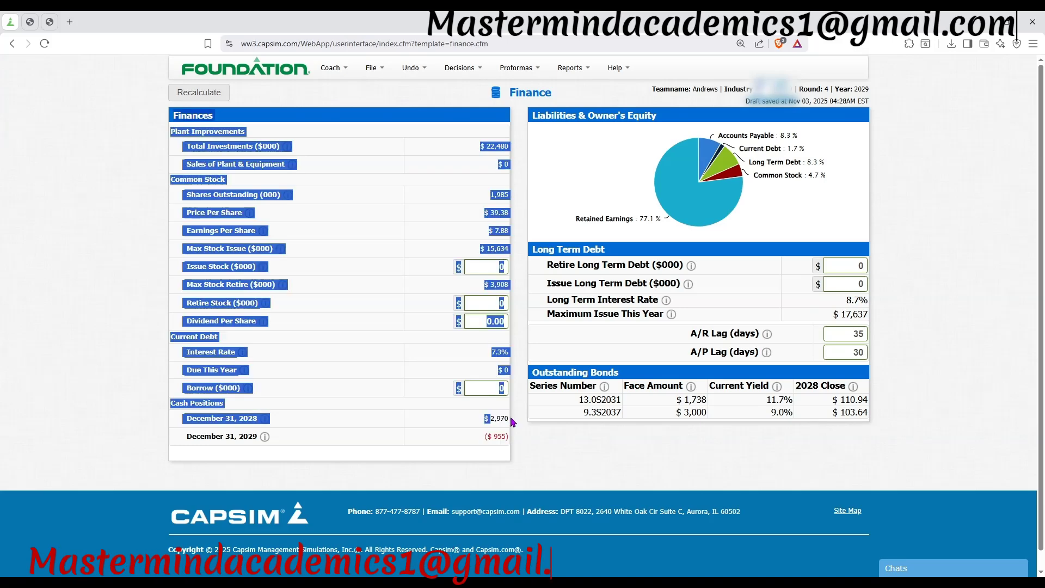
pyautogui.click(488, 433)
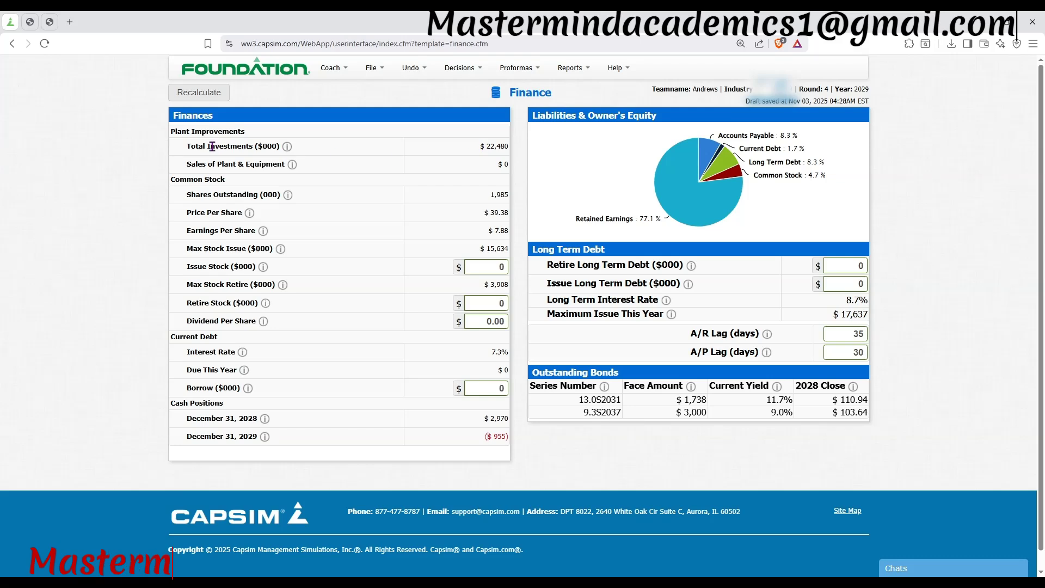
pyautogui.moveTo(479, 146); pyautogui.dragTo(507, 145)
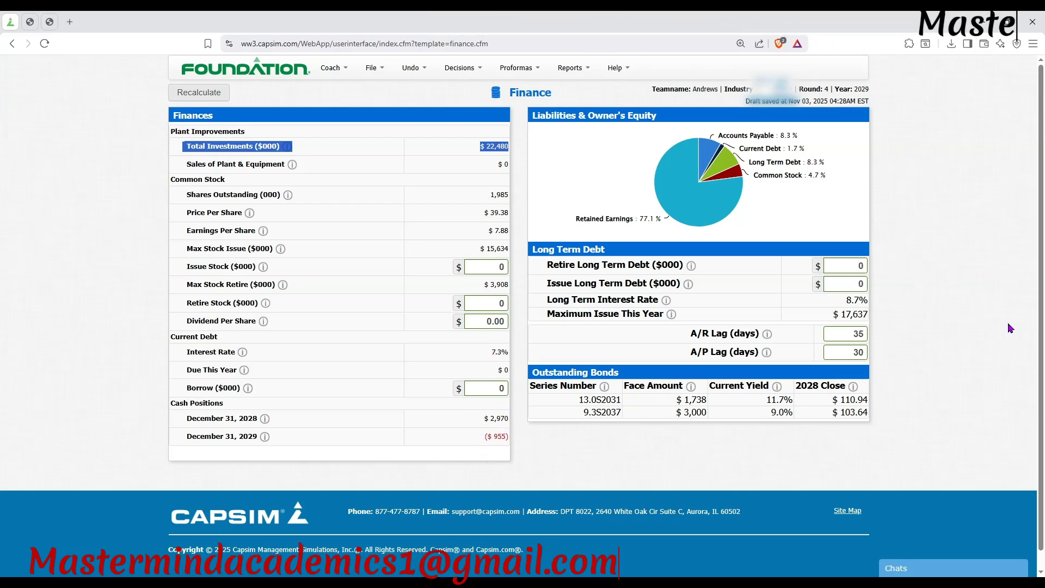
# Issue 8000 ($000) of long-term debt, recalculate, and check the December 31, 2029 cash position
pyautogui.click(840, 284)
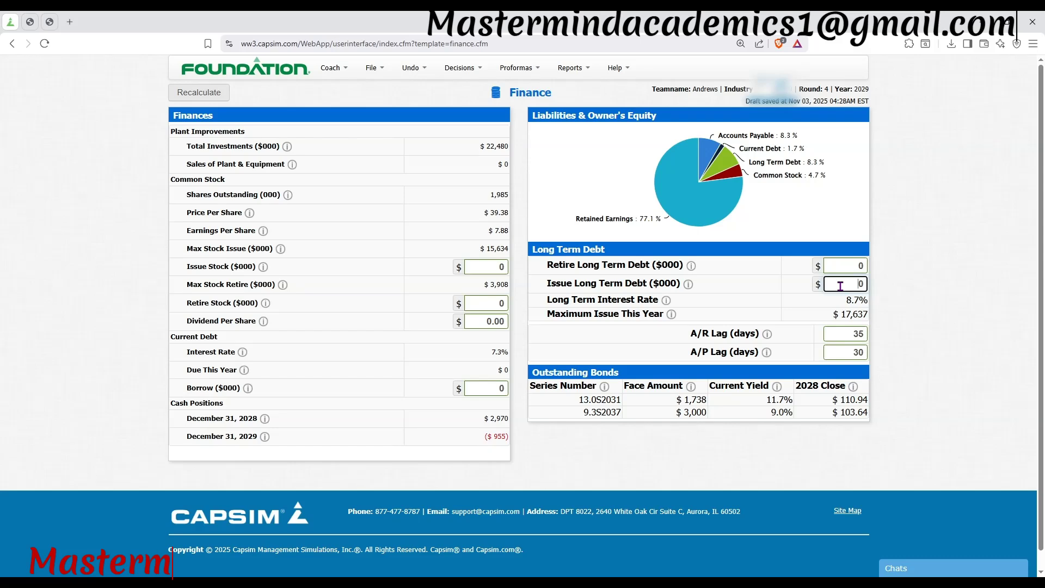
pyautogui.write('8000')
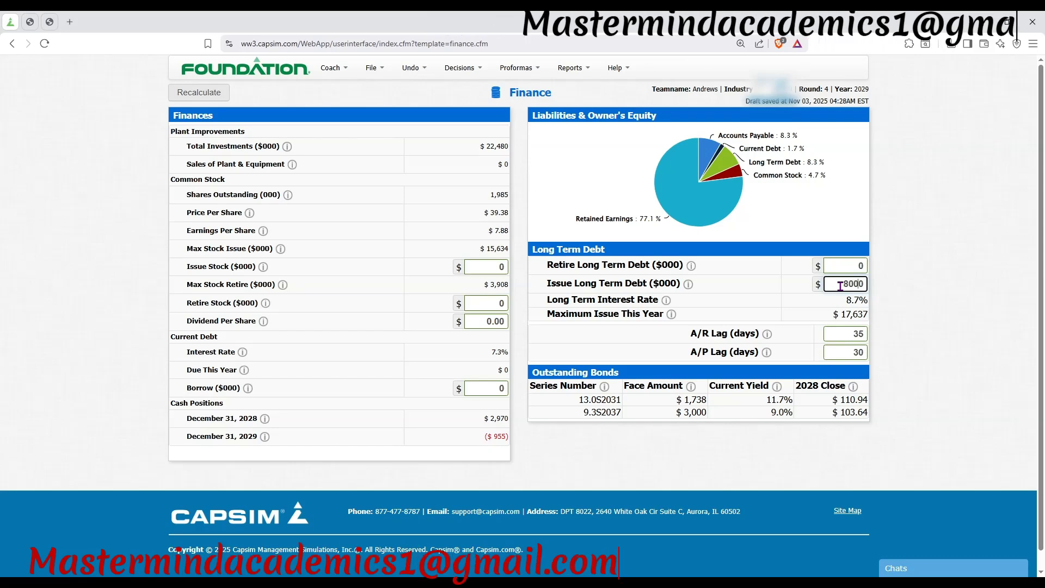
pyautogui.click(216, 97)
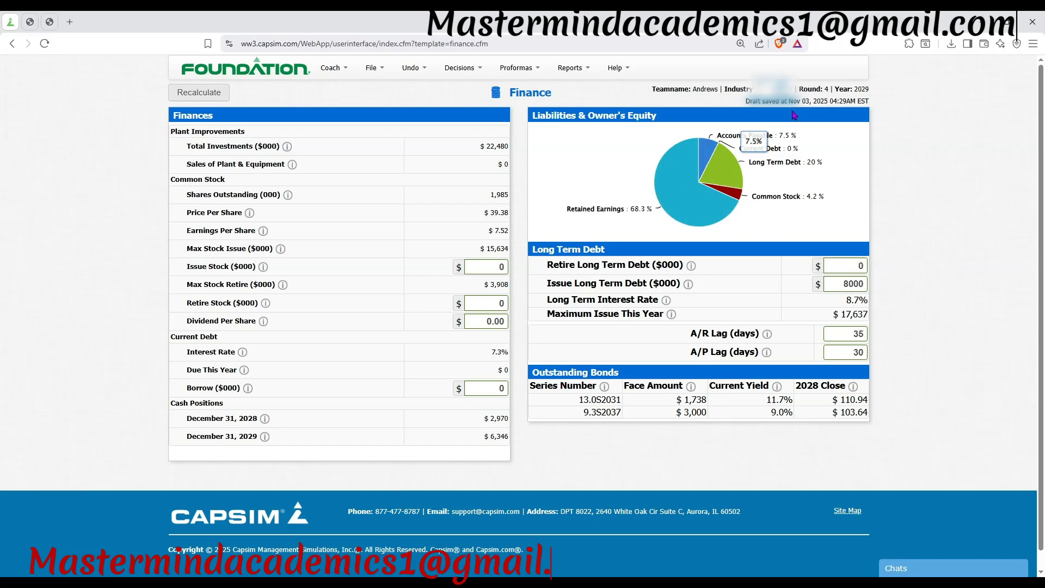
pyautogui.moveTo(798, 91); pyautogui.dragTo(828, 90)
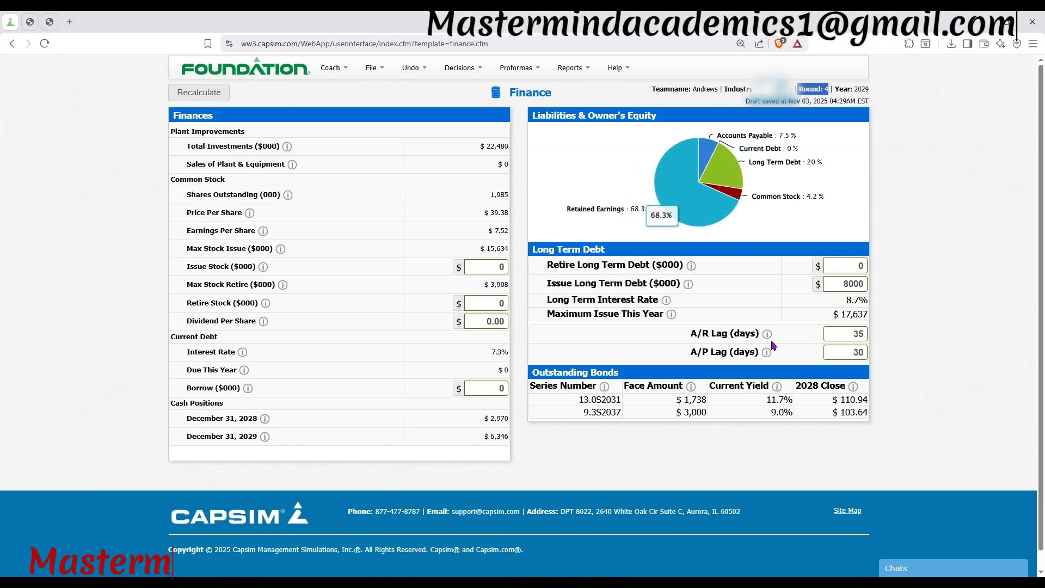
pyautogui.moveTo(491, 436); pyautogui.dragTo(510, 436)
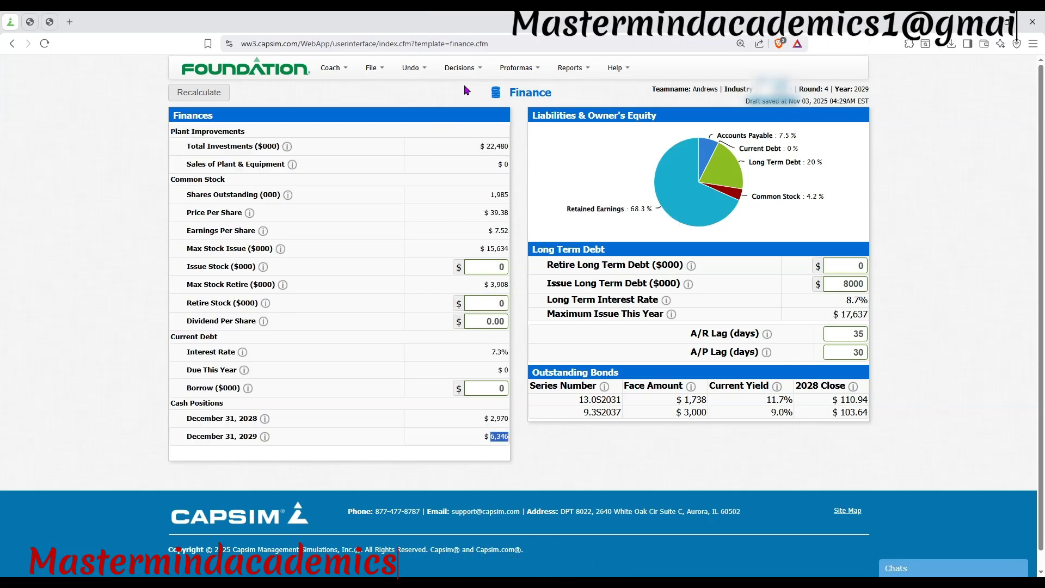
# Open the TQM decisions and review the projected impact categories, from material cost reduction to demand increase
pyautogui.click(461, 67)
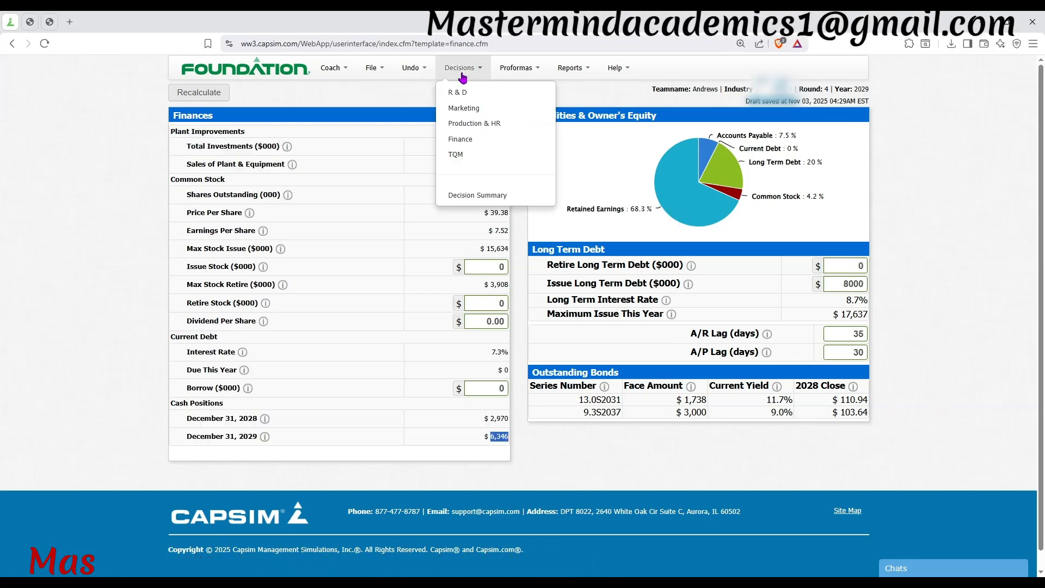
pyautogui.click(464, 157)
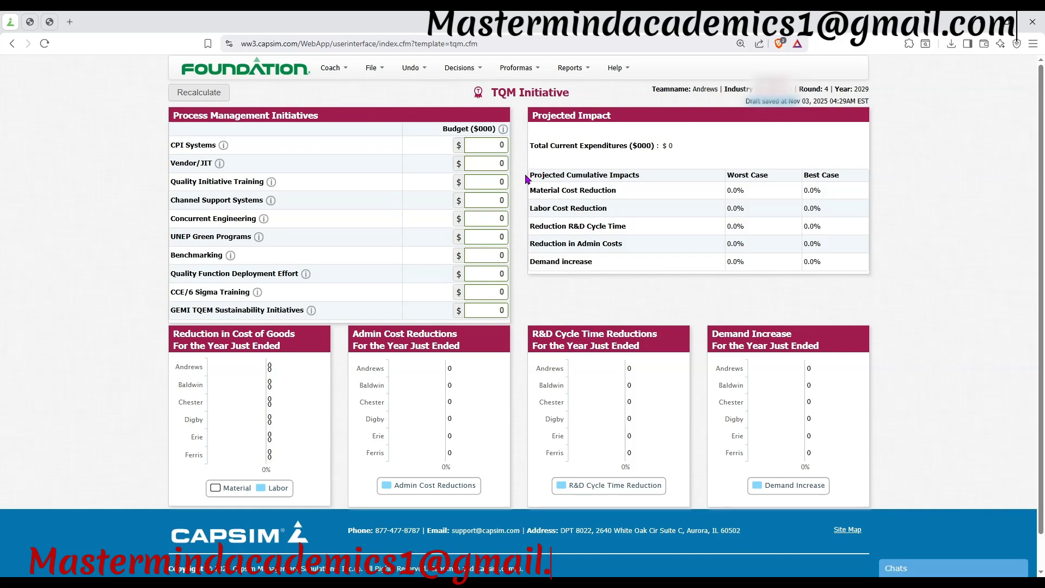
pyautogui.moveTo(527, 179); pyautogui.dragTo(599, 266)
pyautogui.click(559, 190)
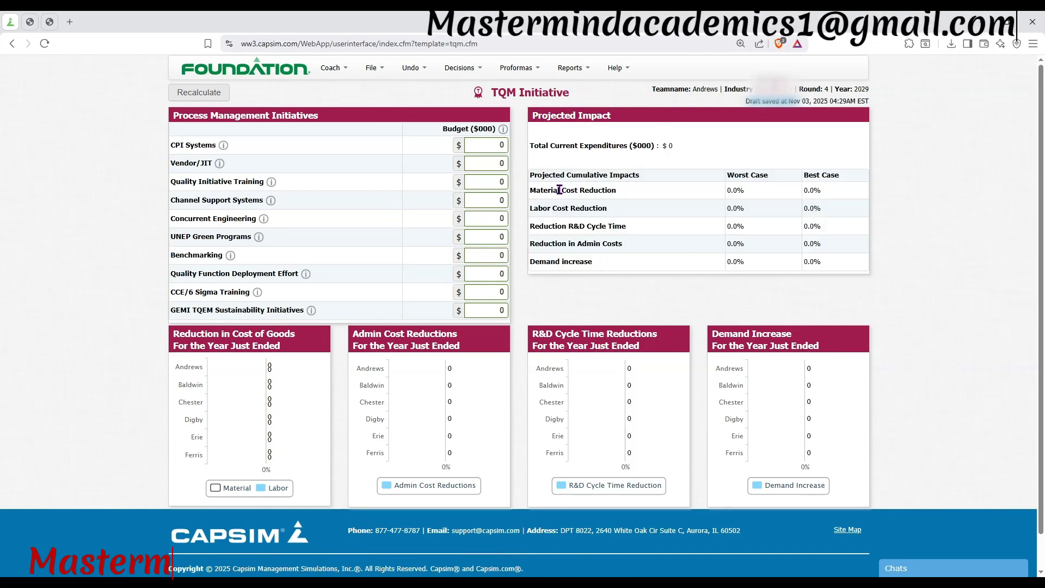
pyautogui.moveTo(530, 191); pyautogui.dragTo(626, 226)
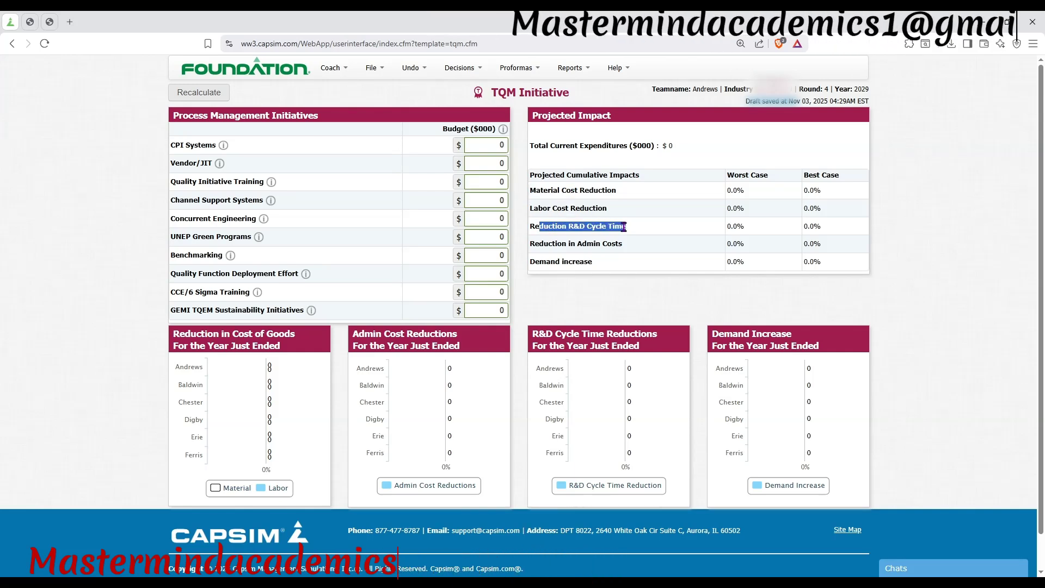
pyautogui.moveTo(548, 244); pyautogui.dragTo(626, 249)
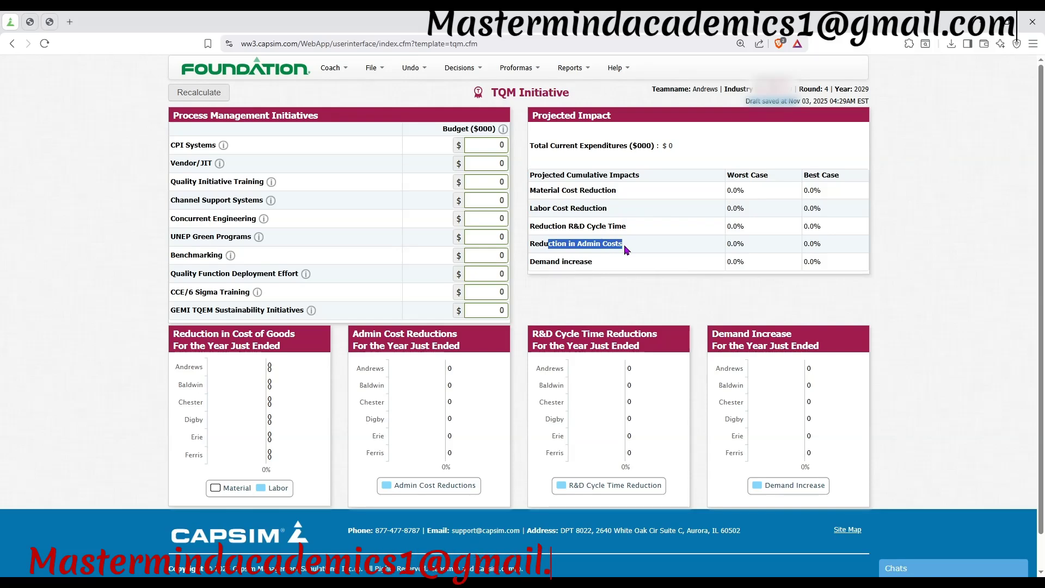
pyautogui.moveTo(541, 261); pyautogui.dragTo(582, 270)
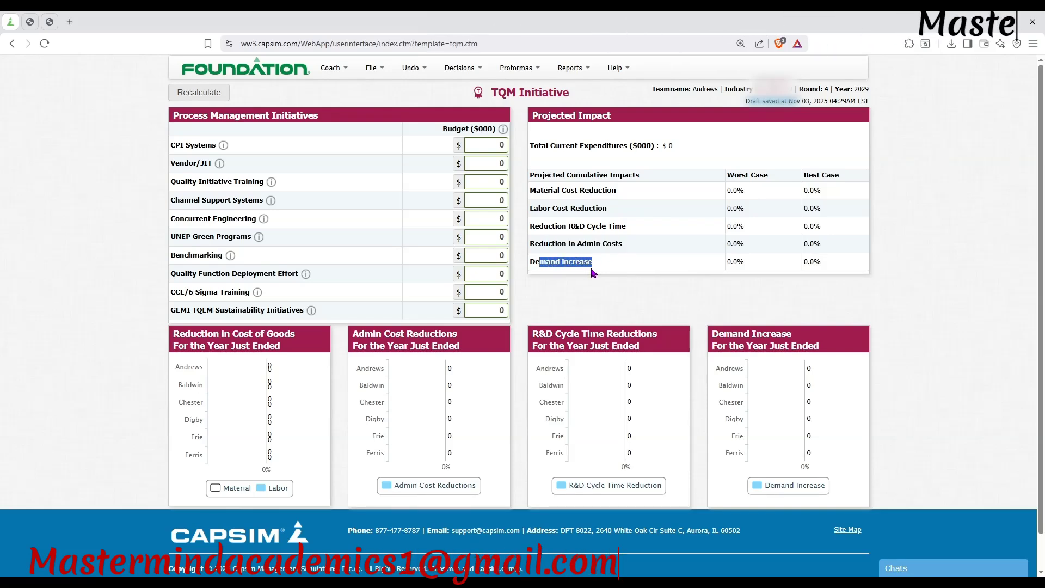
# Set the budgets for CPI Systems, Vendor/JIT, Quality Initiative Training, Channel Support Systems and Concurrent Engineering to 1000 ($000) each
pyautogui.click(477, 148)
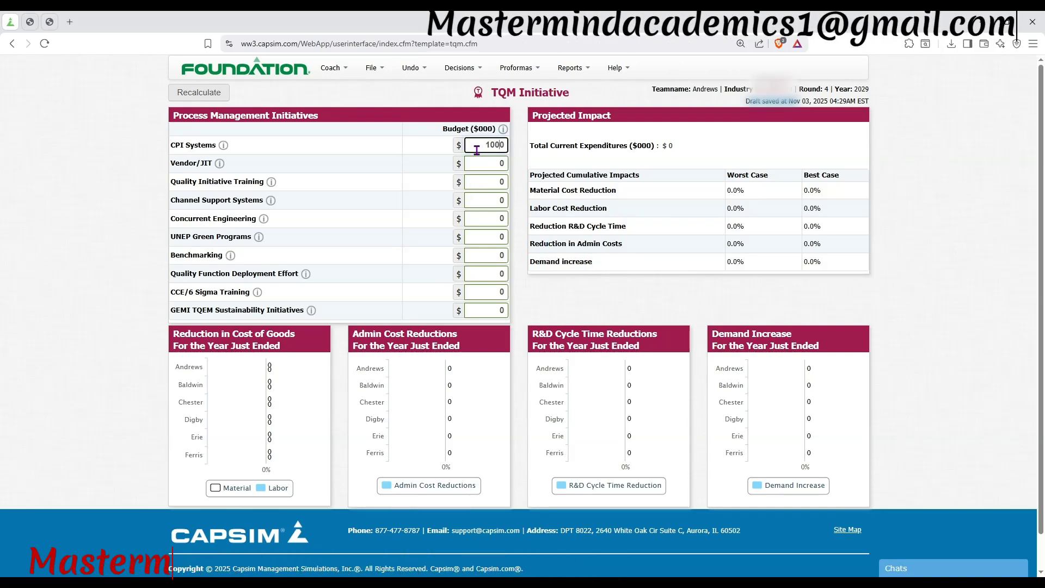
pyautogui.click(496, 165)
pyautogui.write('1000')
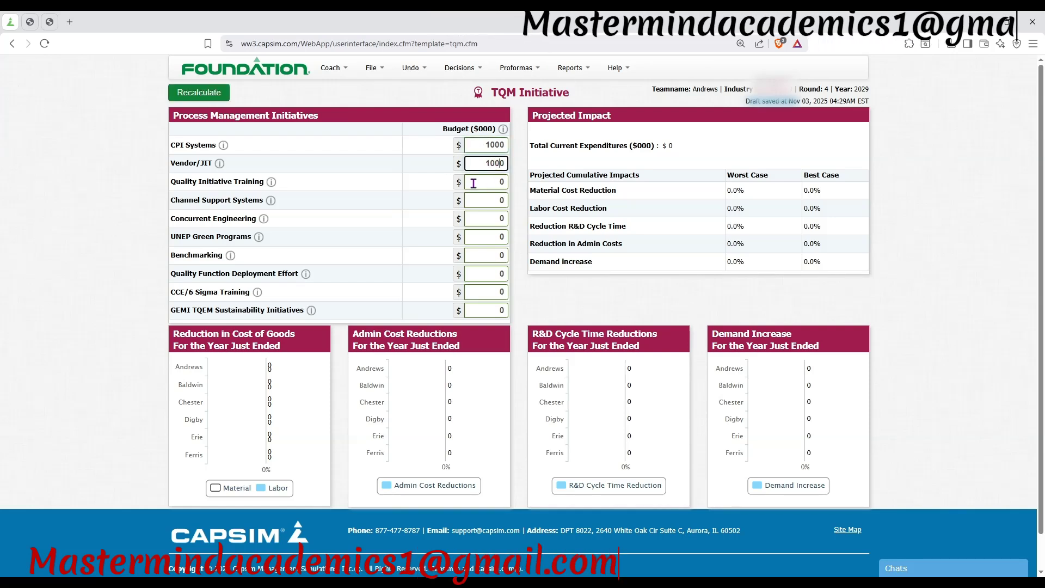
pyautogui.click(493, 183)
pyautogui.write('1000')
pyautogui.click(487, 202)
pyautogui.write('100')
pyautogui.click(488, 219)
pyautogui.write('100')
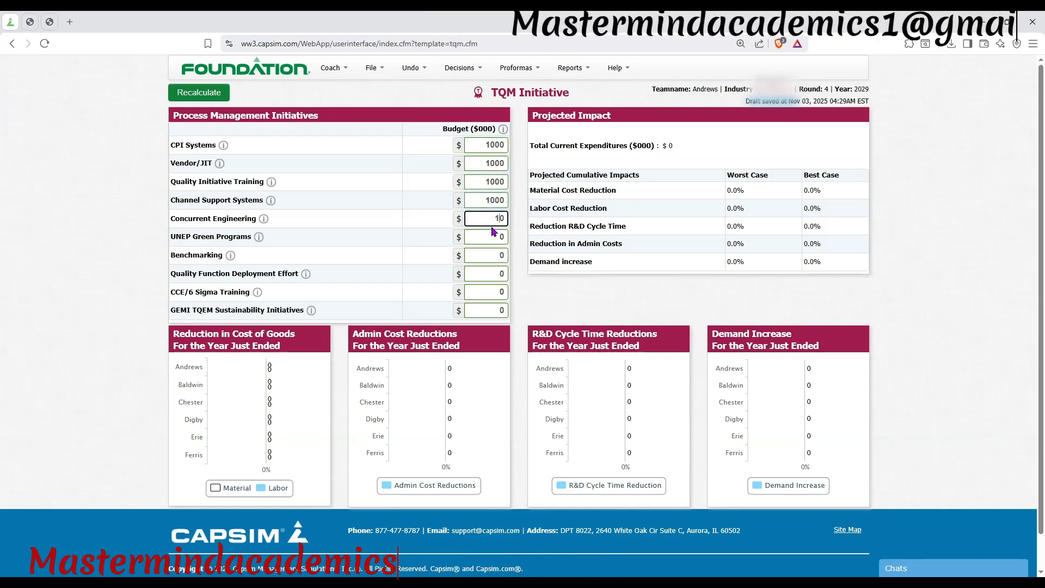
# Budget 1000 ($000) for each remaining TQM initiative, from UNEP Green Programs to GEMI TQEM Sustainability Initiatives, and recalculate
pyautogui.click(488, 235)
pyautogui.write('1000')
pyautogui.click(492, 256)
pyautogui.write('100')
pyautogui.click(497, 275)
pyautogui.write('1')
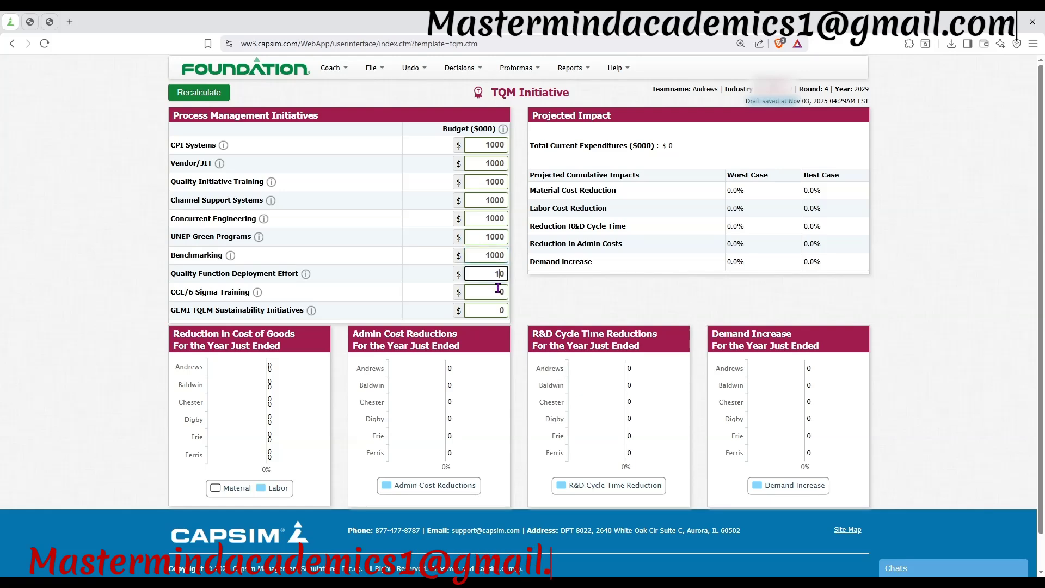
pyautogui.write('1000')
pyautogui.press('Tab')
pyautogui.write('100')
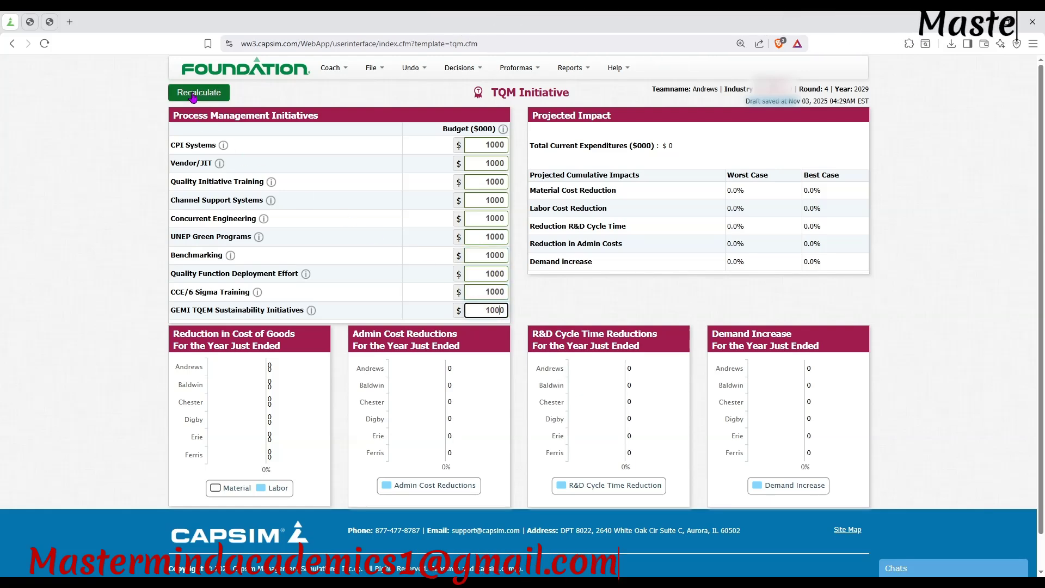
pyautogui.click(193, 94)
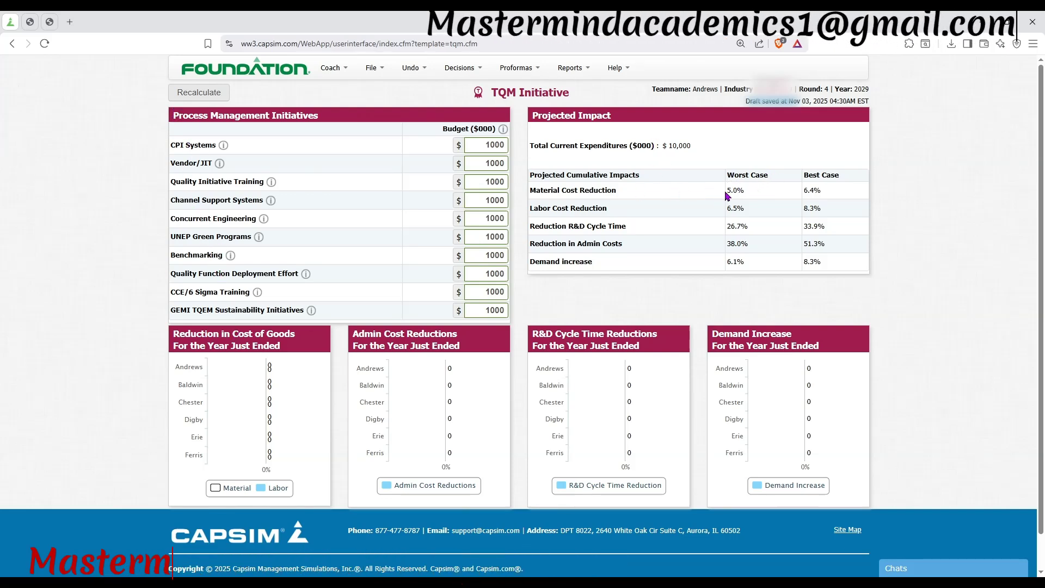
# Compare the worst-case and best-case projected impacts, from material cost reduction to demand increase
pyautogui.moveTo(727, 190); pyautogui.dragTo(821, 192)
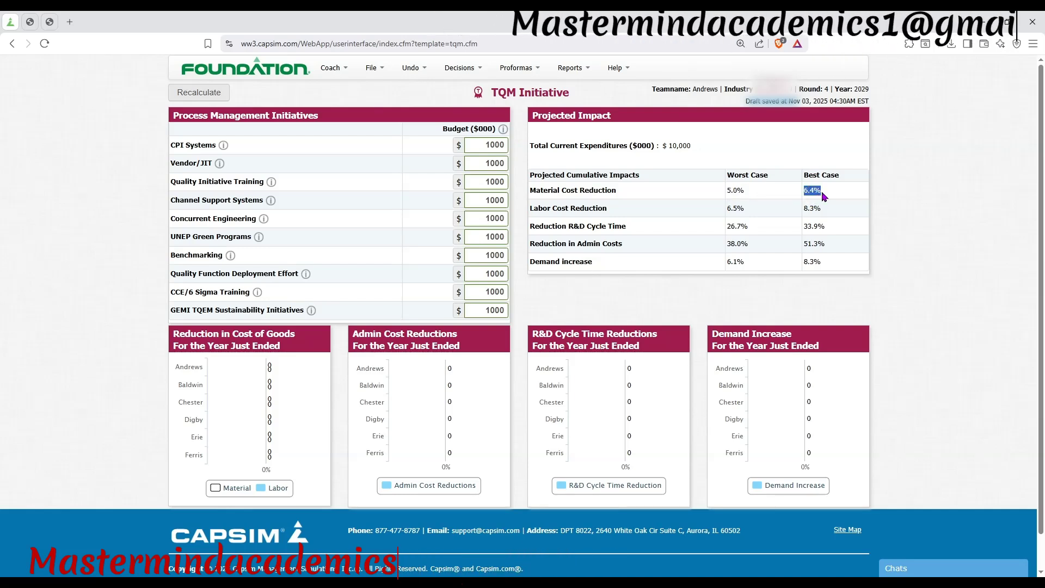
pyautogui.moveTo(727, 209); pyautogui.dragTo(744, 209)
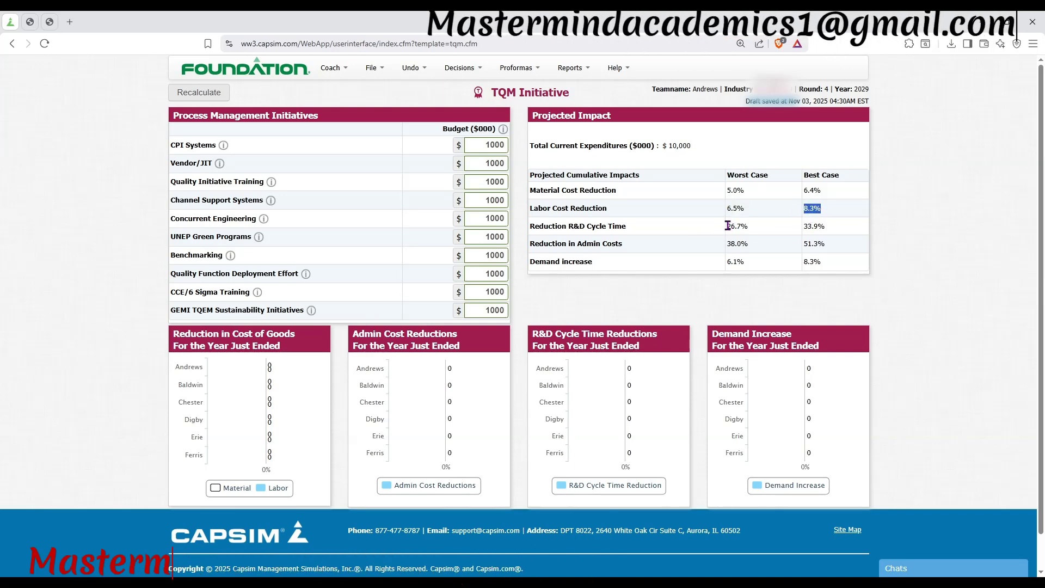
pyautogui.moveTo(738, 227); pyautogui.dragTo(825, 226)
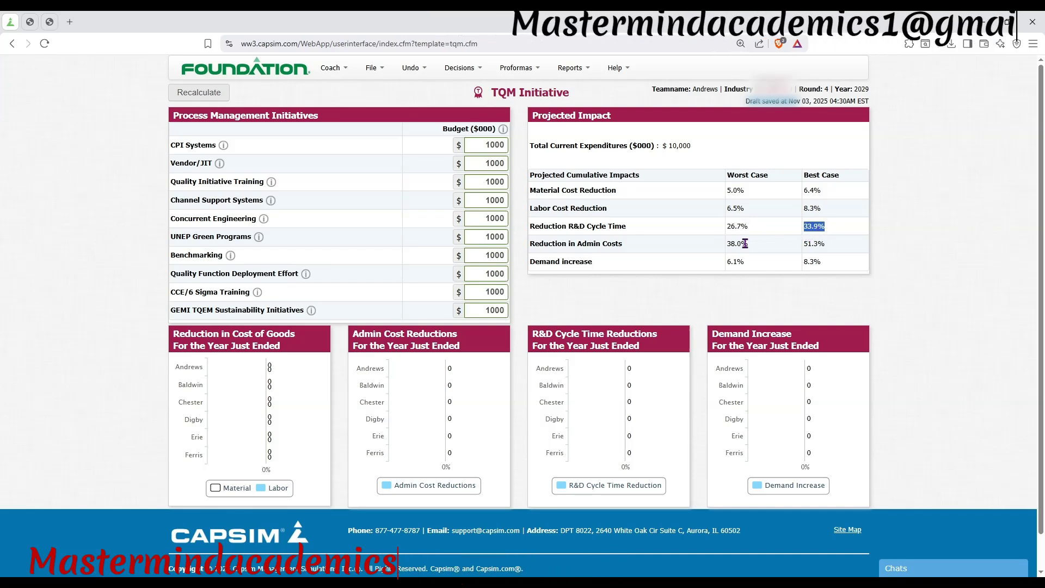
pyautogui.moveTo(728, 243); pyautogui.dragTo(748, 243)
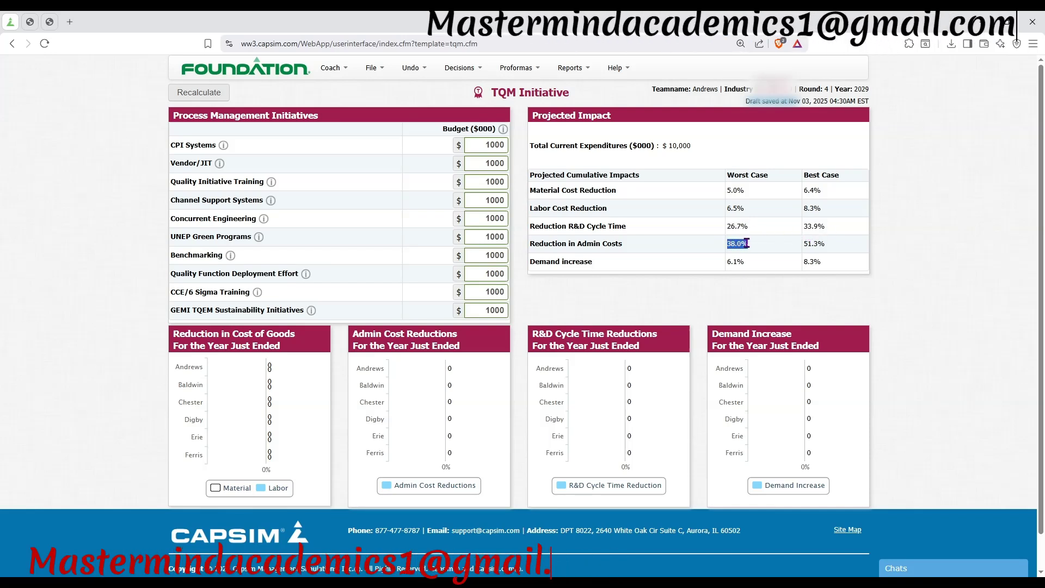
pyautogui.click(806, 247)
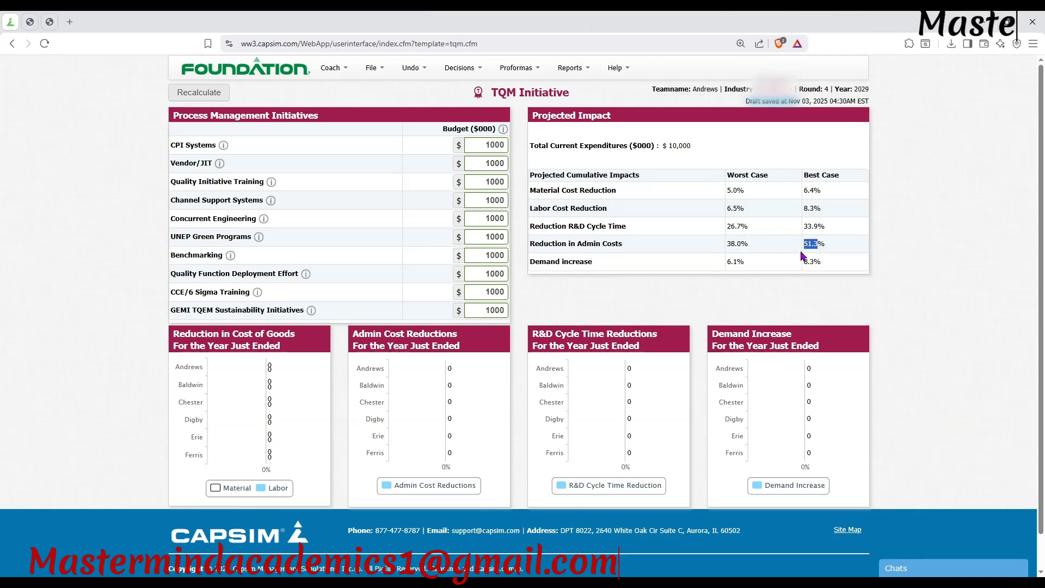
pyautogui.moveTo(726, 262); pyautogui.dragTo(750, 263)
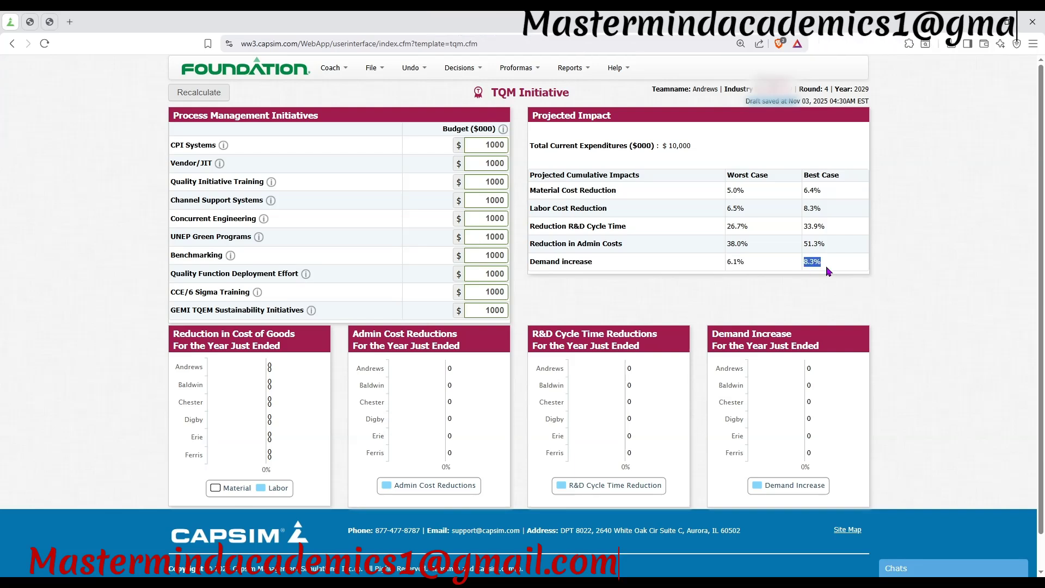
pyautogui.click(794, 259)
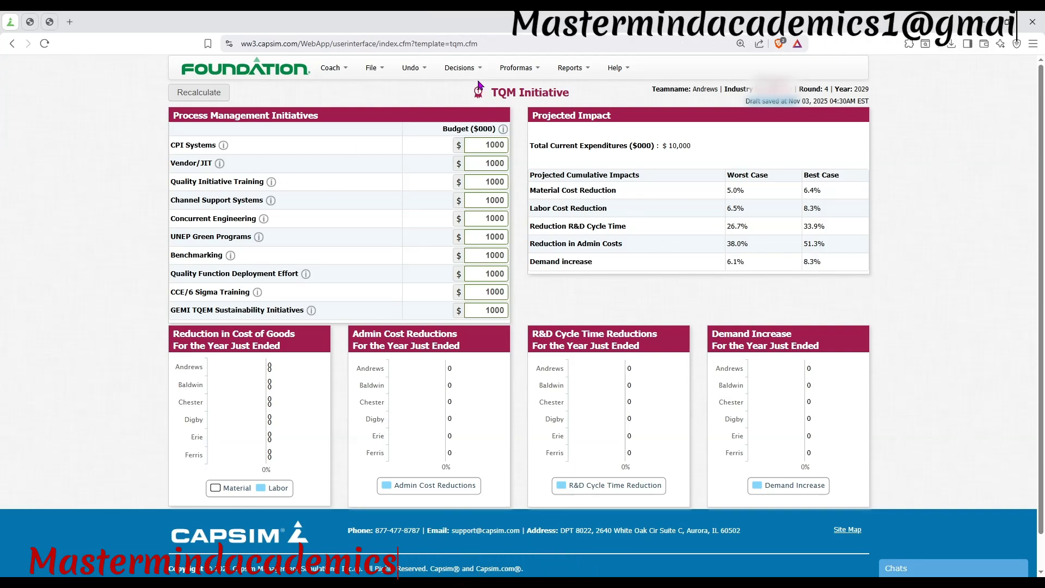
# Open the Proforma Balanced Scorecard and review the projected Round 4 score and the points for each criterion
pyautogui.click(516, 67)
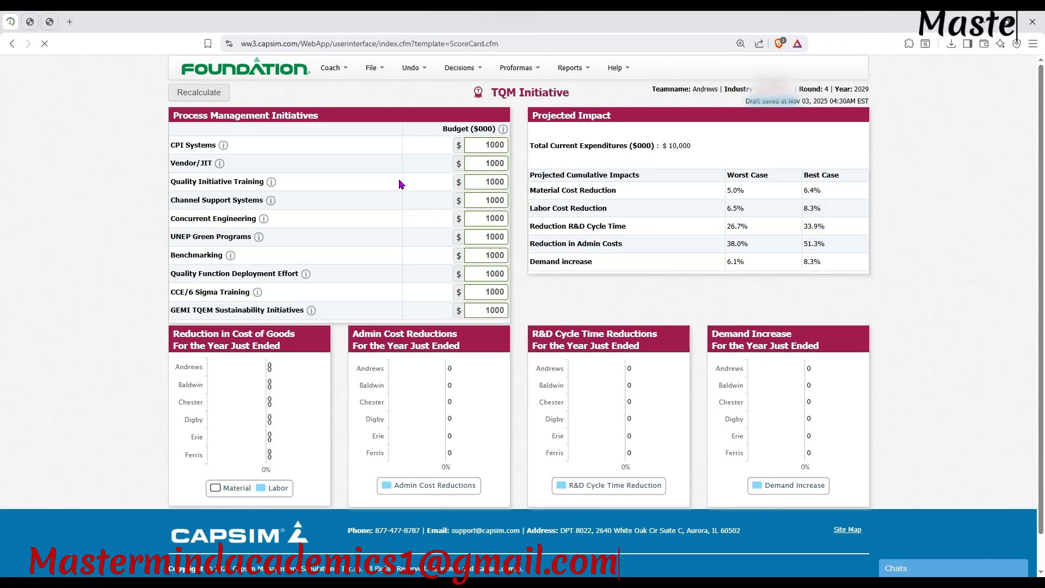
pyautogui.scroll(-1, 399, 183)
pyautogui.scroll(-5, 399, 187)
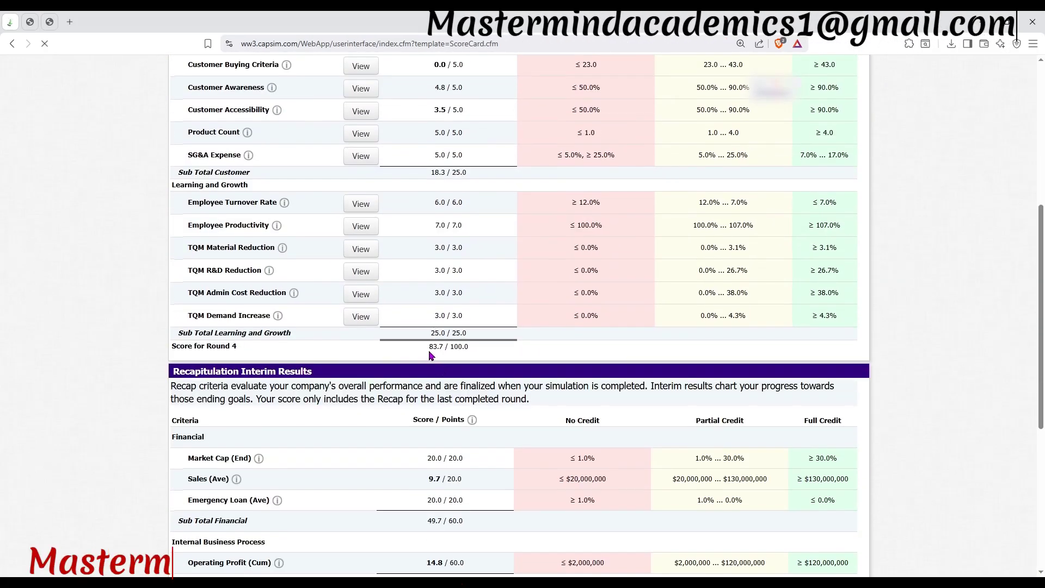
pyautogui.moveTo(428, 348); pyautogui.dragTo(474, 345)
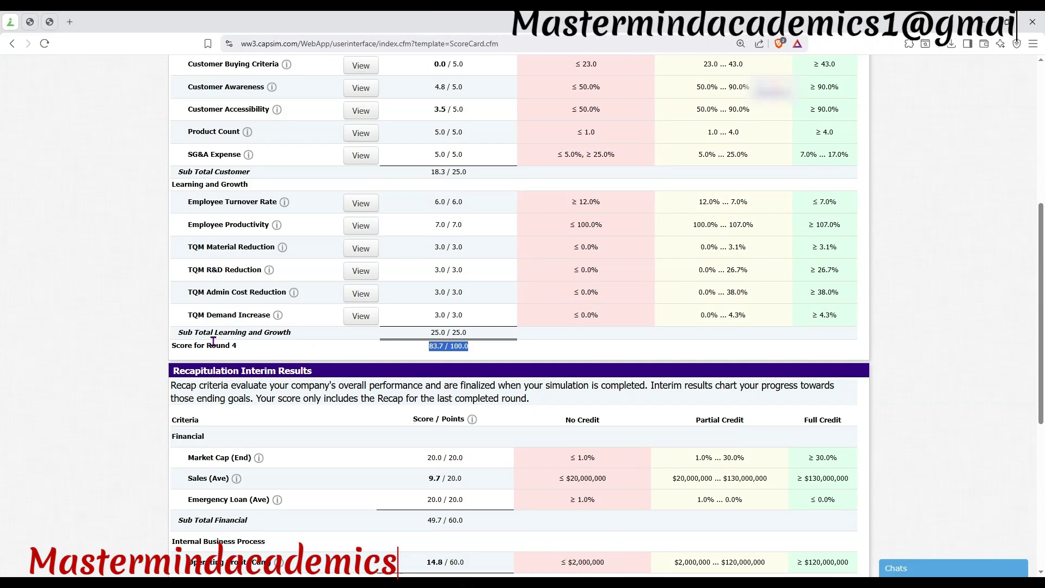
pyautogui.scroll(2, 247, 344)
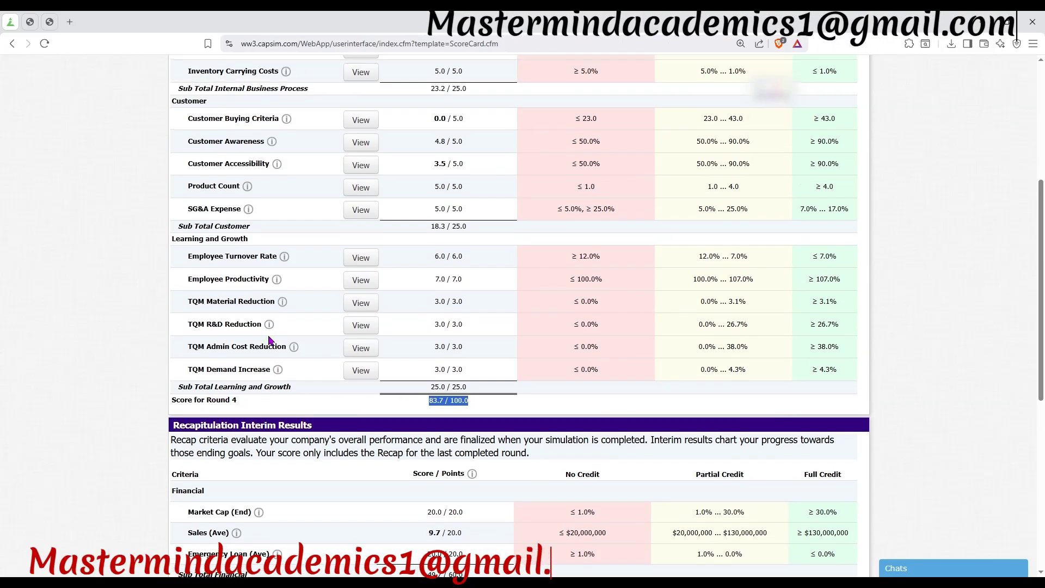
pyautogui.scroll(3, 332, 337)
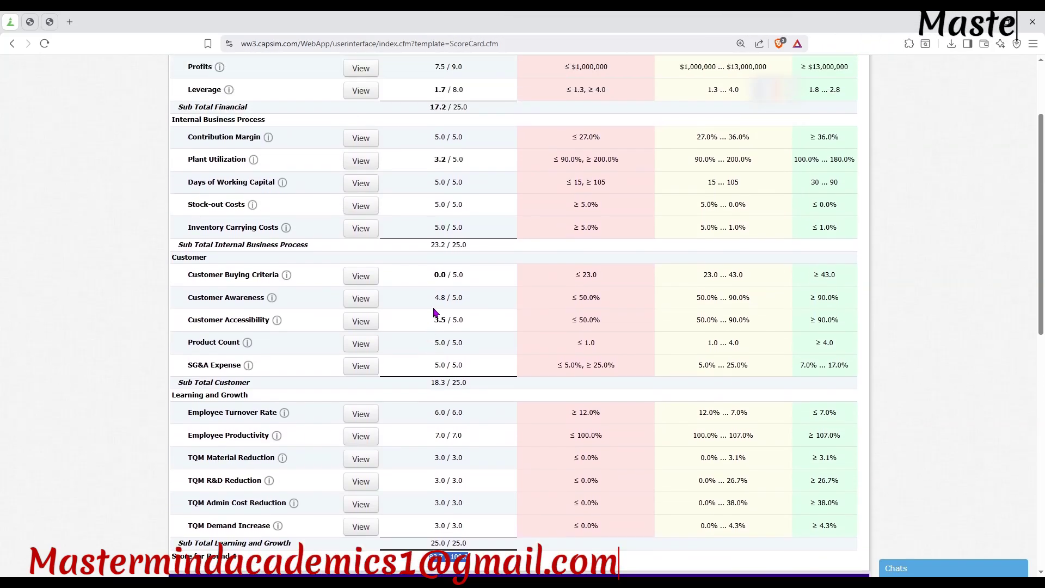
pyautogui.scroll(1, 433, 308)
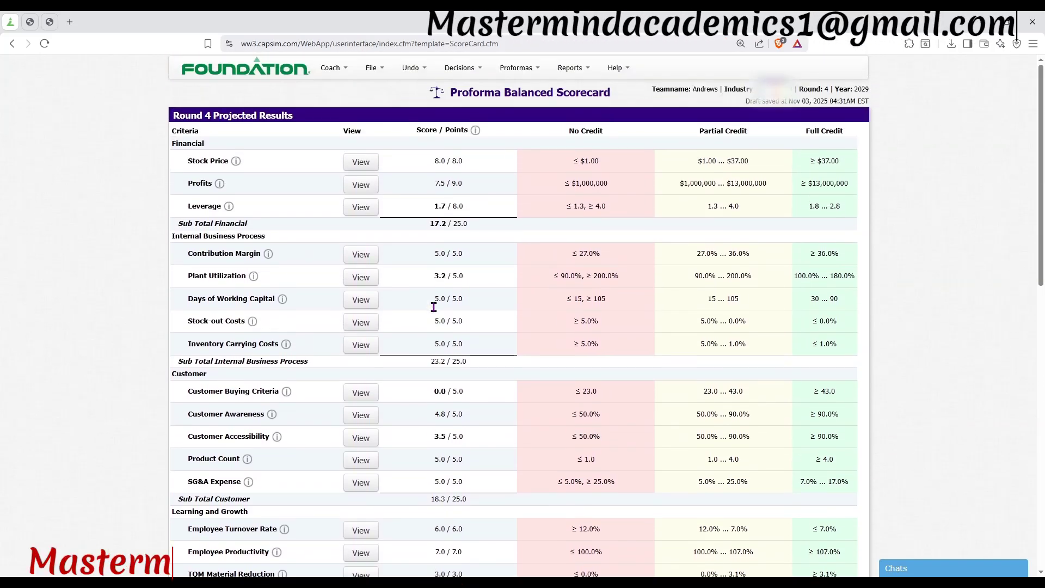
pyautogui.scroll(-5, 284, 365)
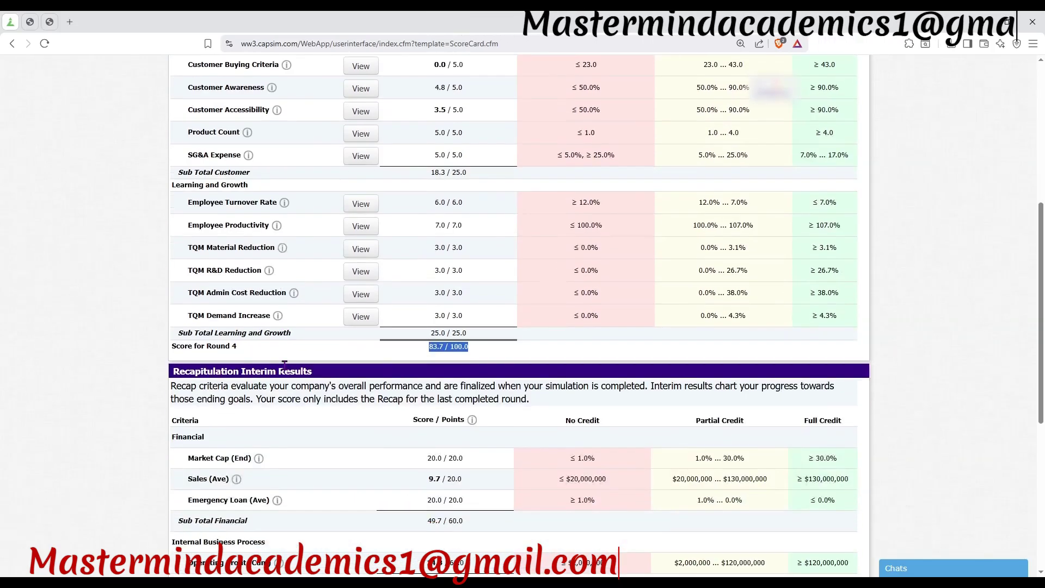
pyautogui.scroll(1, 320, 343)
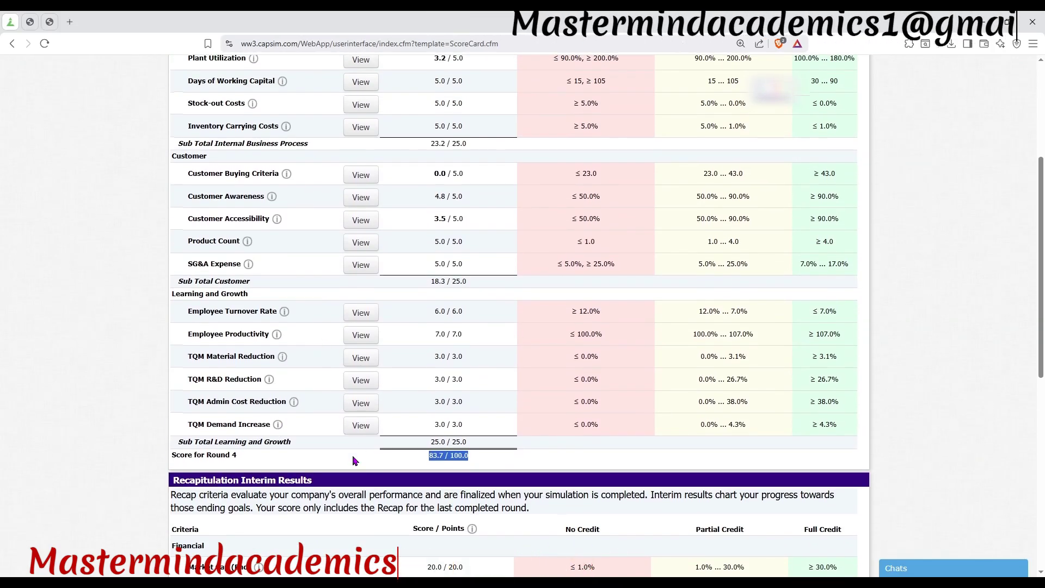